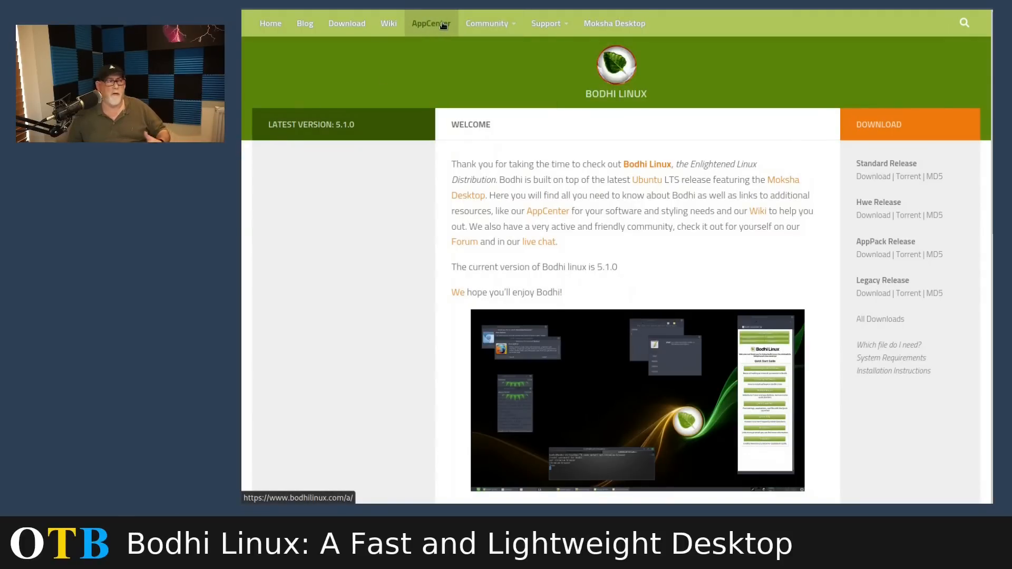
Step: Look over the Bodhi Linux site's Community and Support options and the Bodhi News section of the home page
mouse_move(505, 27)
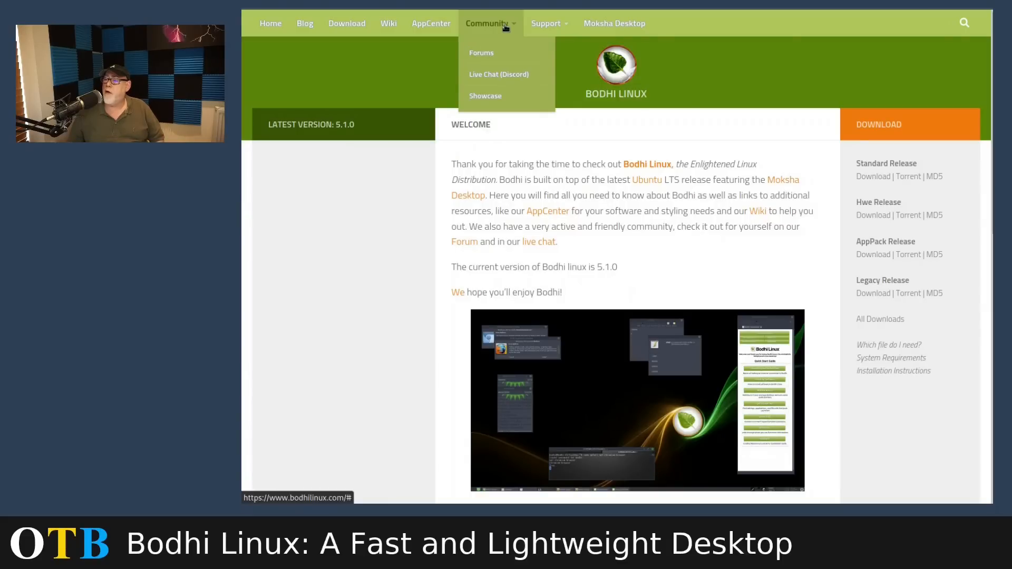
mouse_move(551, 28)
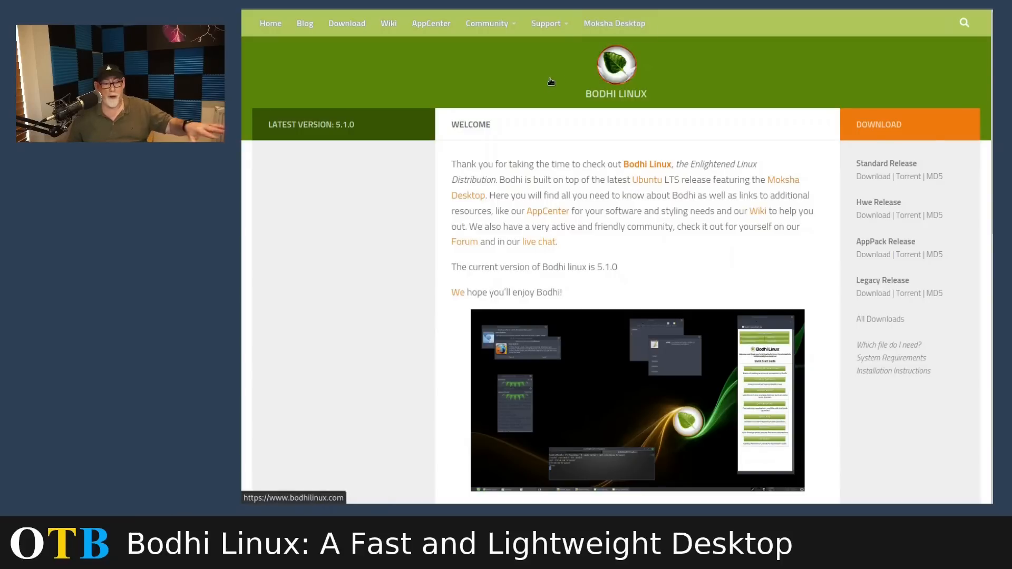
scroll(527, 90, down, 10)
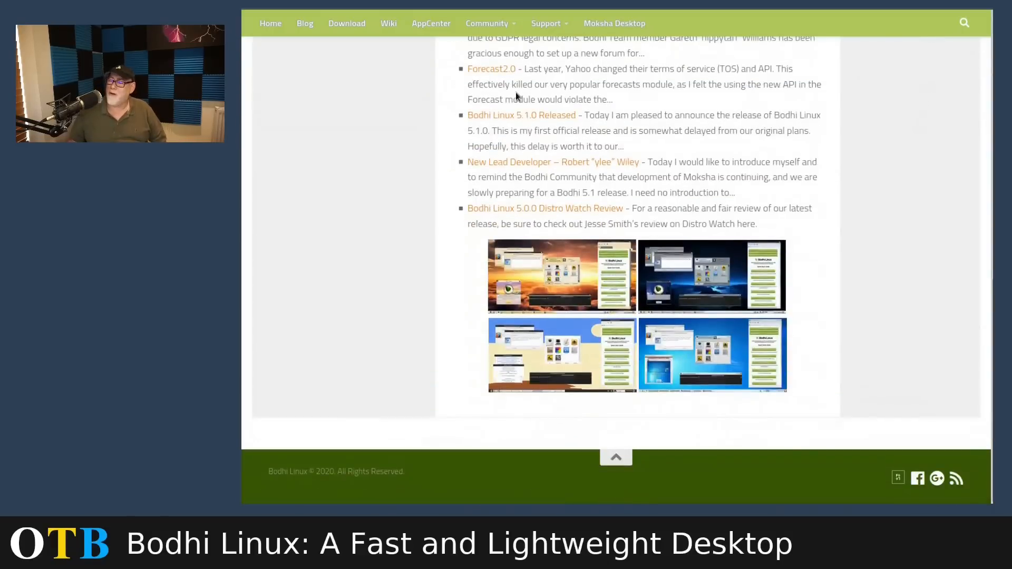
scroll(515, 95, up, 5)
scroll(363, 112, down, 3)
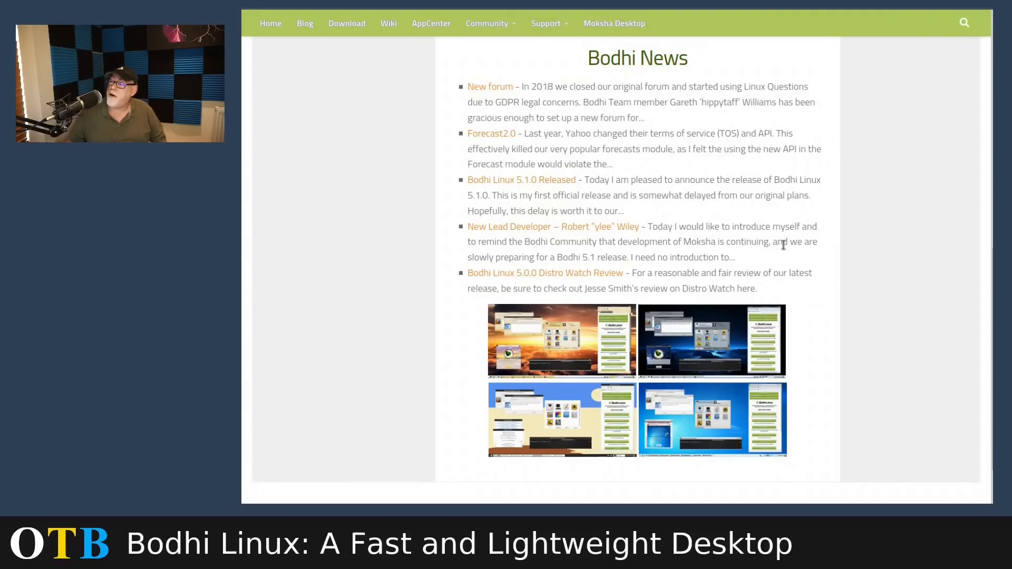
scroll(739, 157, up, 6)
scroll(712, 148, up, 3)
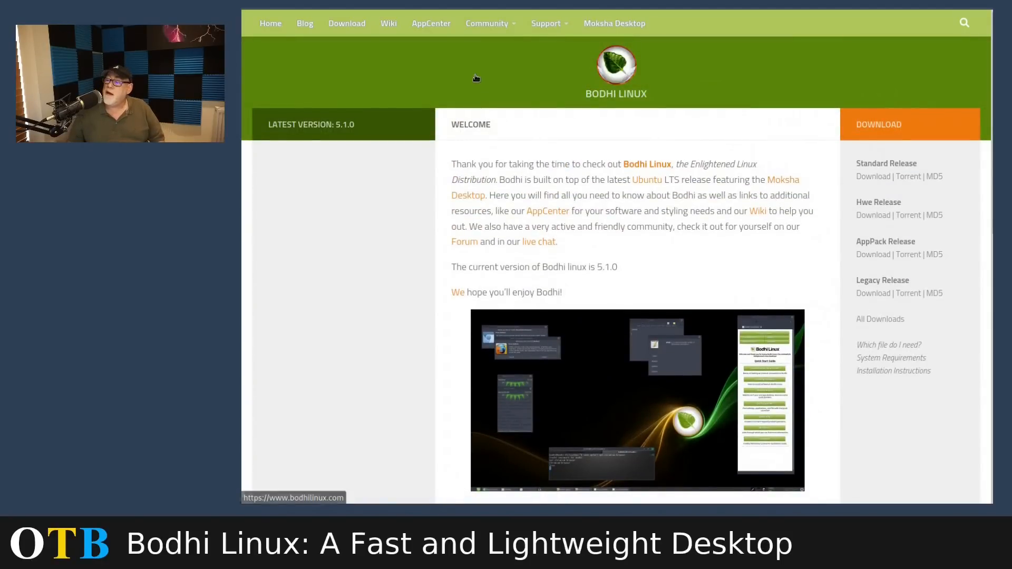
Step: Open the System Requirements page from the wiki and read the minimum and recommended hardware specifications
click(397, 25)
scroll(601, 211, down, 3)
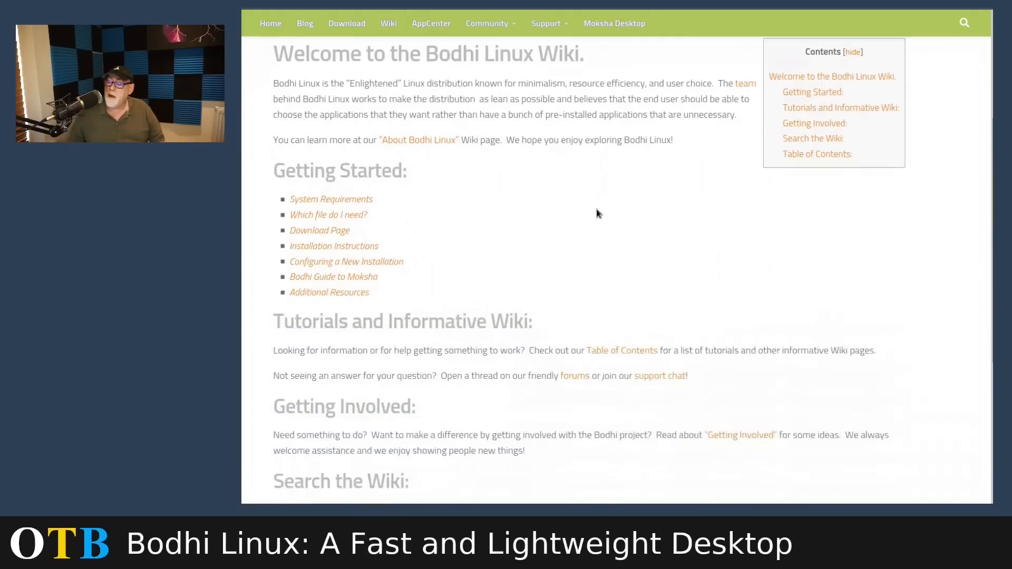
scroll(597, 199, up, 5)
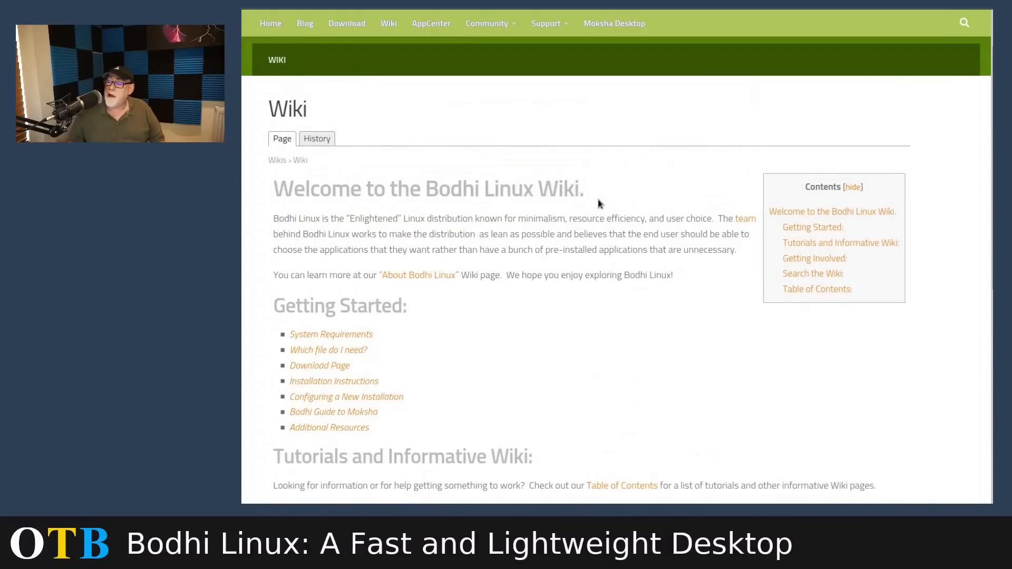
scroll(598, 203, down, 3)
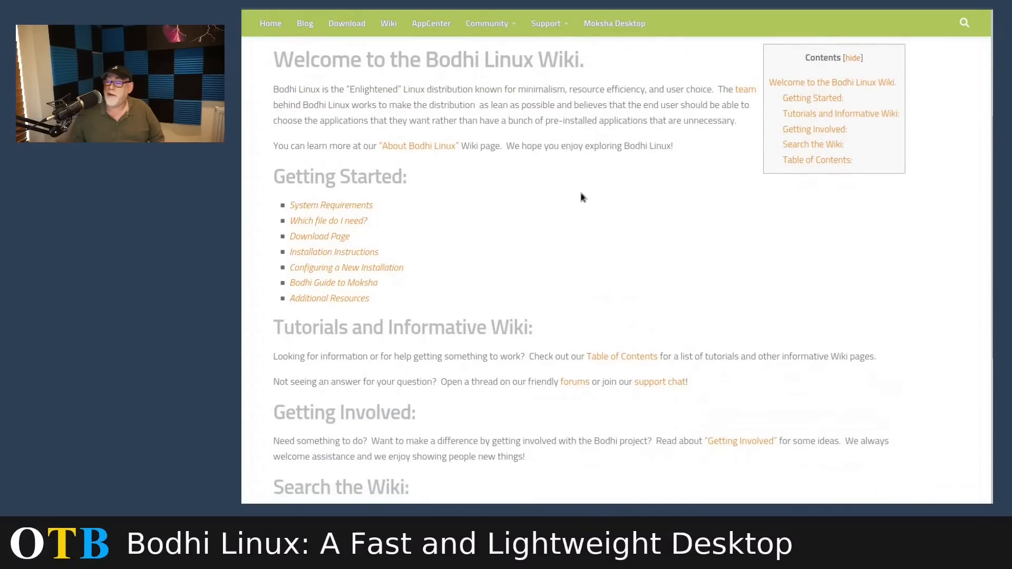
click(344, 210)
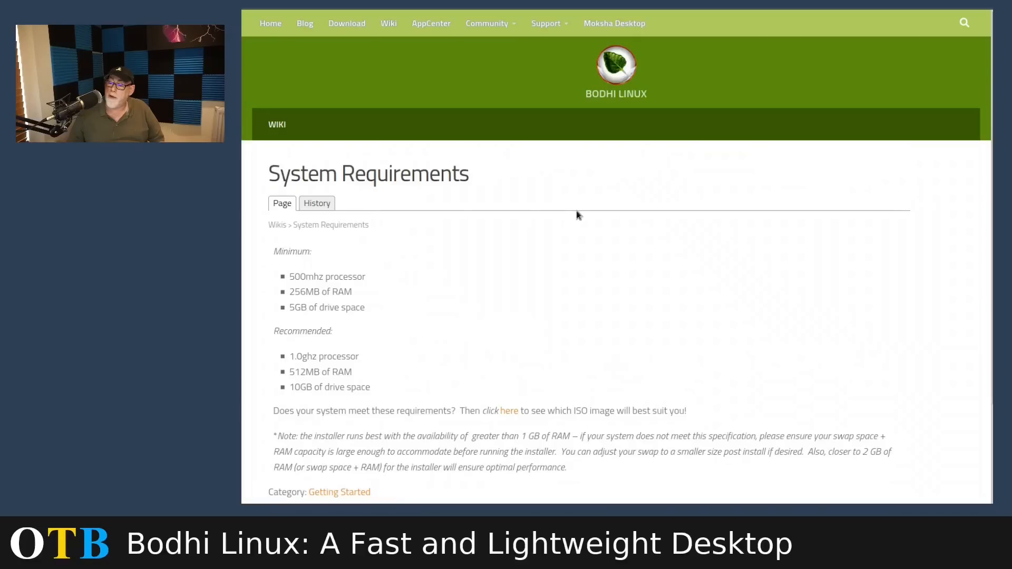
scroll(578, 215, down, 3)
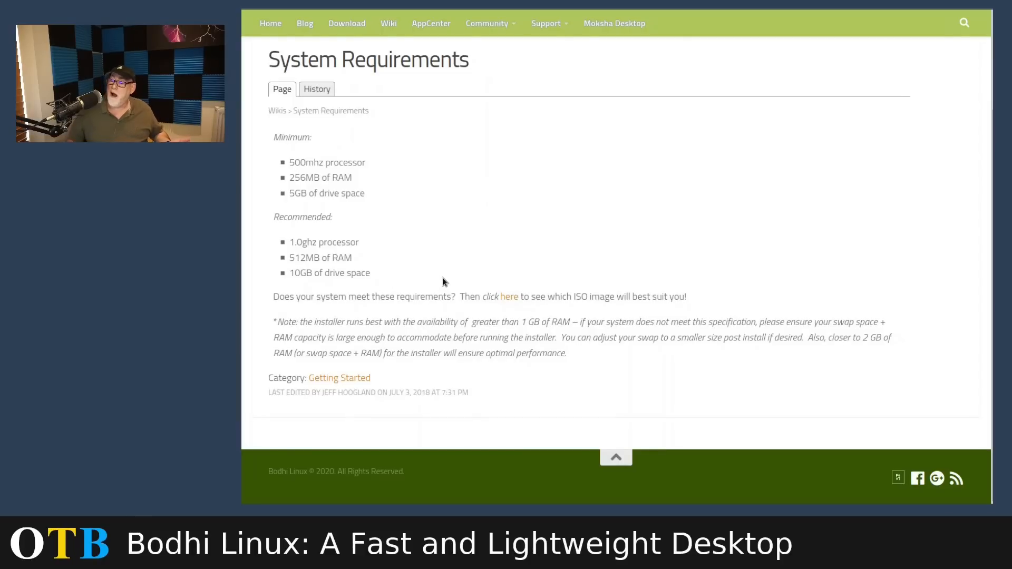
Step: Return to the wiki's main page, open its Table of Contents and review the how-to guide's topics
key(alt+Left)
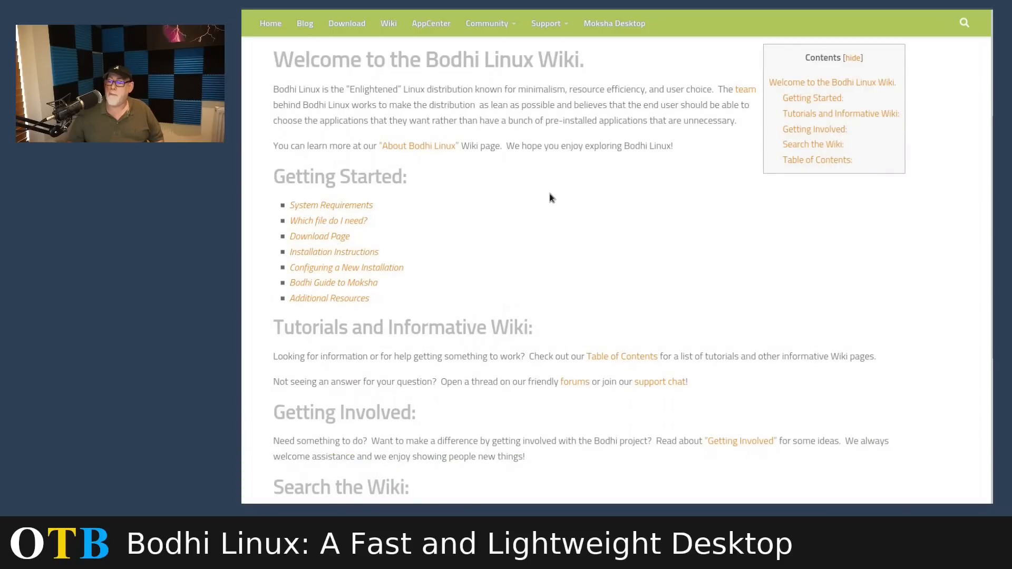
scroll(551, 199, down, 3)
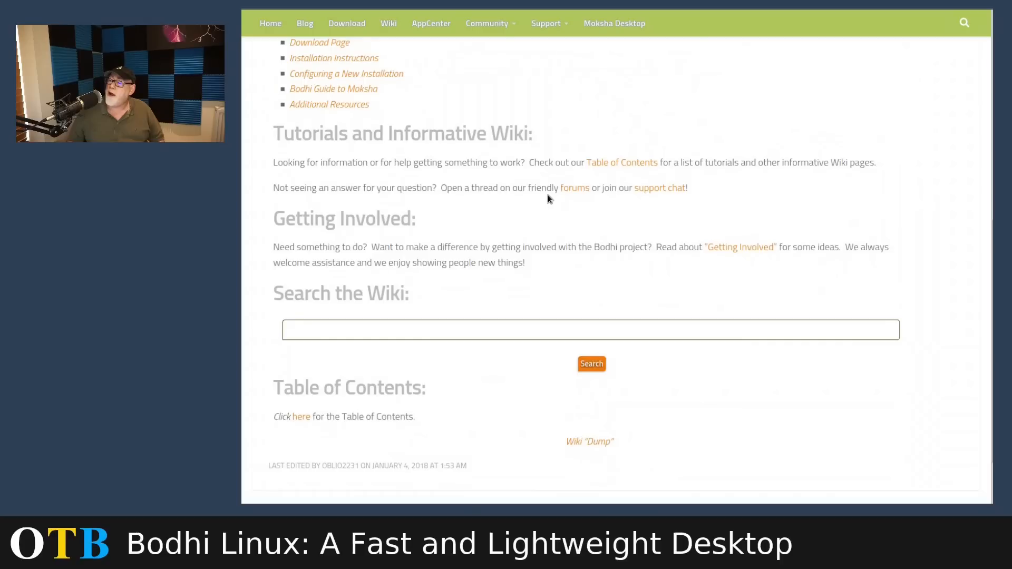
scroll(548, 198, up, 2)
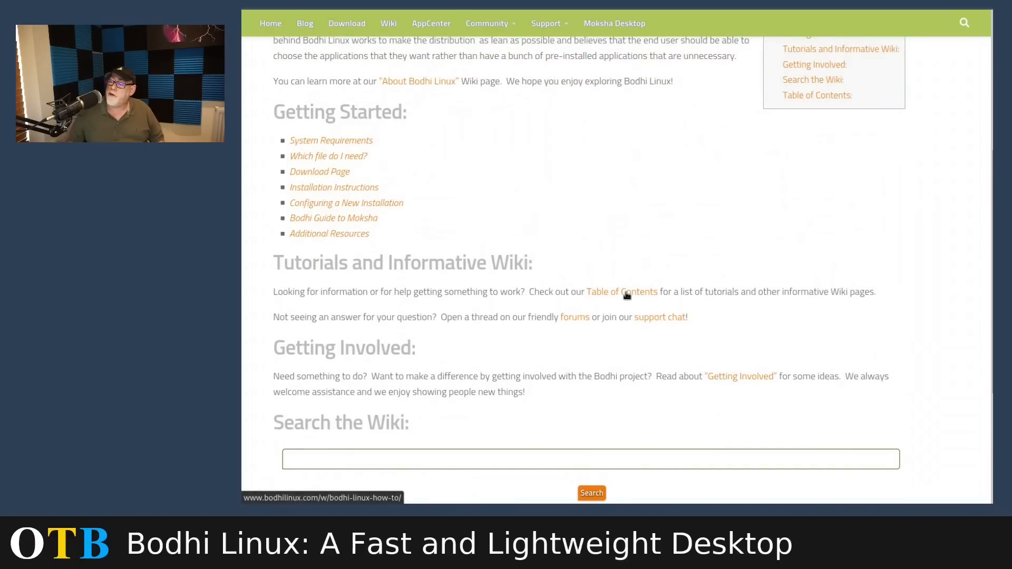
click(627, 294)
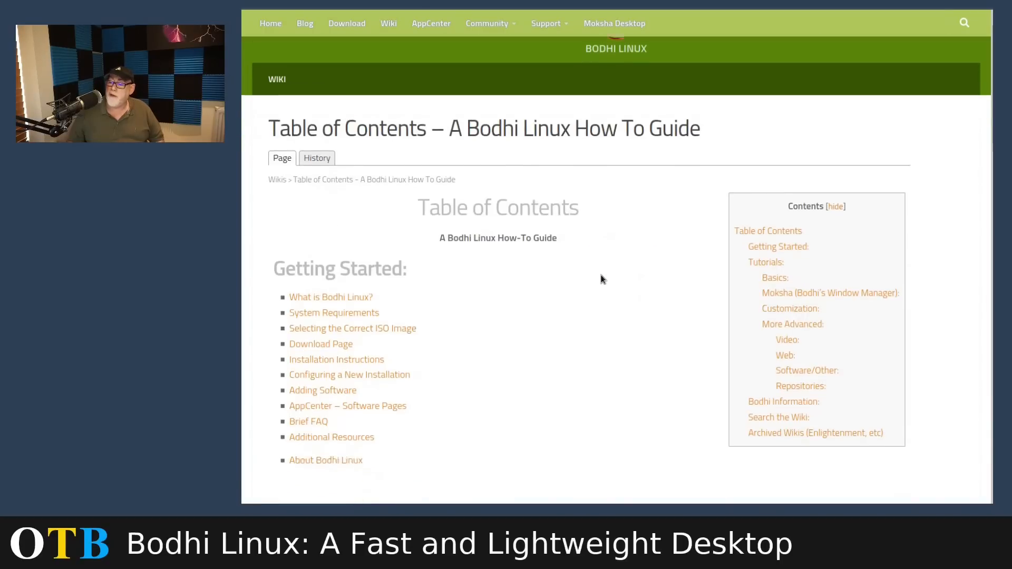
scroll(601, 275, down, 3)
scroll(601, 266, down, 3)
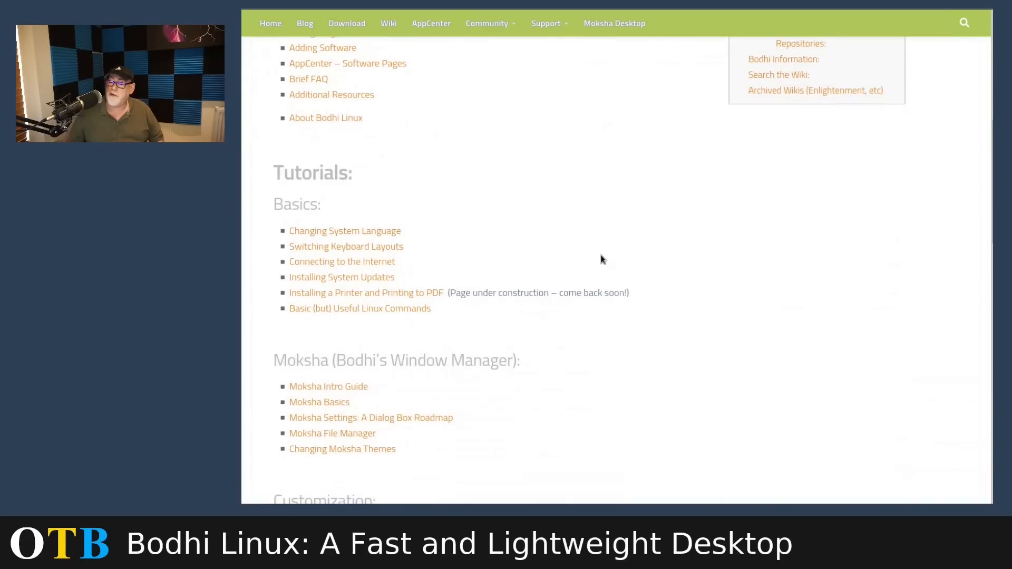
scroll(602, 259, down, 4)
scroll(603, 256, down, 2)
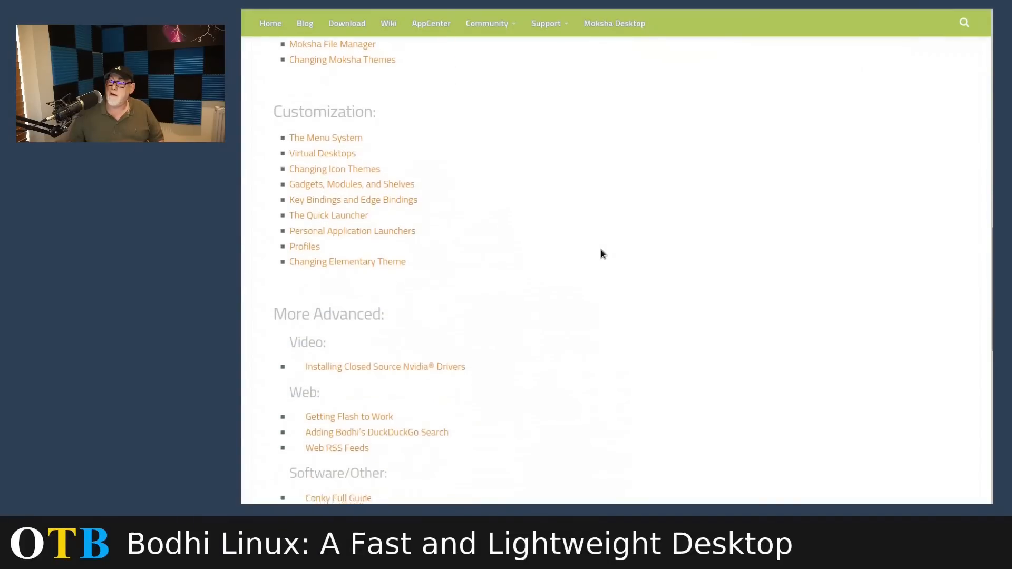
scroll(602, 254, down, 6)
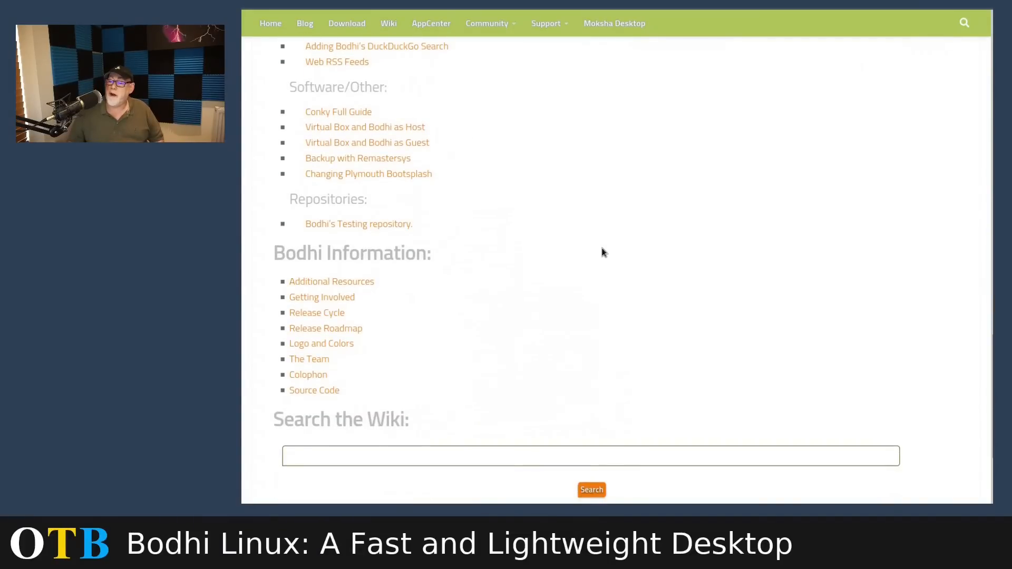
scroll(603, 253, up, 12)
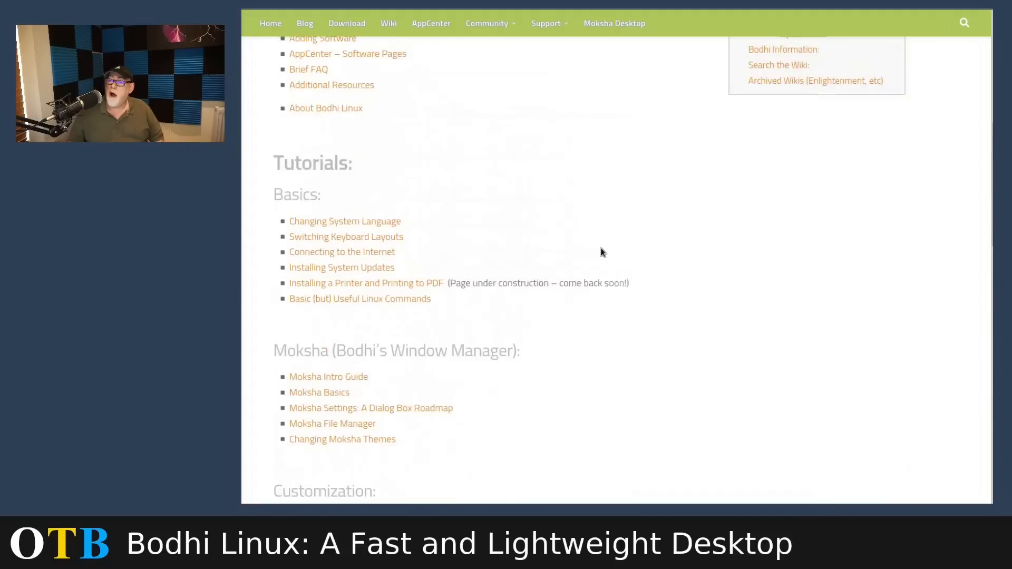
scroll(603, 253, up, 6)
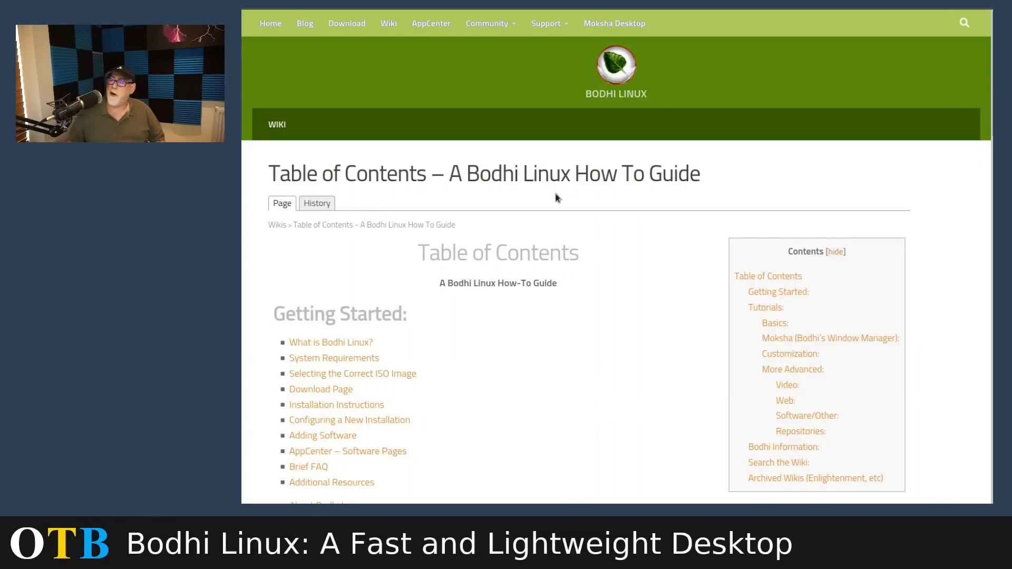
Step: From the Download page, open the guide to choosing a flavor and read the release descriptions
click(349, 29)
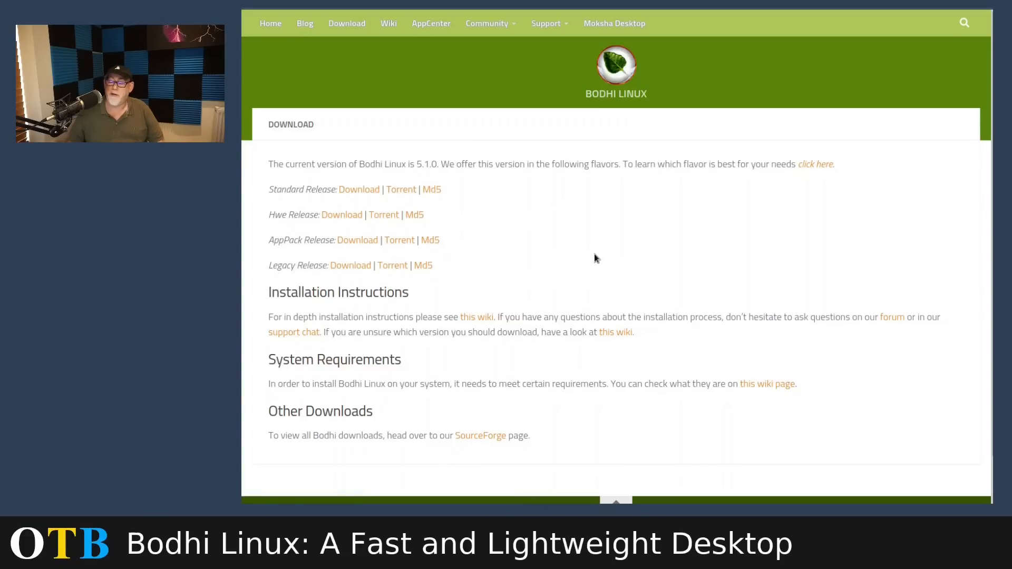
click(809, 165)
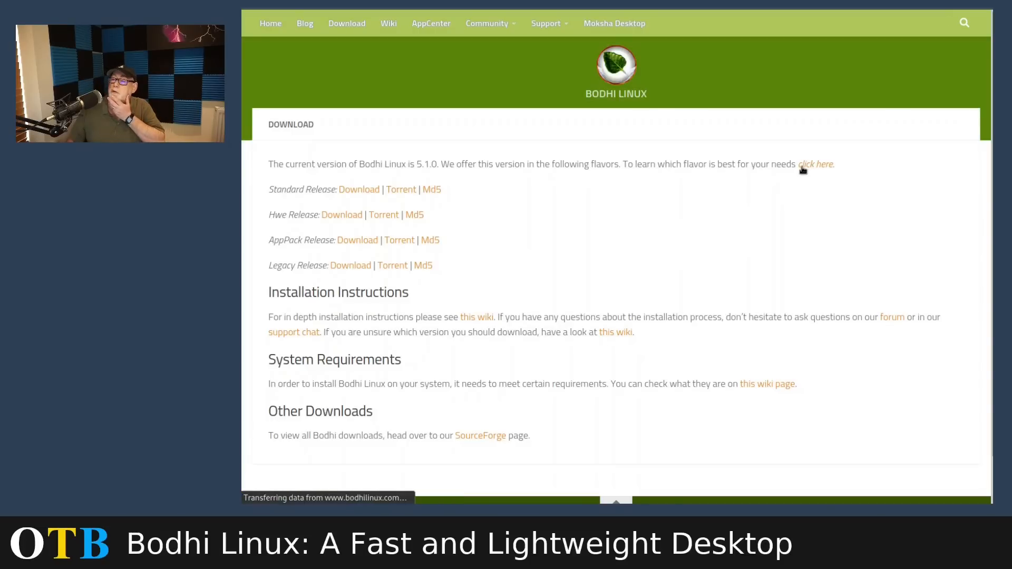
scroll(665, 166, down, 4)
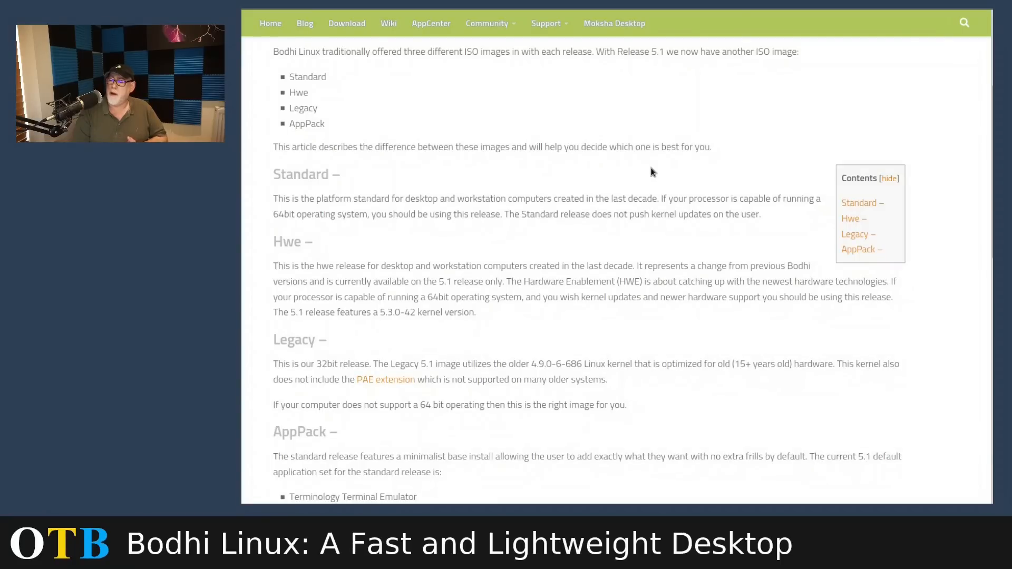
scroll(648, 179, down, 5)
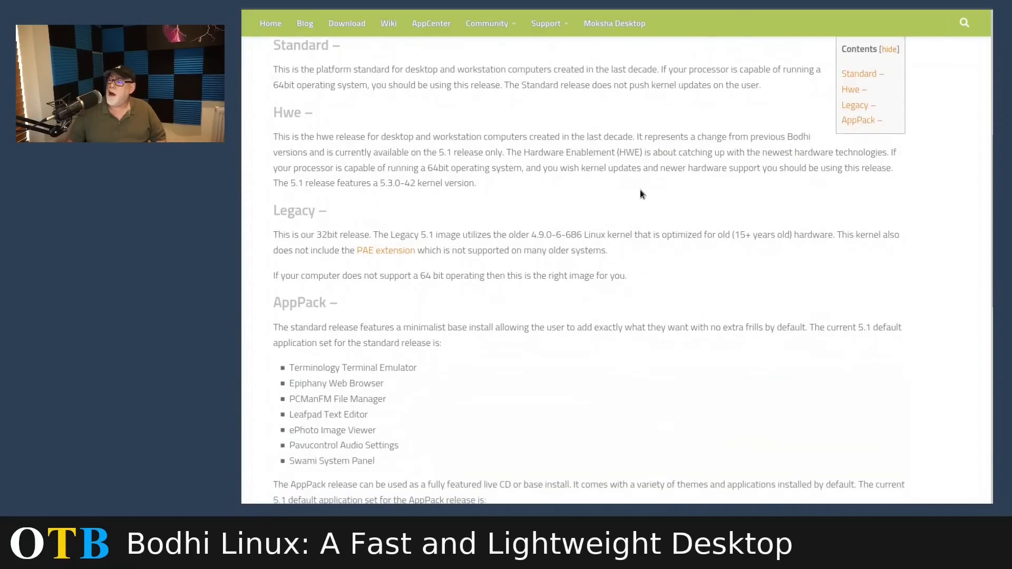
scroll(639, 190, up, 5)
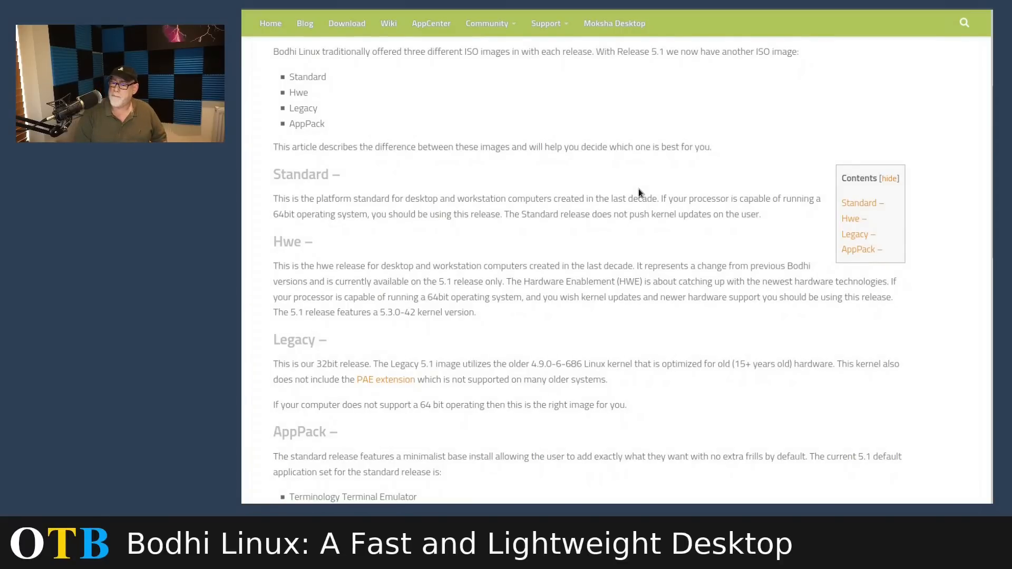
Step: Read the Legacy and AppPack sections and compare the default application sets of the standard and AppPack releases
scroll(533, 258, down, 3)
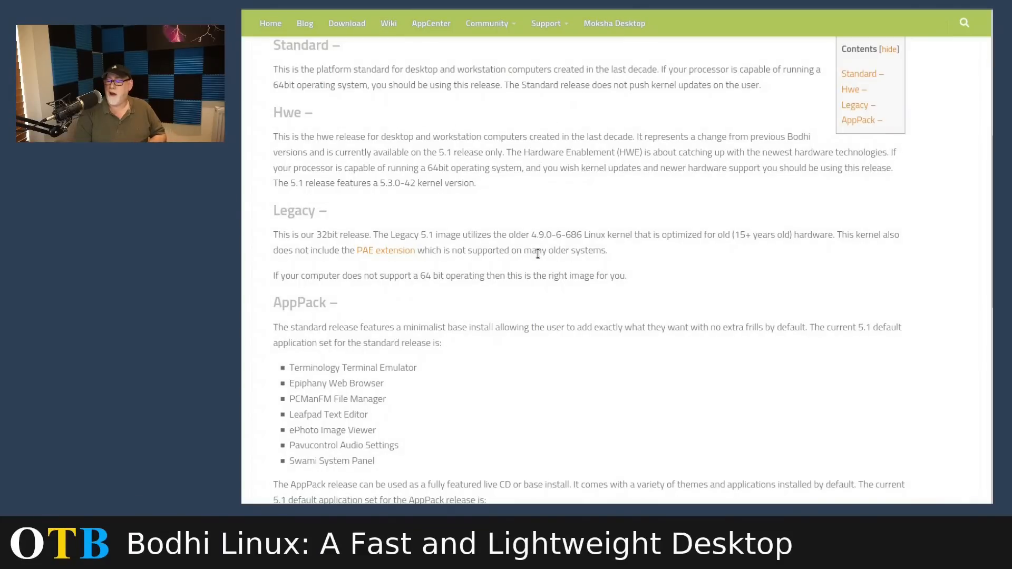
scroll(478, 246, down, 2)
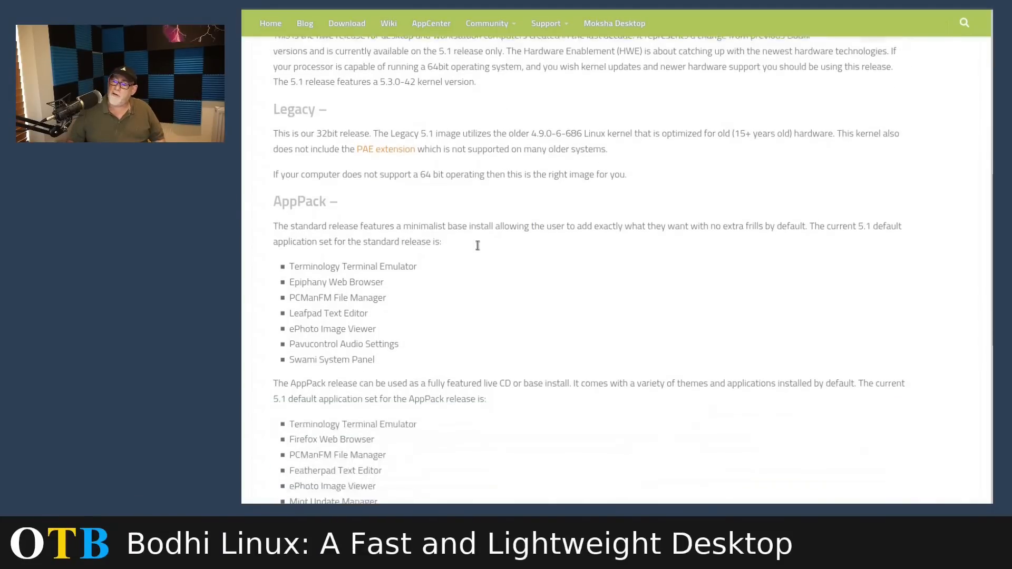
scroll(477, 246, down, 1)
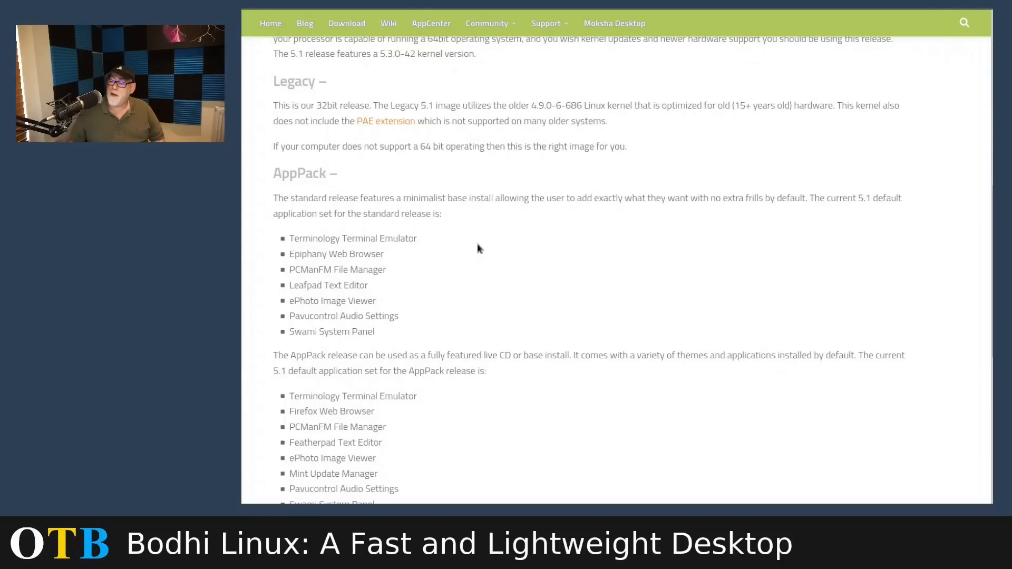
scroll(479, 248, down, 4)
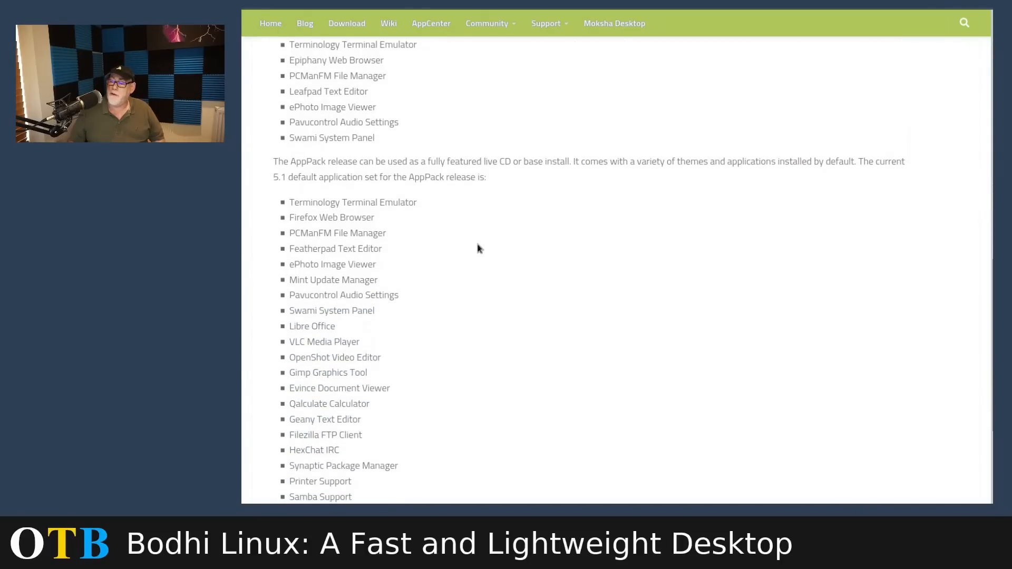
scroll(479, 247, down, 3)
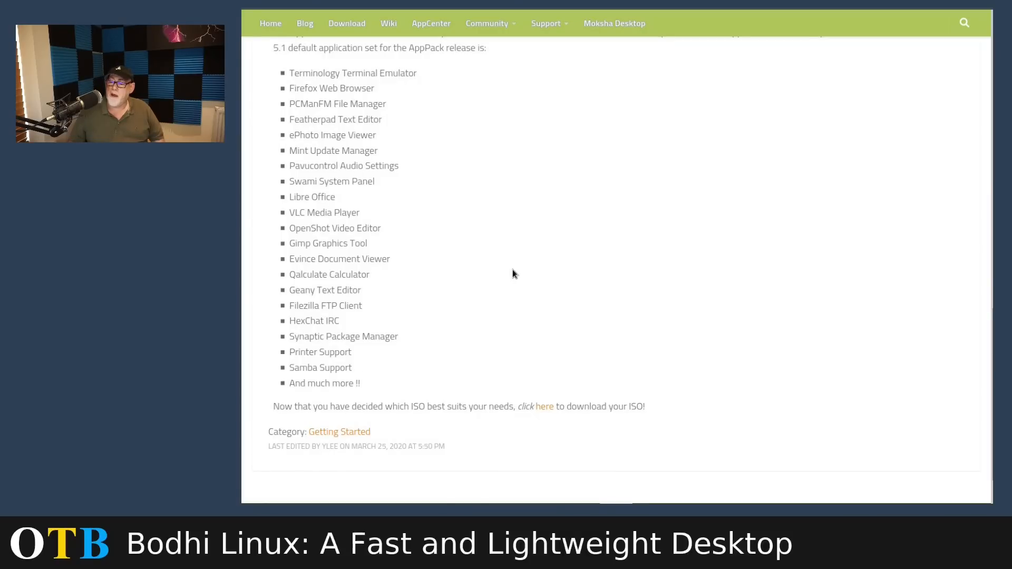
scroll(511, 271, up, 3)
scroll(505, 272, down, 4)
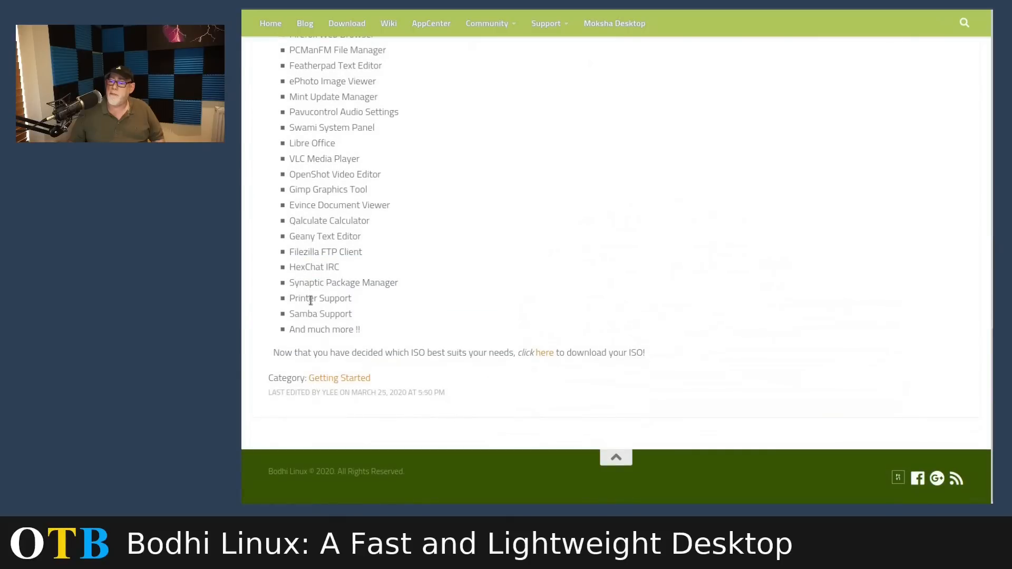
scroll(466, 283, up, 5)
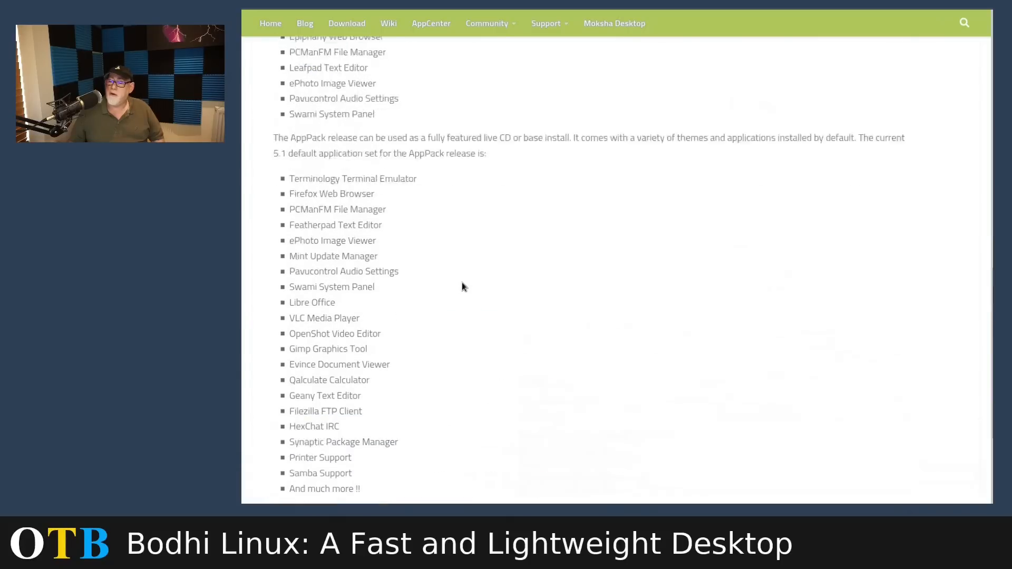
scroll(463, 284, up, 5)
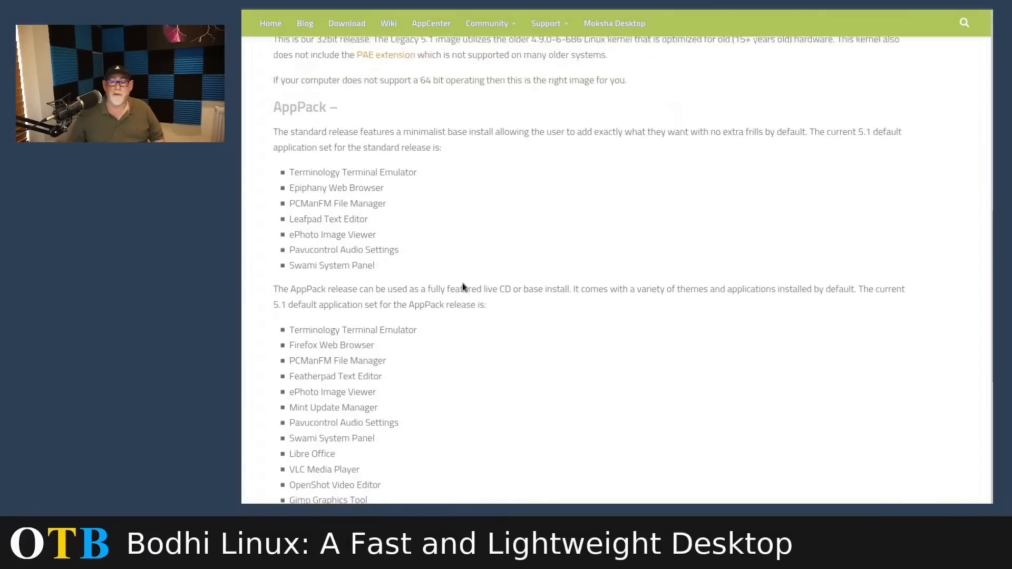
scroll(494, 285, up, 5)
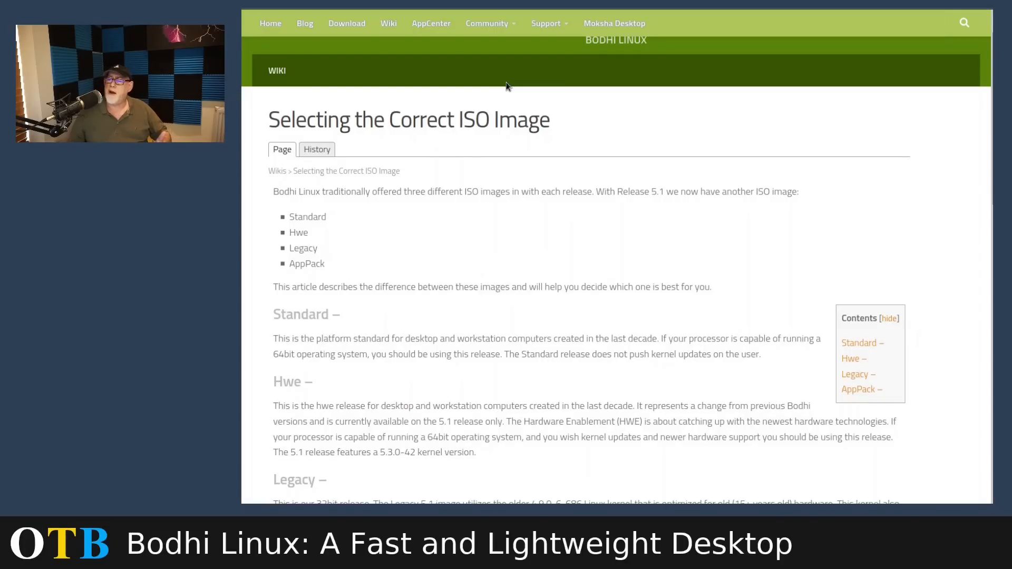
Step: Return to the site's home page and view the Bodhi News section
click(273, 23)
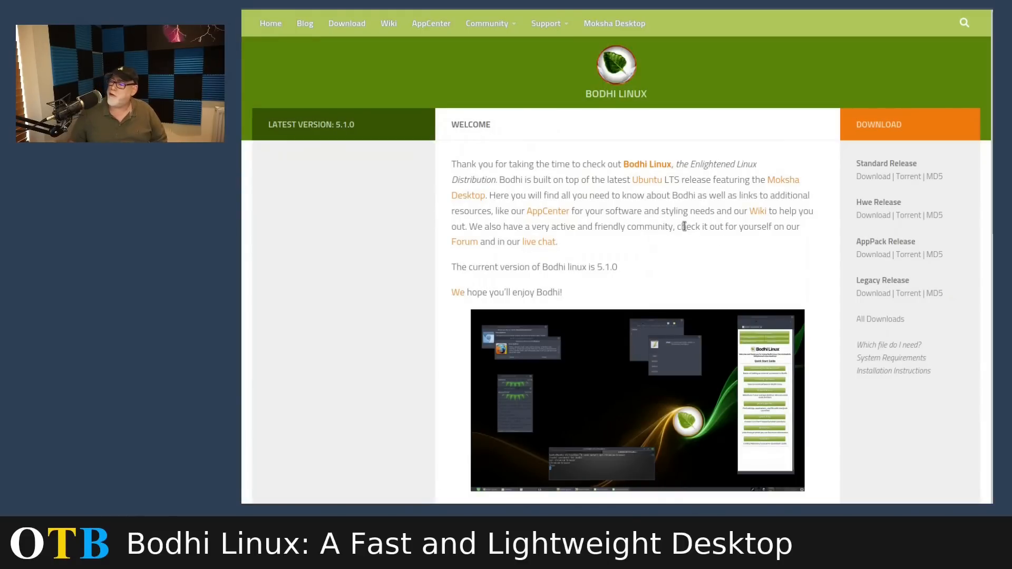
scroll(684, 225, down, 7)
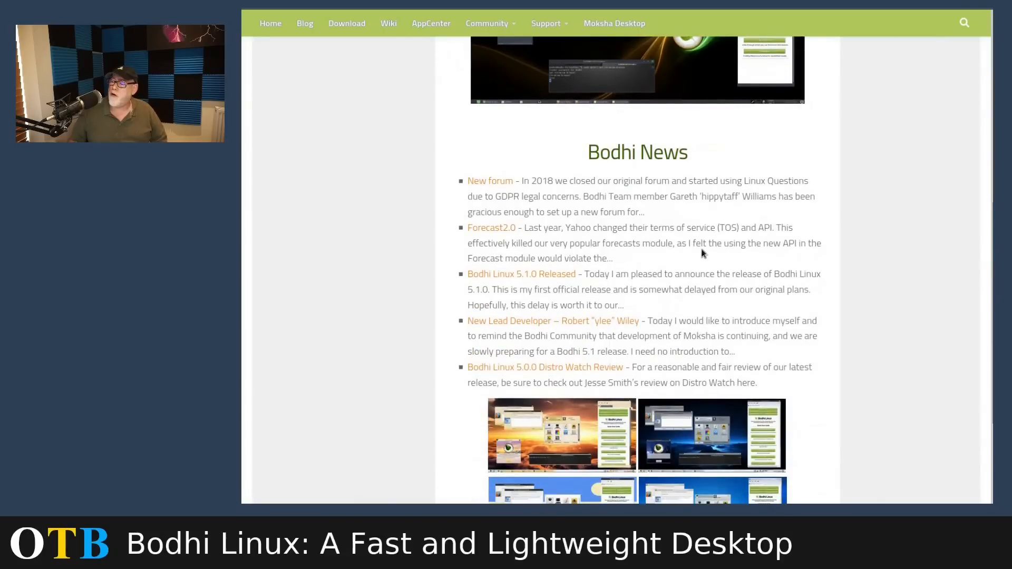
Step: Open the Bodhi Linux 5.1.0 Released news post and read through its announcement, download list and trailer section
click(509, 274)
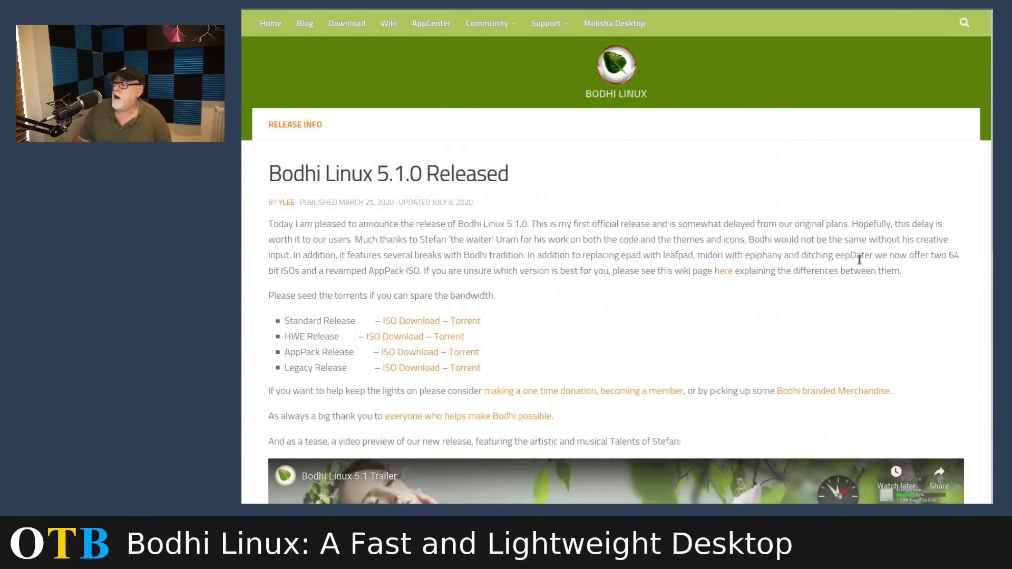
scroll(856, 264, down, 2)
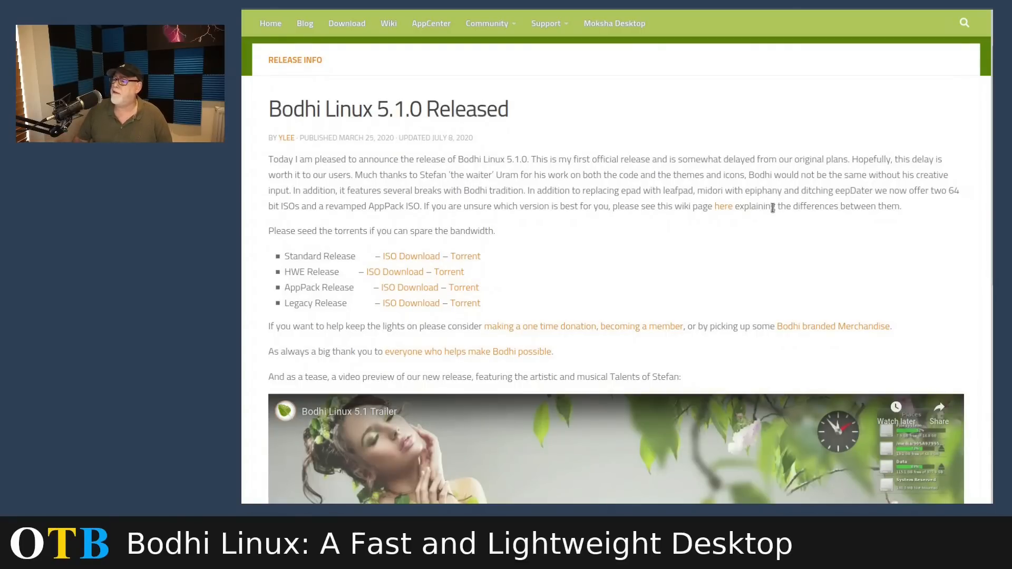
scroll(727, 221, down, 6)
scroll(726, 221, up, 4)
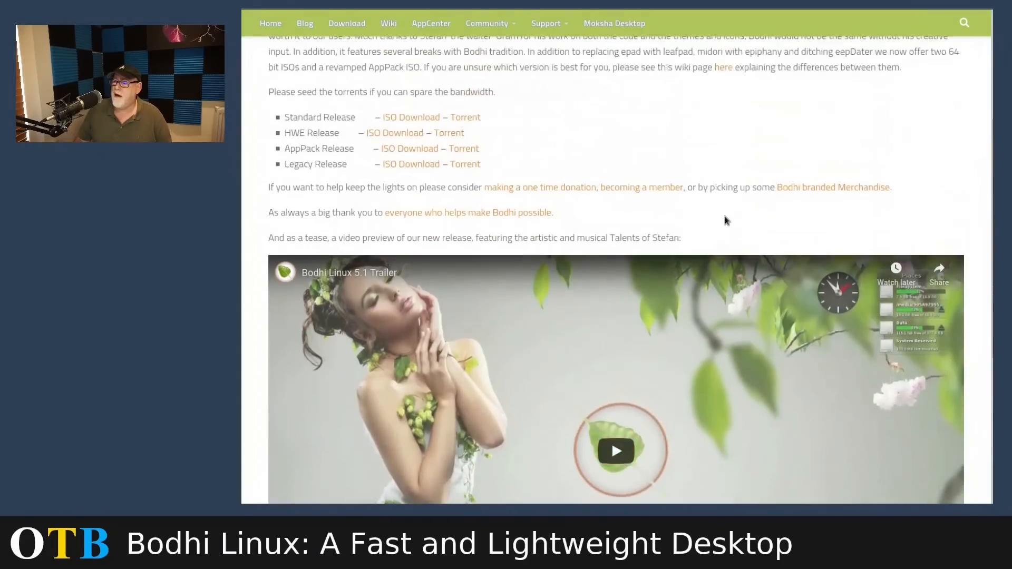
scroll(726, 220, up, 4)
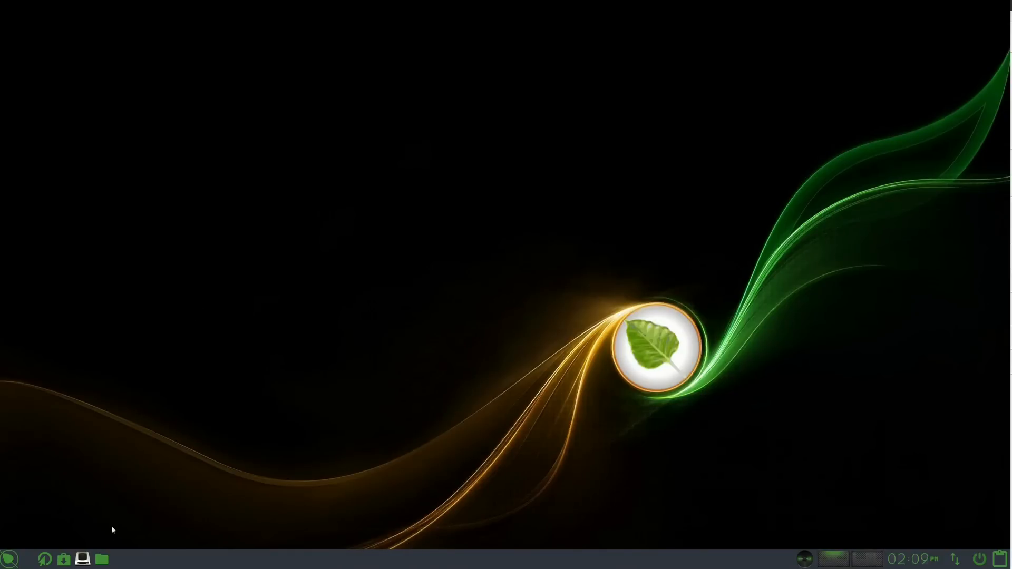
Step: Launch Htop from the System Tools applications, check the system's resource usage, and close it
click(9, 563)
mouse_move(74, 524)
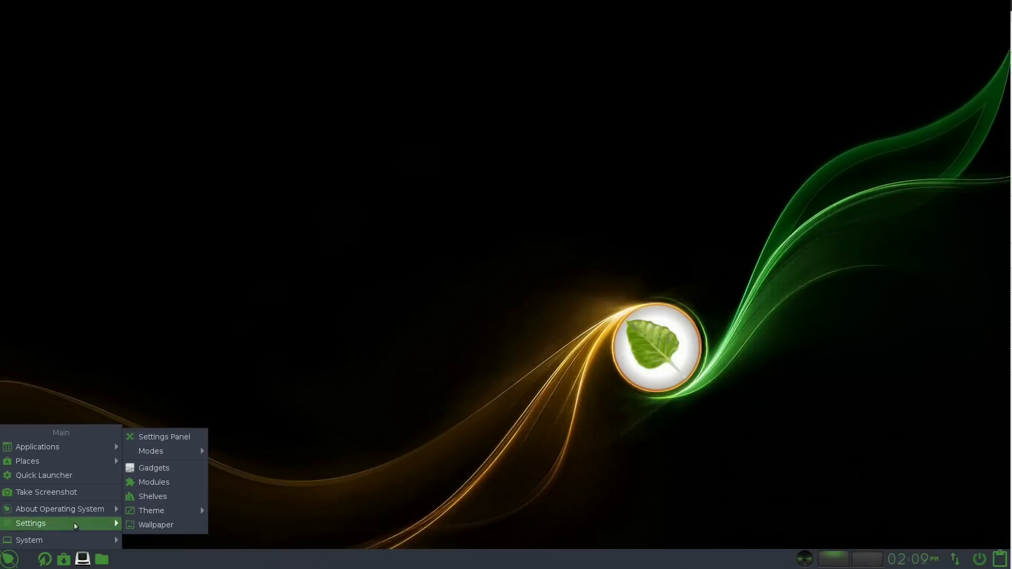
mouse_move(75, 448)
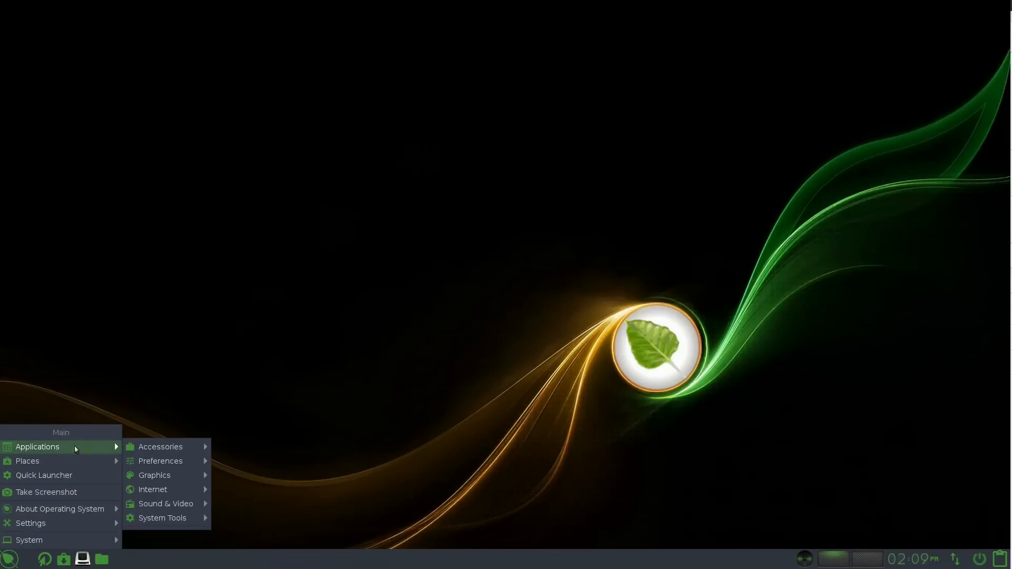
mouse_move(168, 518)
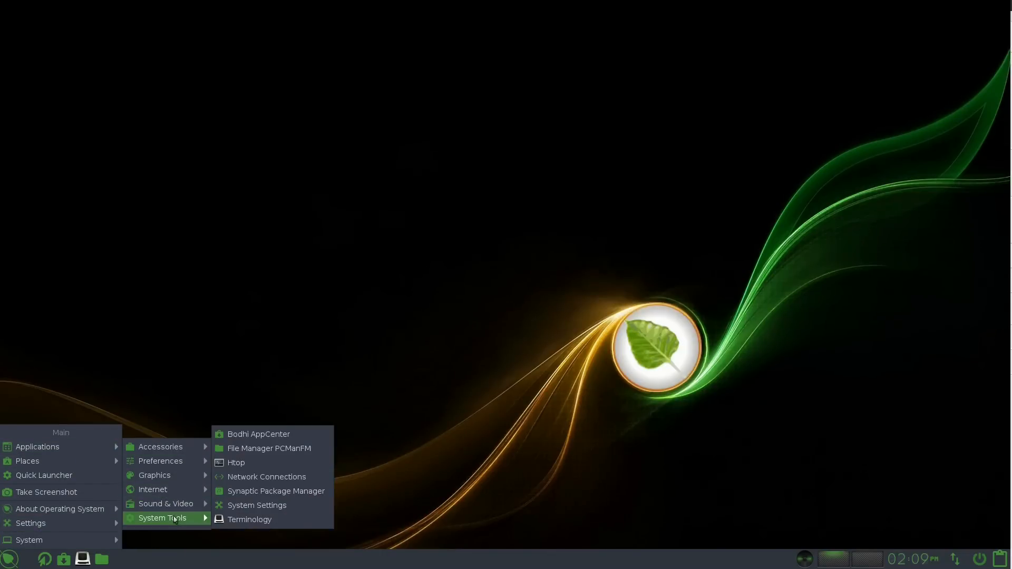
click(252, 462)
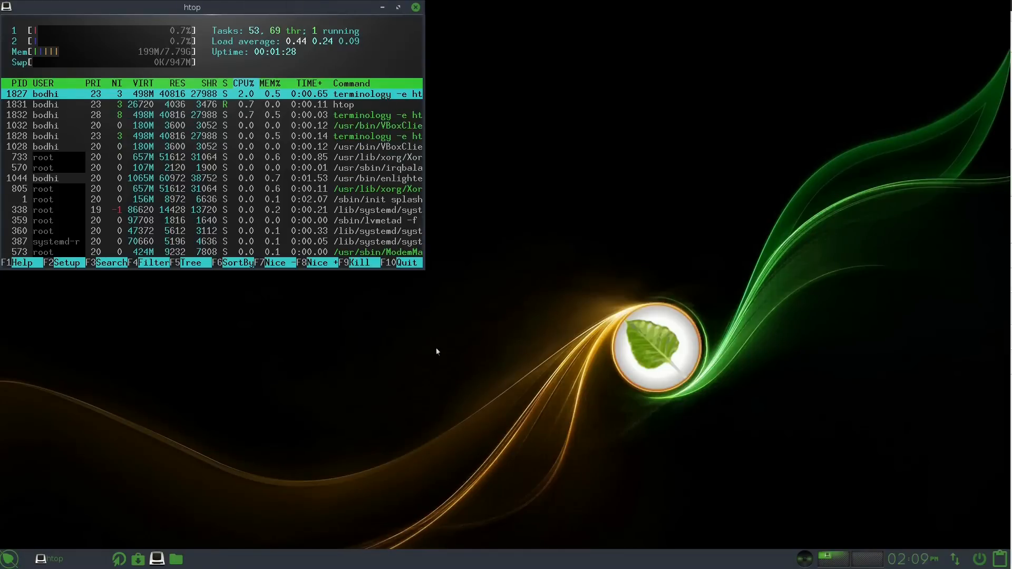
click(417, 8)
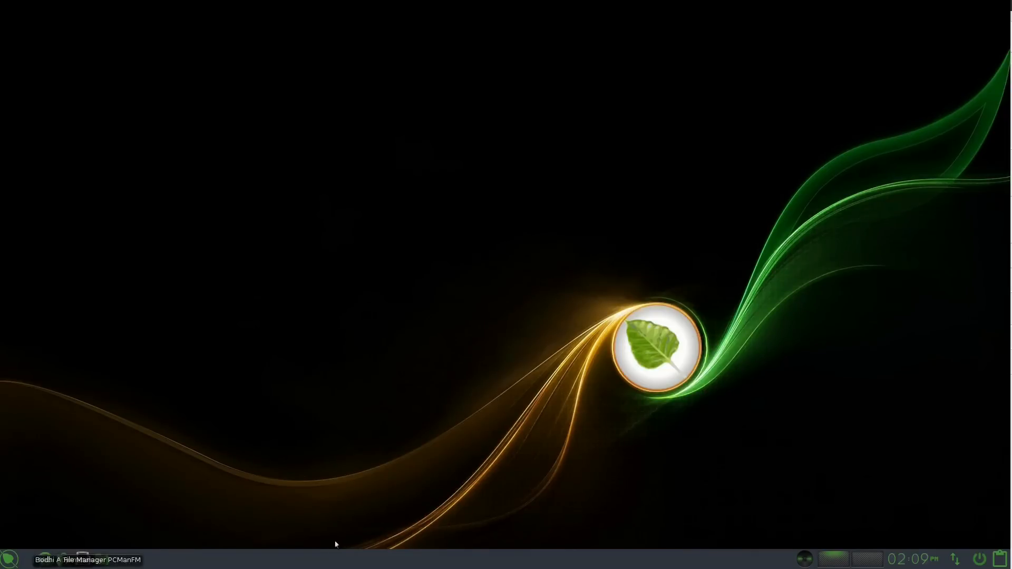
Step: Review the Accessories, Preferences, Graphics and Internet application categories and launch the Web browser
click(13, 560)
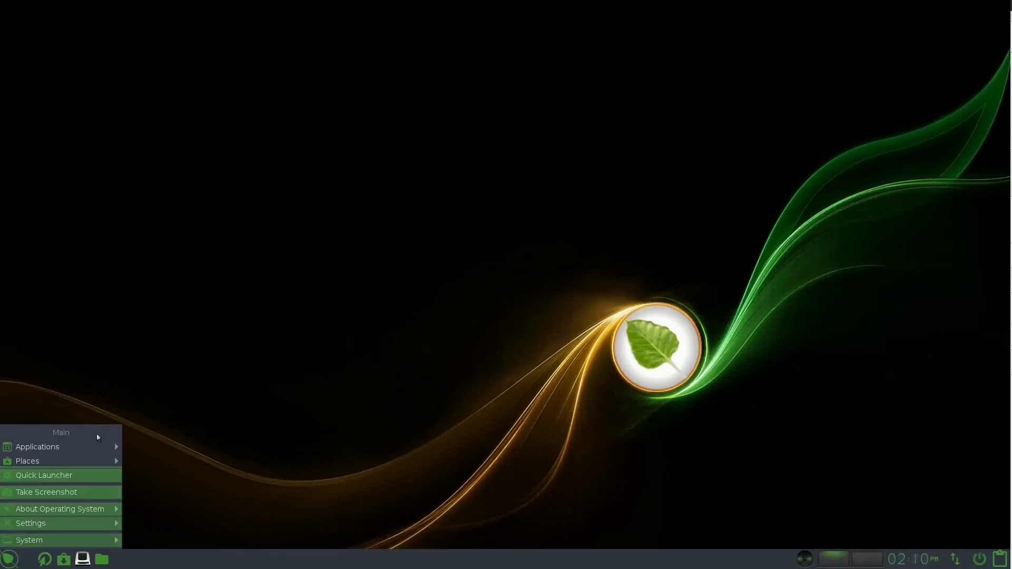
mouse_move(93, 452)
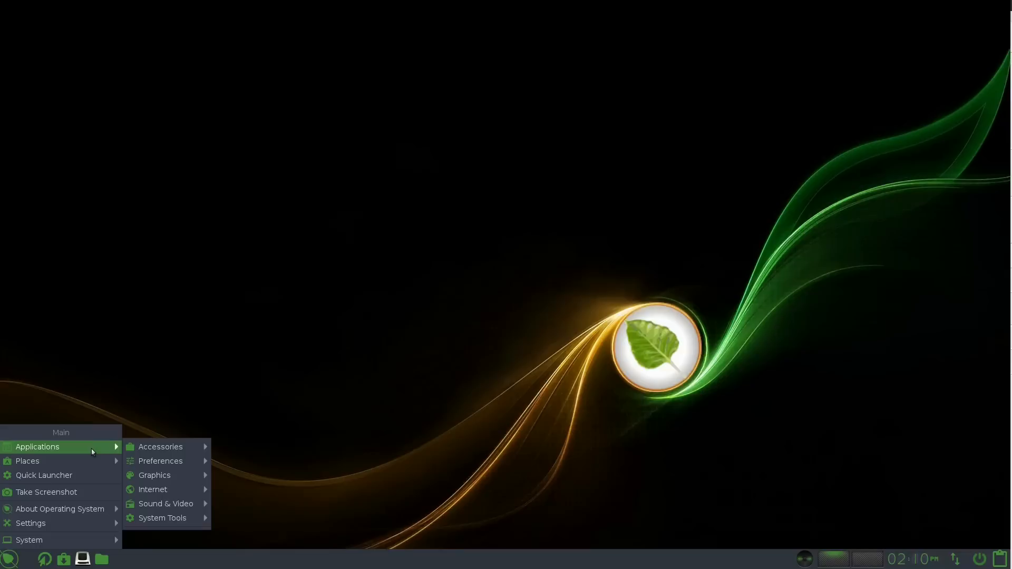
mouse_move(176, 446)
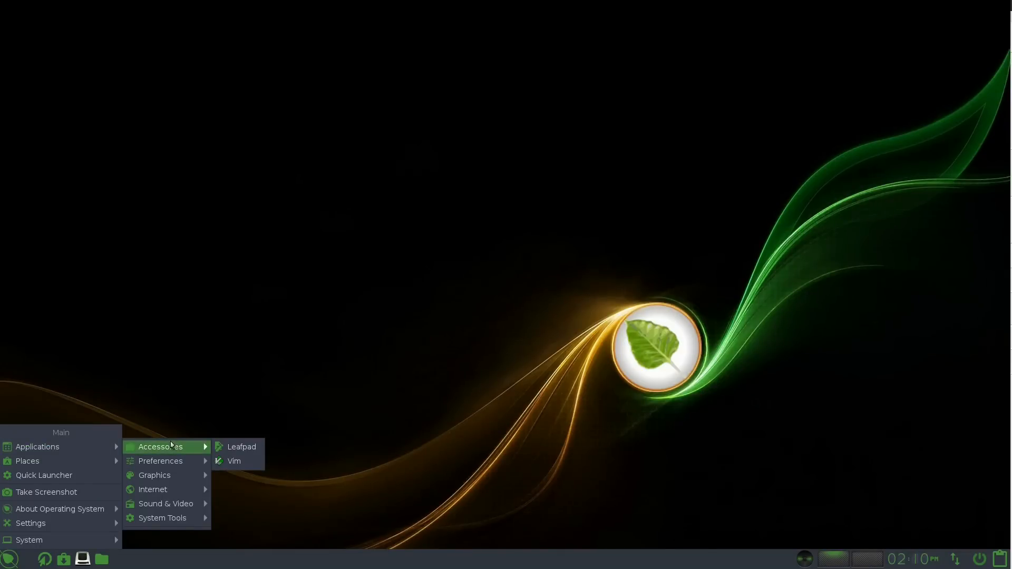
mouse_move(171, 462)
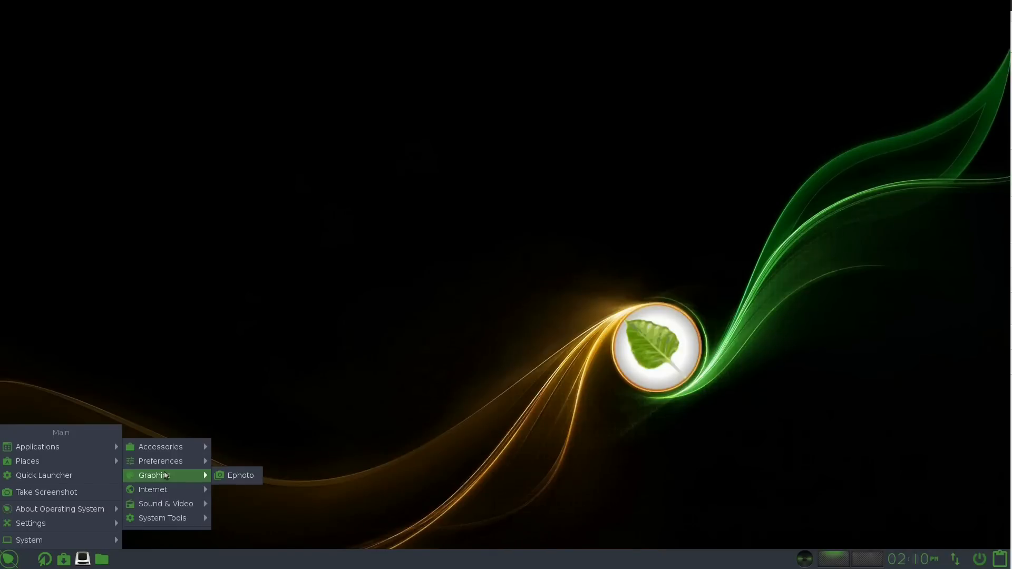
mouse_move(180, 496)
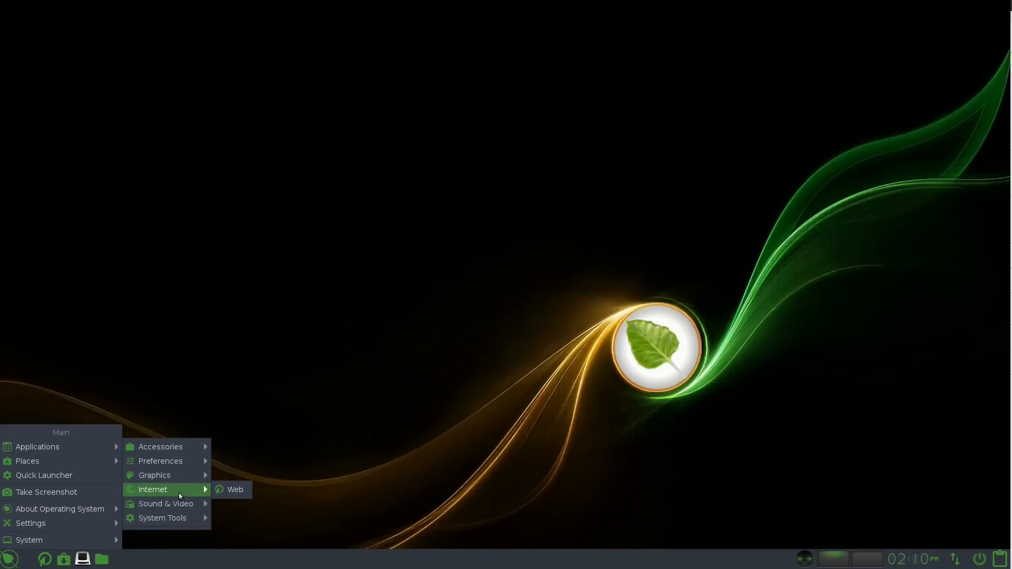
click(232, 491)
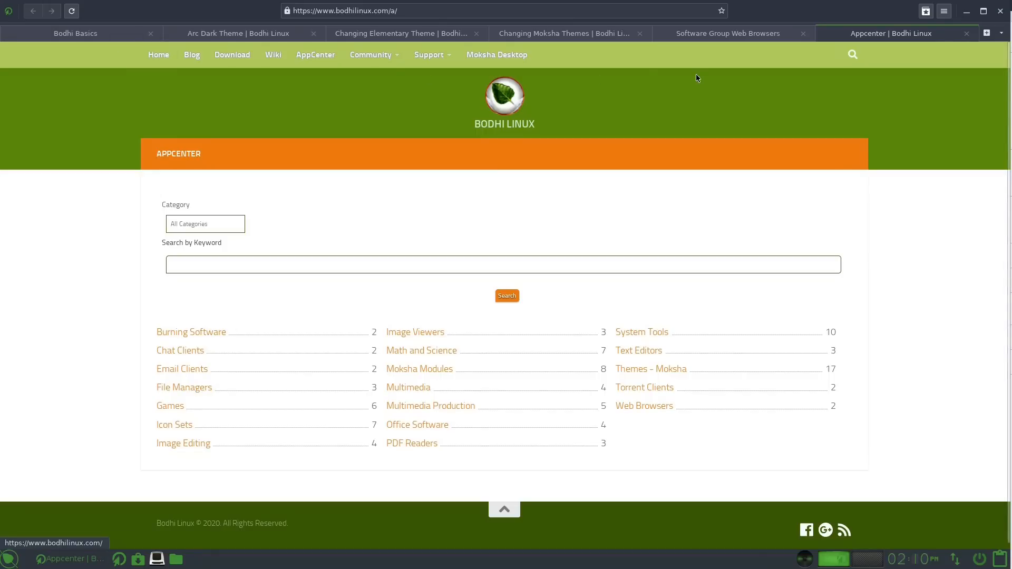
Step: Close the Software Group Web Browsers, Changing Moksha Themes, Changing Elementary Theme and Arc Dark Theme pages
click(803, 33)
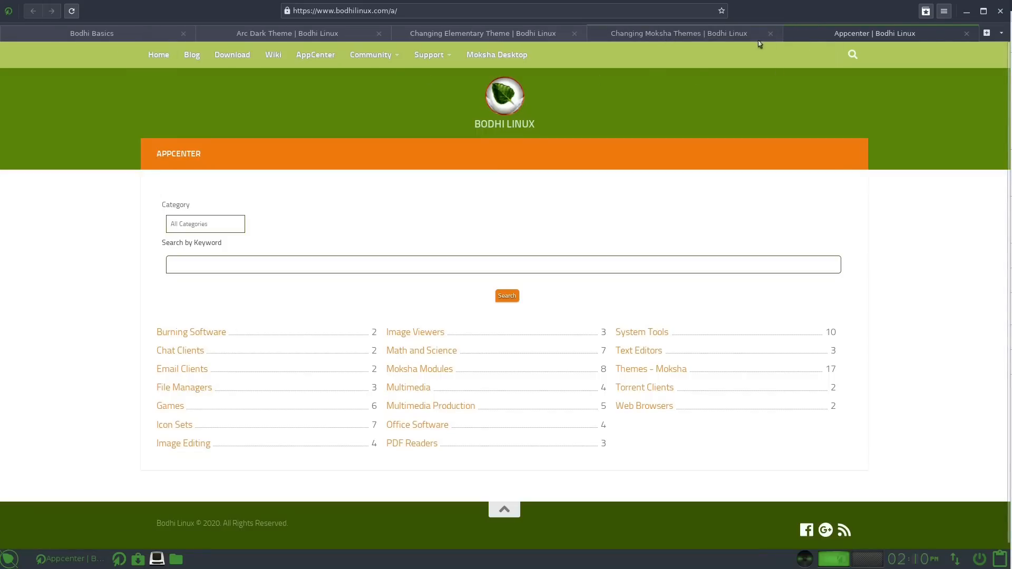
click(770, 33)
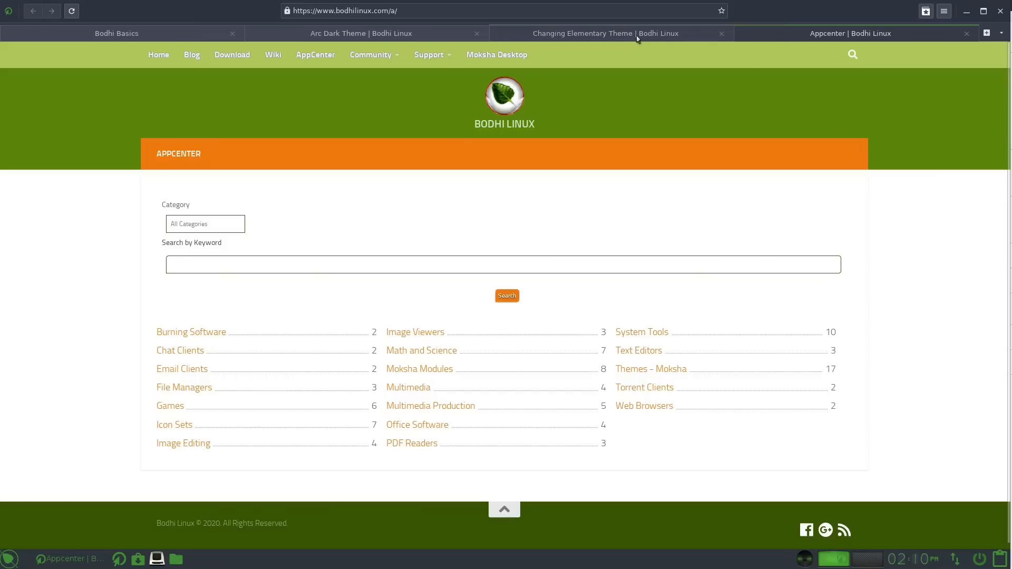
click(721, 34)
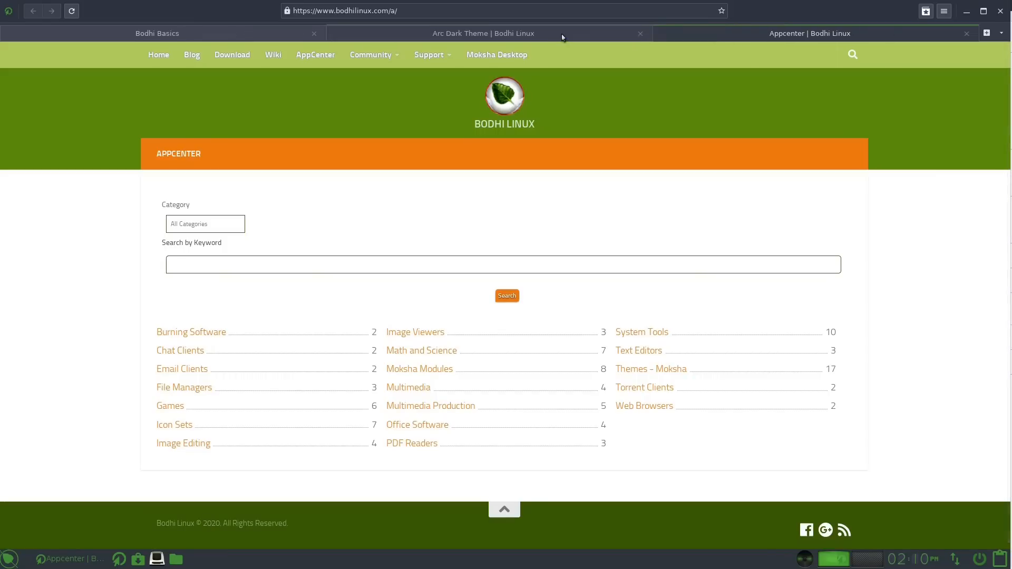
click(640, 33)
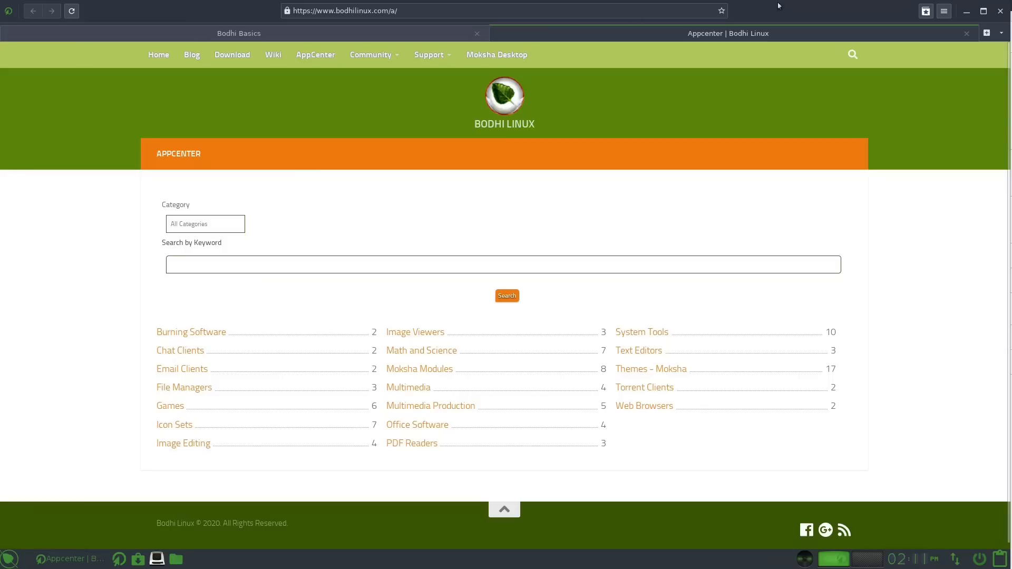
Step: Review the browser's options and version information, and minimize its window
click(943, 12)
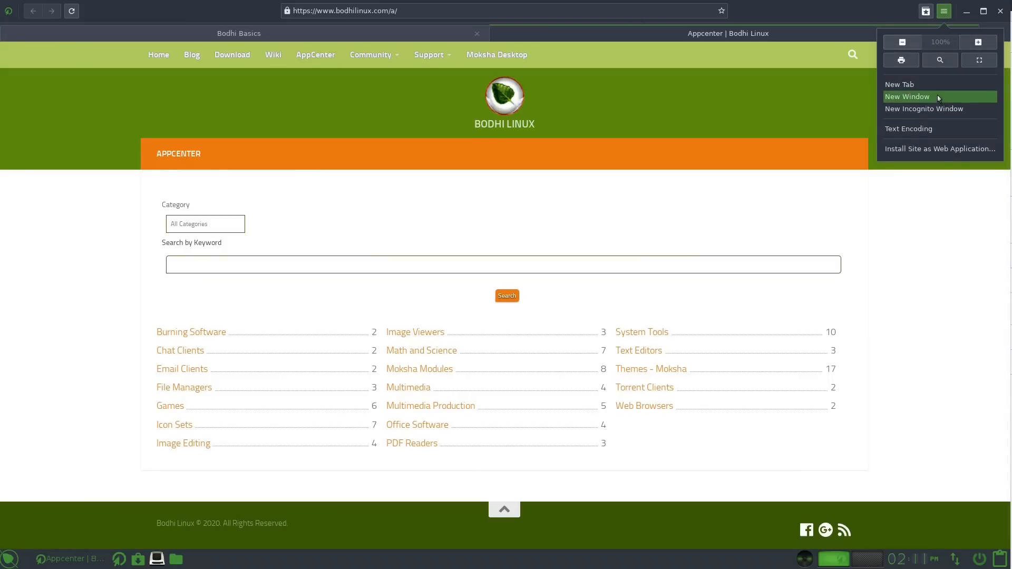
click(781, 94)
click(11, 13)
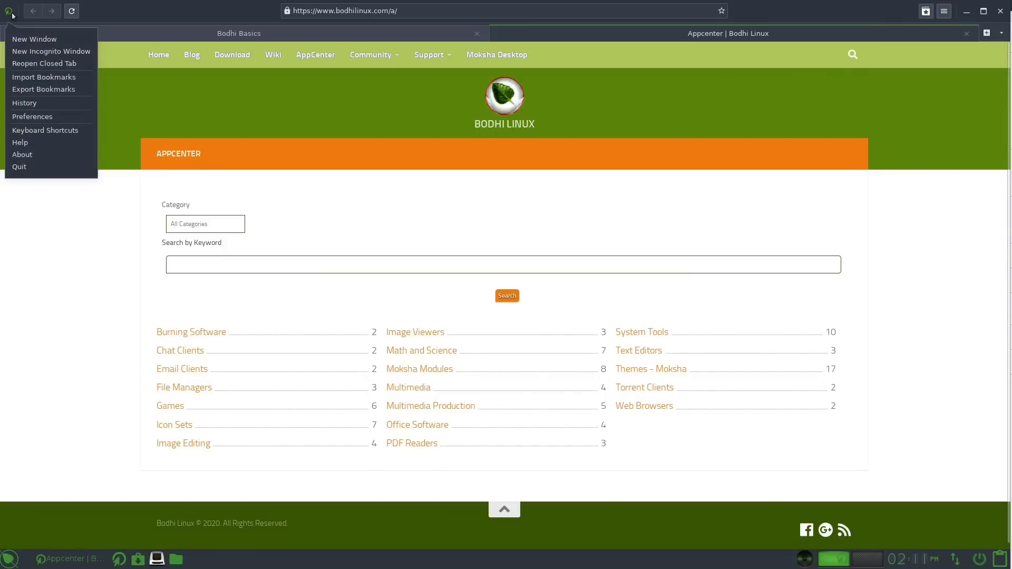
click(30, 155)
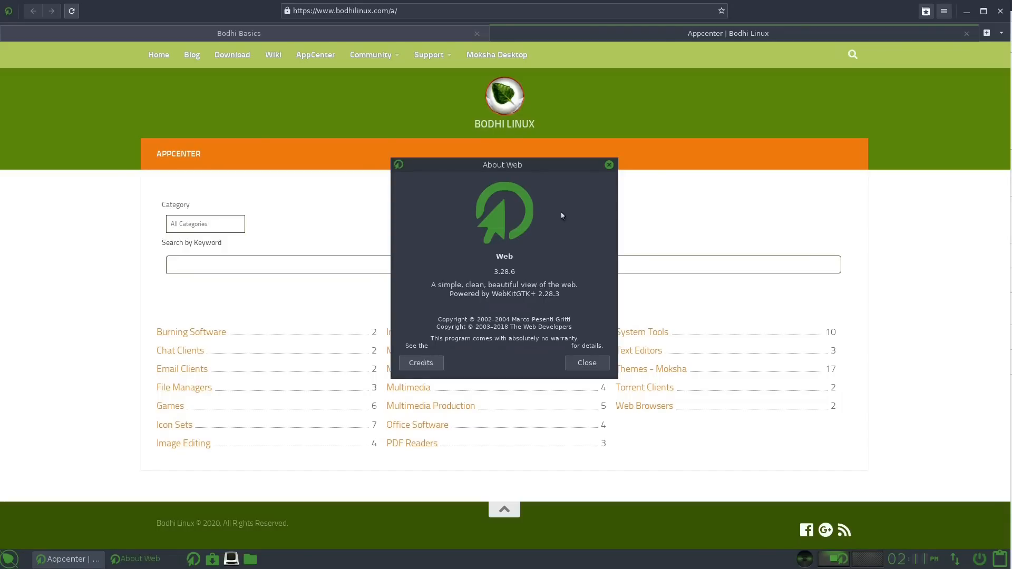
click(587, 362)
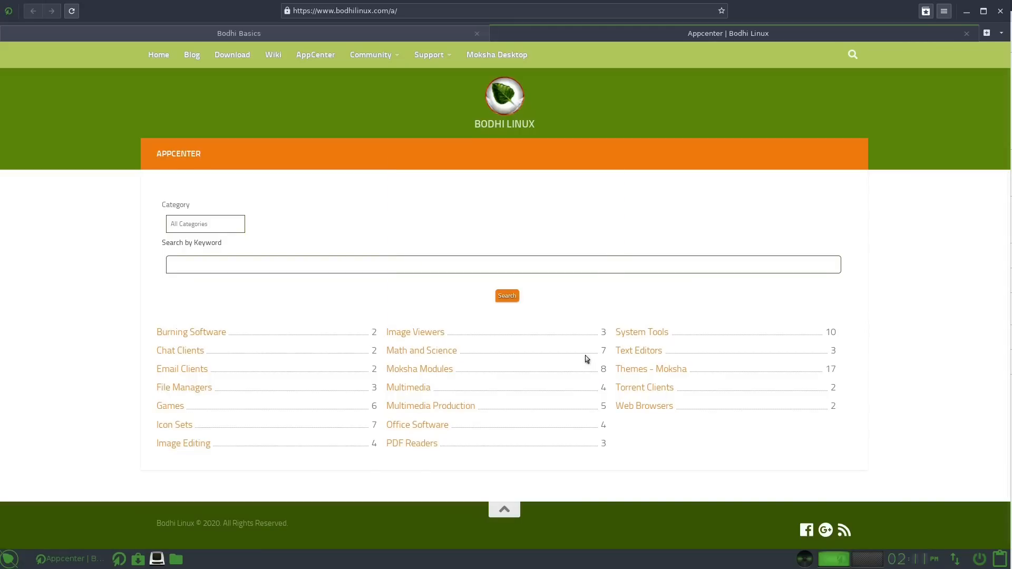
click(966, 11)
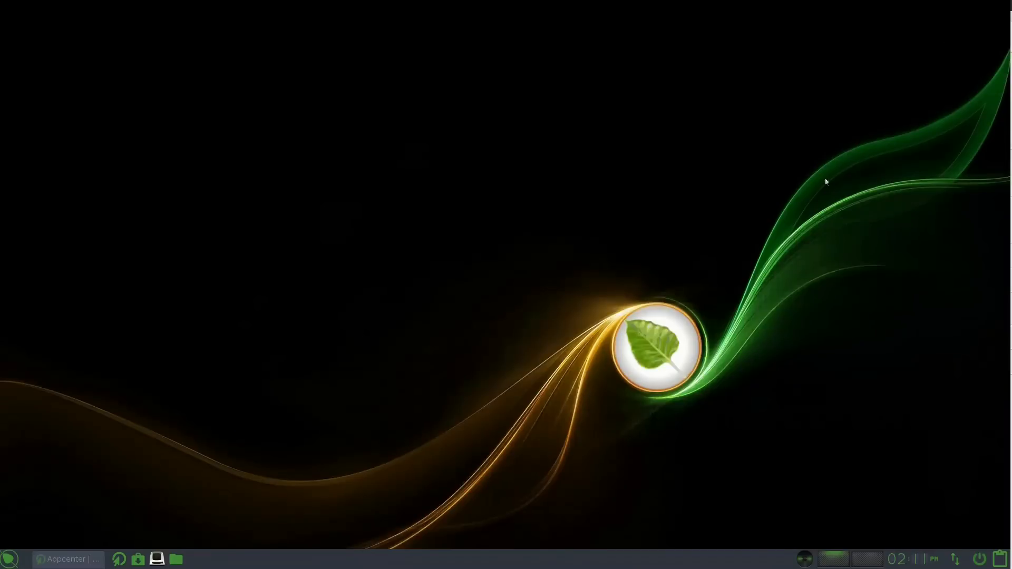
Step: Review the Sound & Video and System Tools applications, and view the Network Connections window before closing it
click(11, 560)
mouse_move(92, 458)
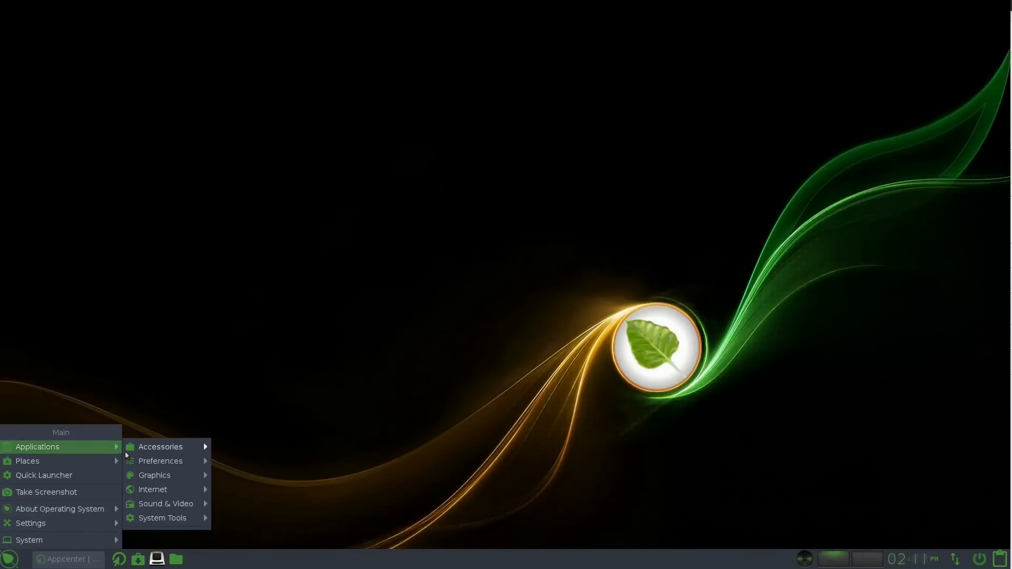
mouse_move(182, 491)
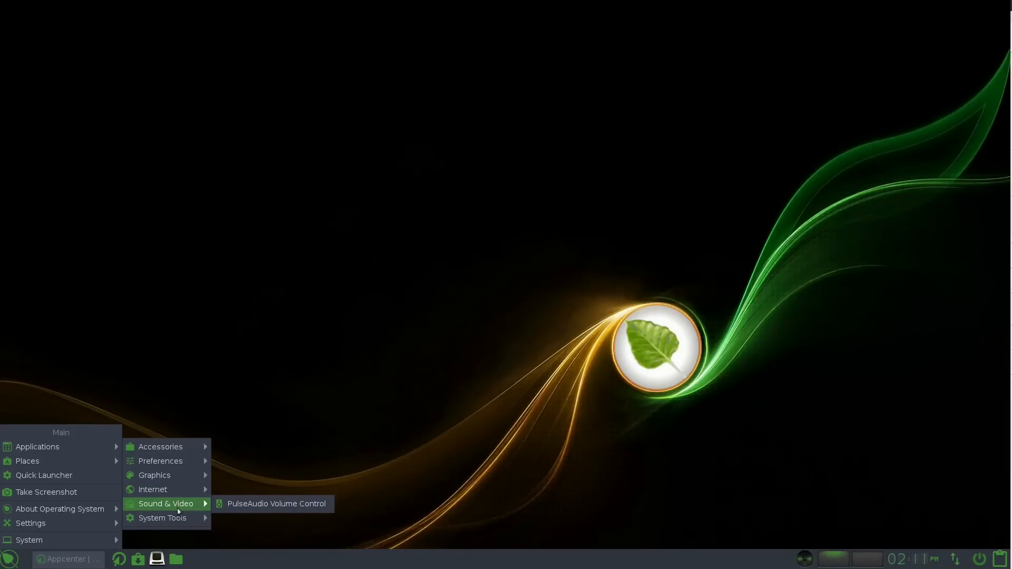
mouse_move(179, 524)
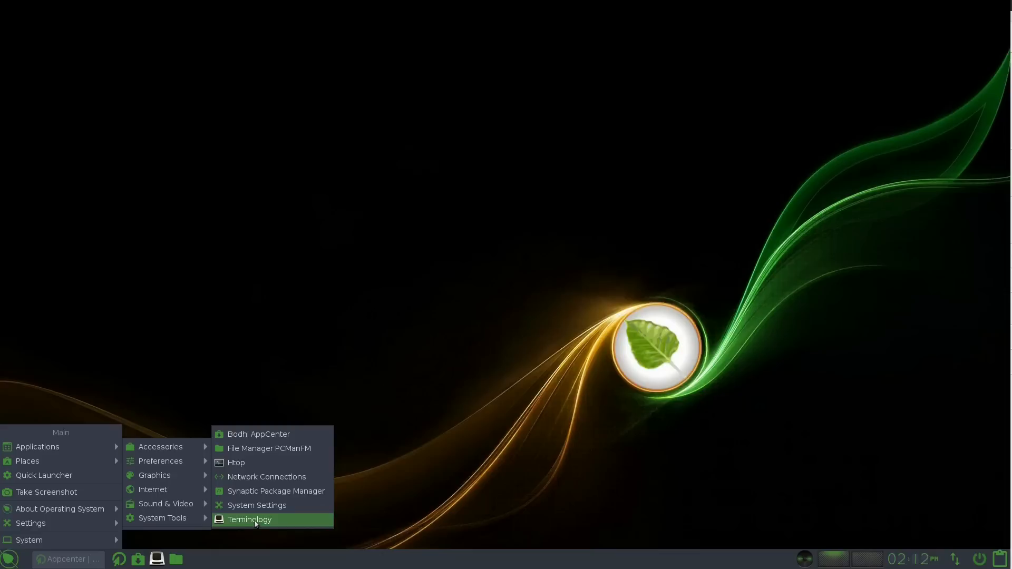
click(257, 481)
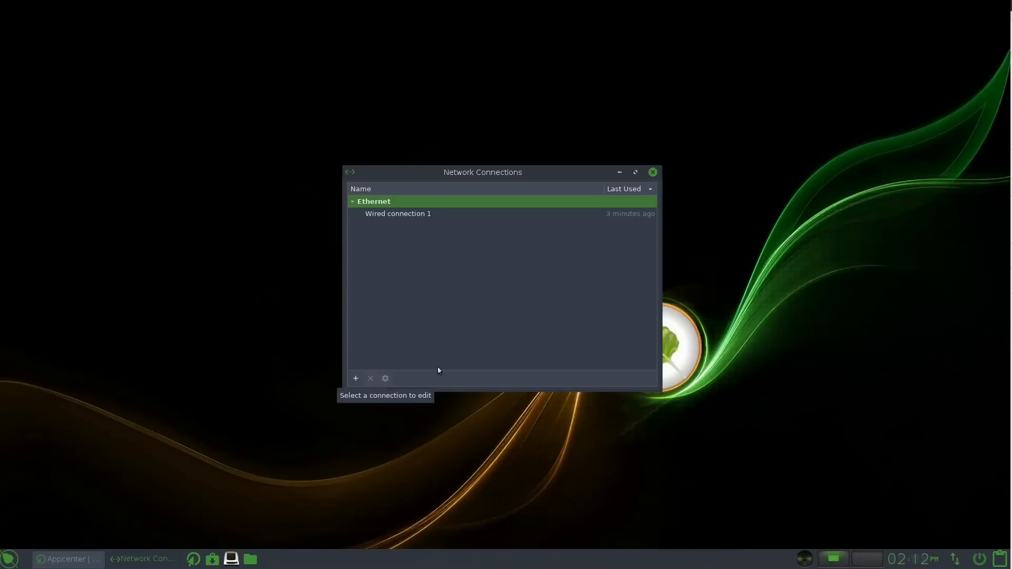
click(653, 173)
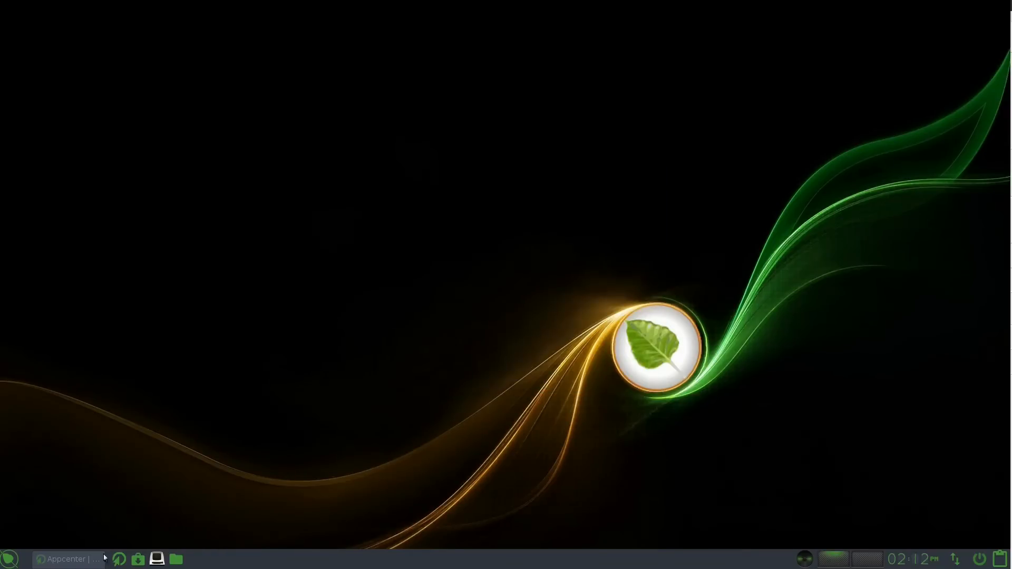
Step: Open System Settings from the System Tools applications and maximize the Swami Control Panel
click(14, 563)
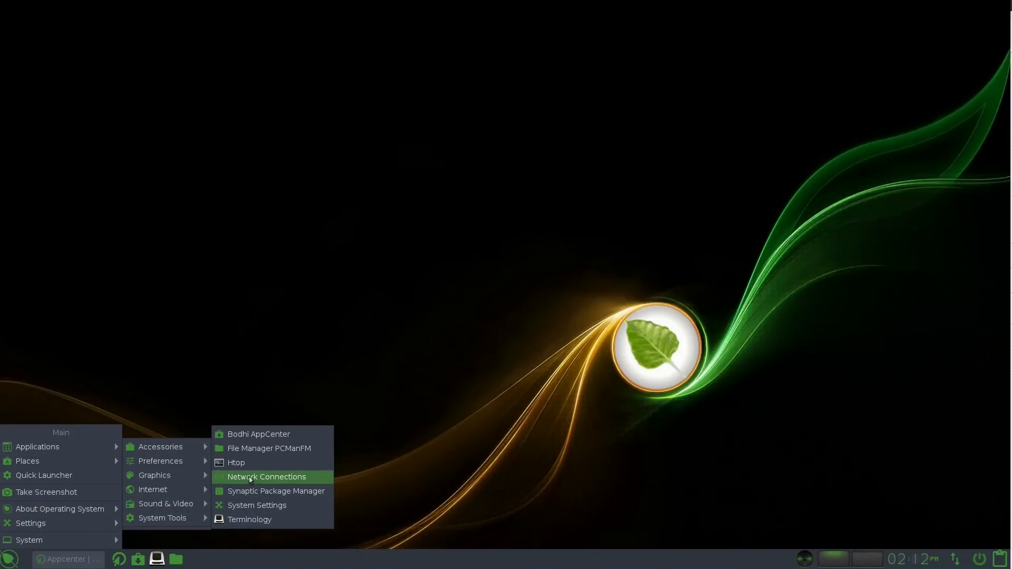
click(254, 505)
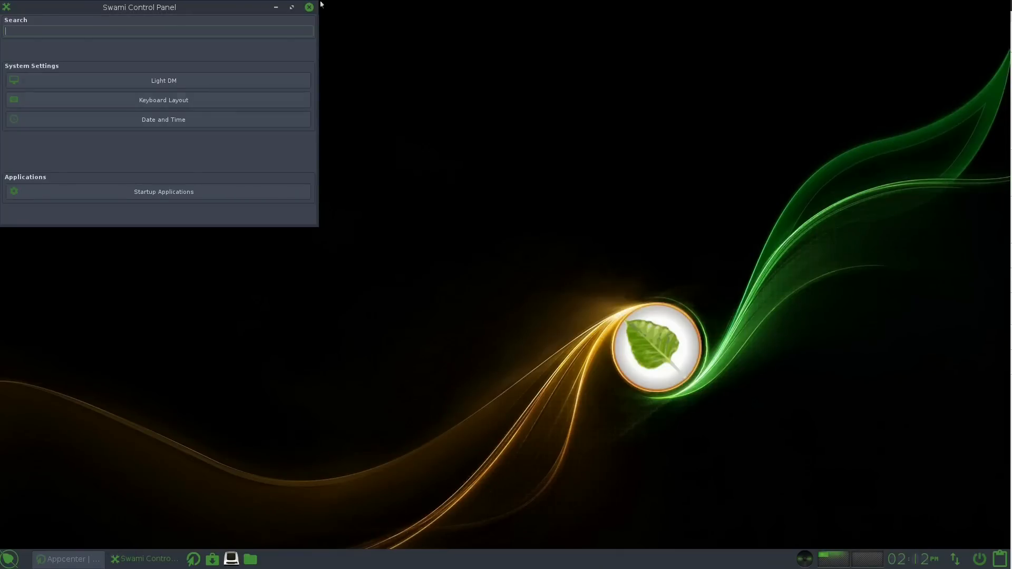
click(292, 7)
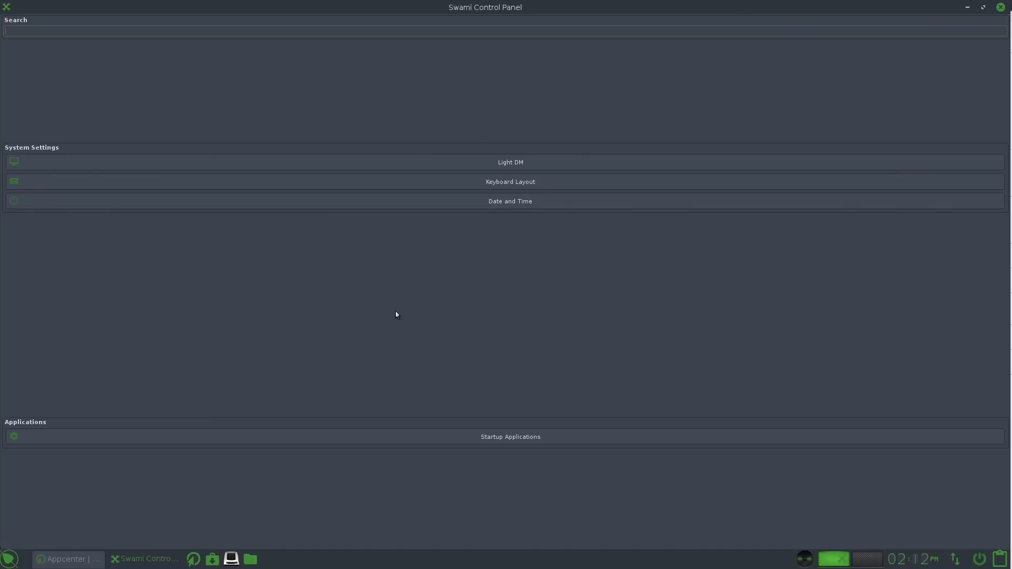
Step: View the Light DM greeter settings without changing them, and open the Keyboard Layout list
click(350, 163)
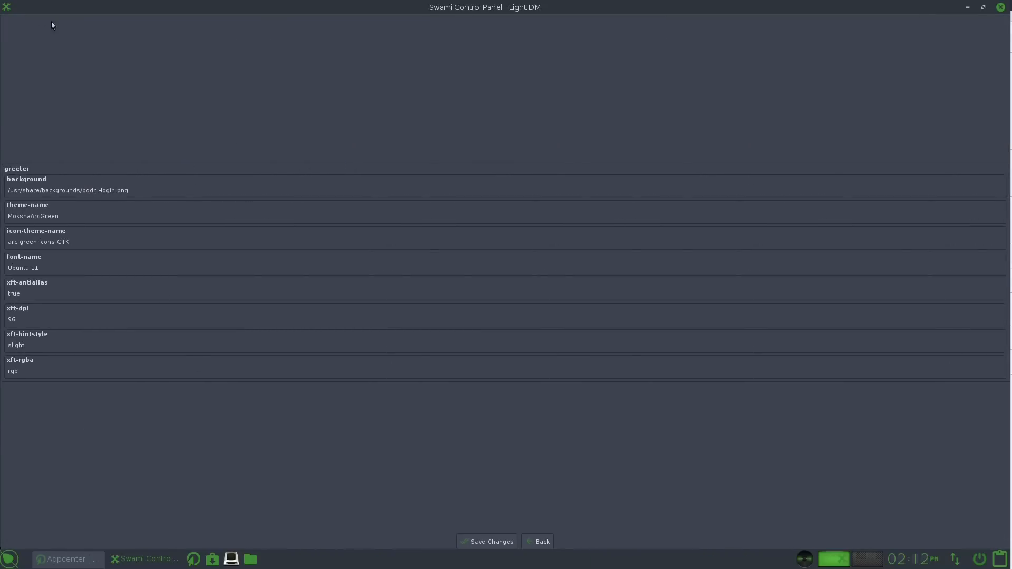
click(538, 543)
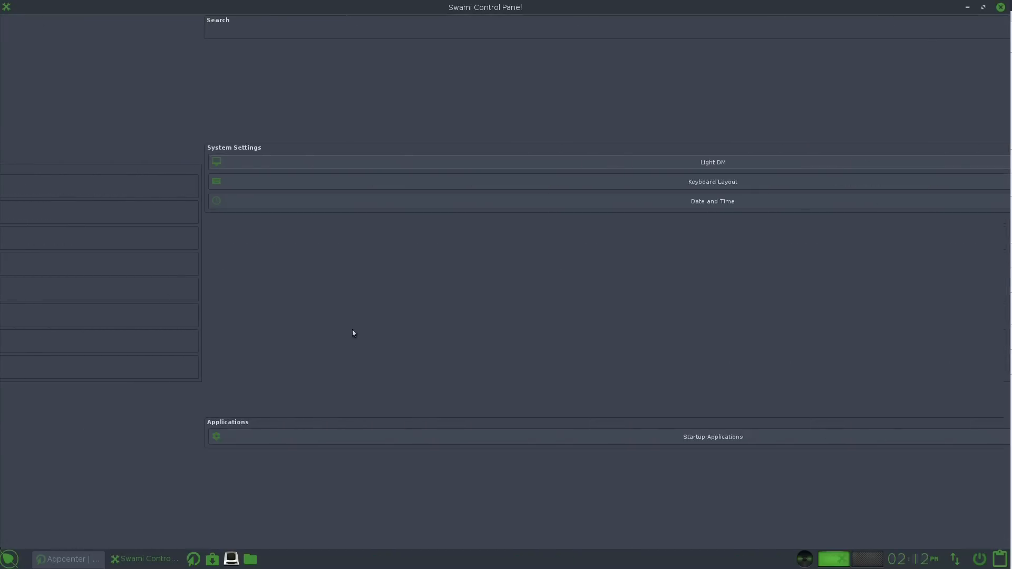
click(368, 190)
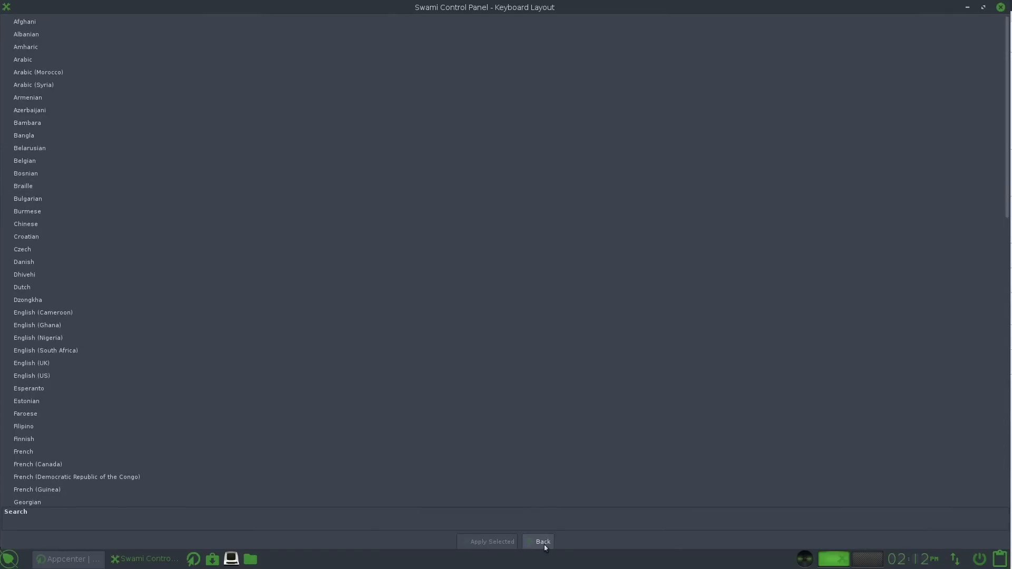
Step: Leave the Keyboard Layout list, view the Date and Time and Startup Applications settings, and close the Swami Control Panel
click(541, 542)
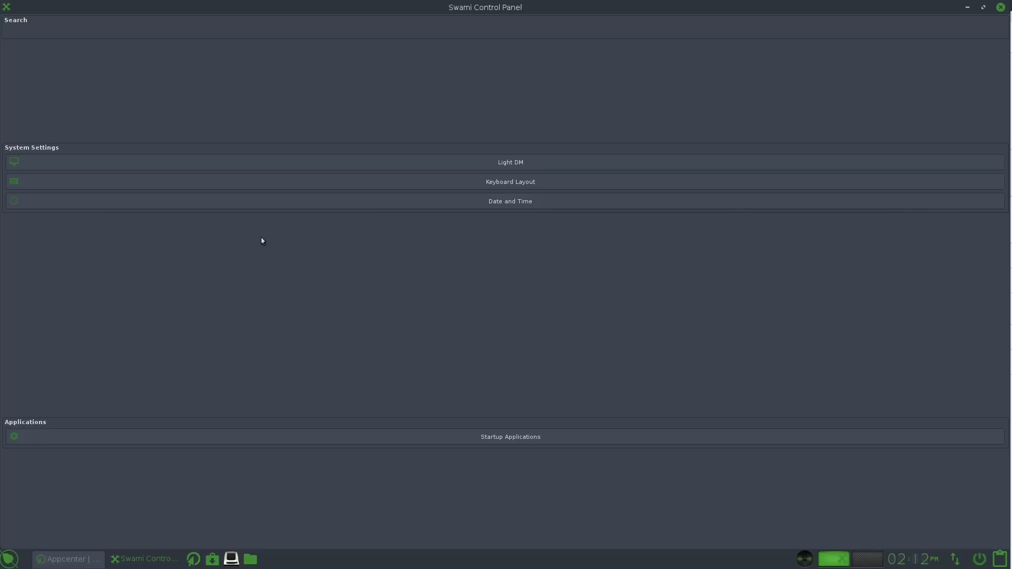
click(236, 205)
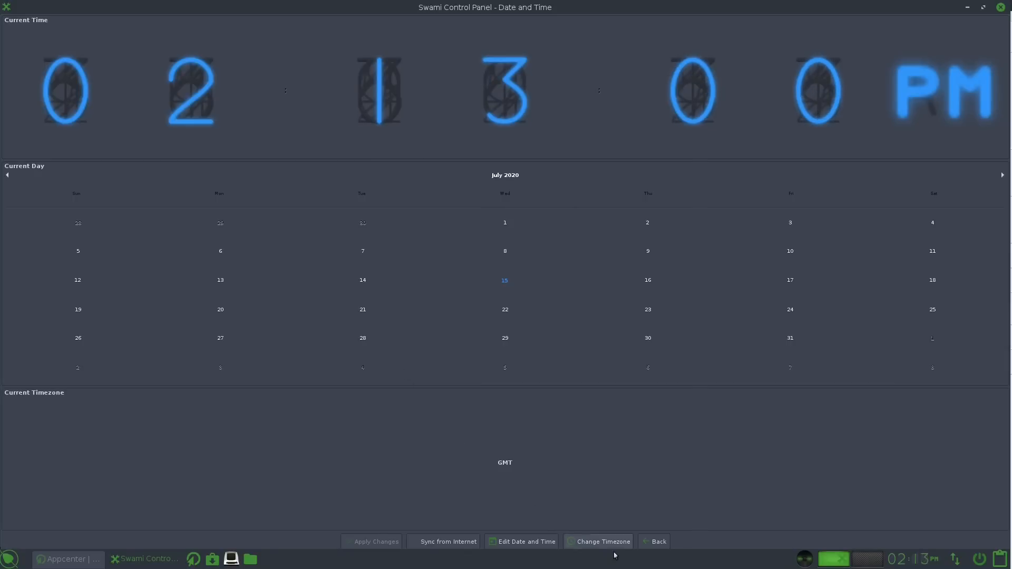
click(657, 543)
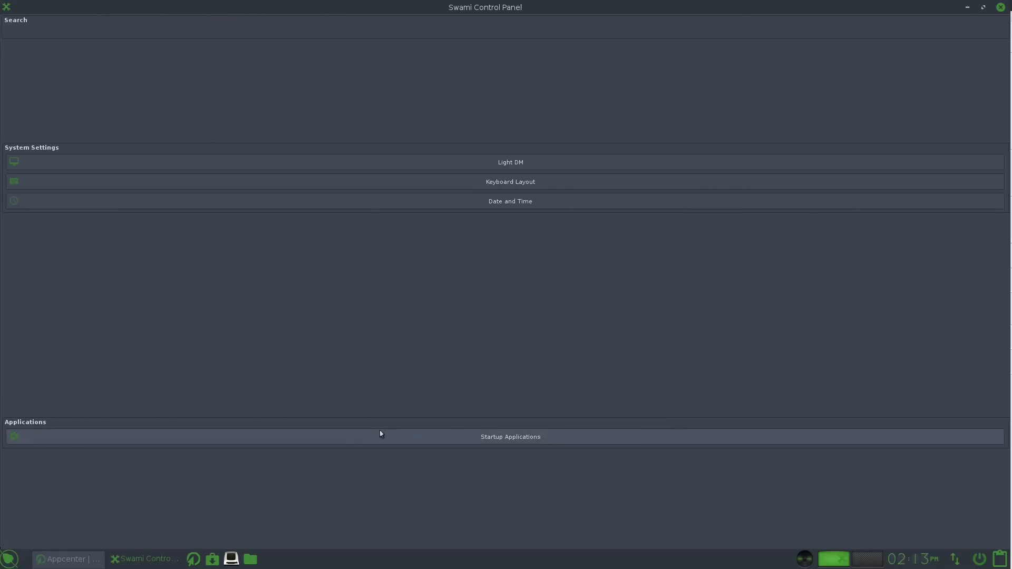
click(454, 442)
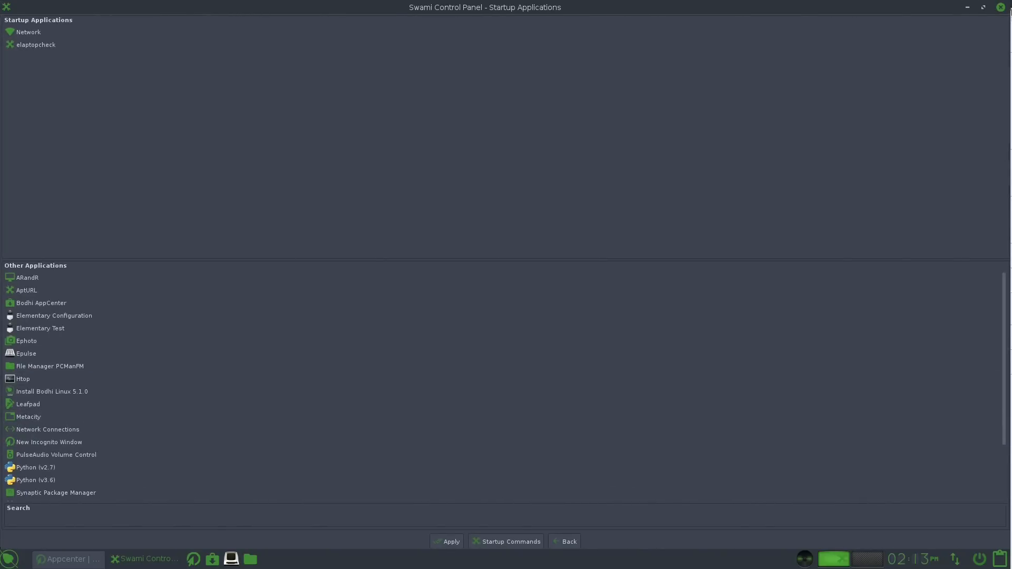
click(1001, 7)
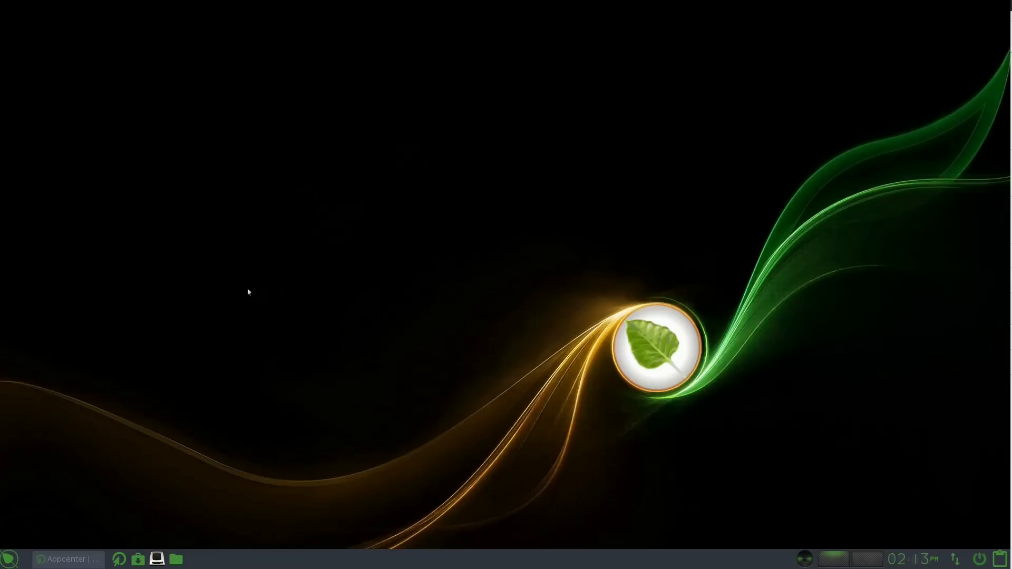
Step: Open the Quick Launcher, review Ephoto and its available actions in the Graphics category, and return to the categories
click(8, 562)
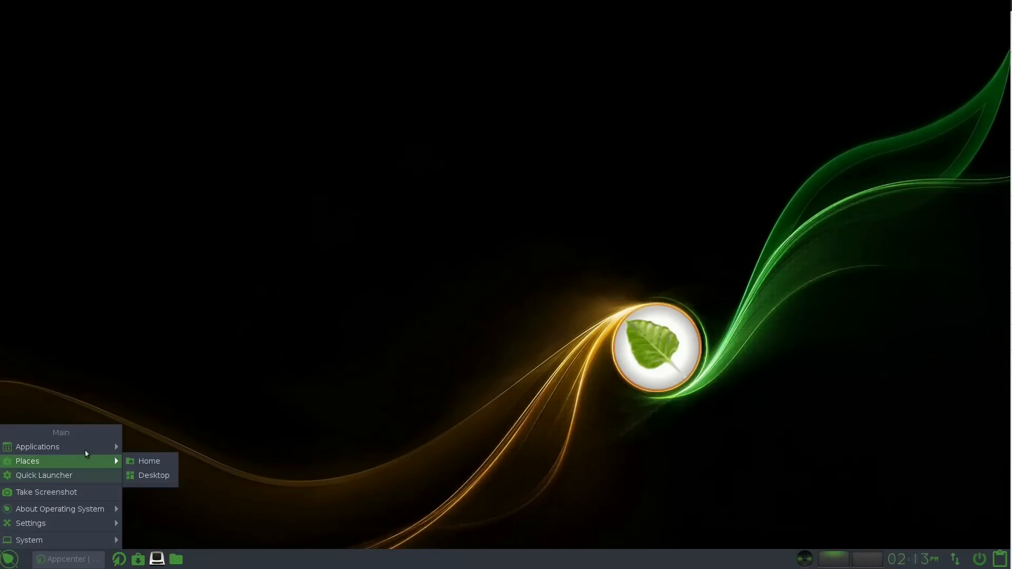
mouse_move(76, 448)
mouse_move(197, 522)
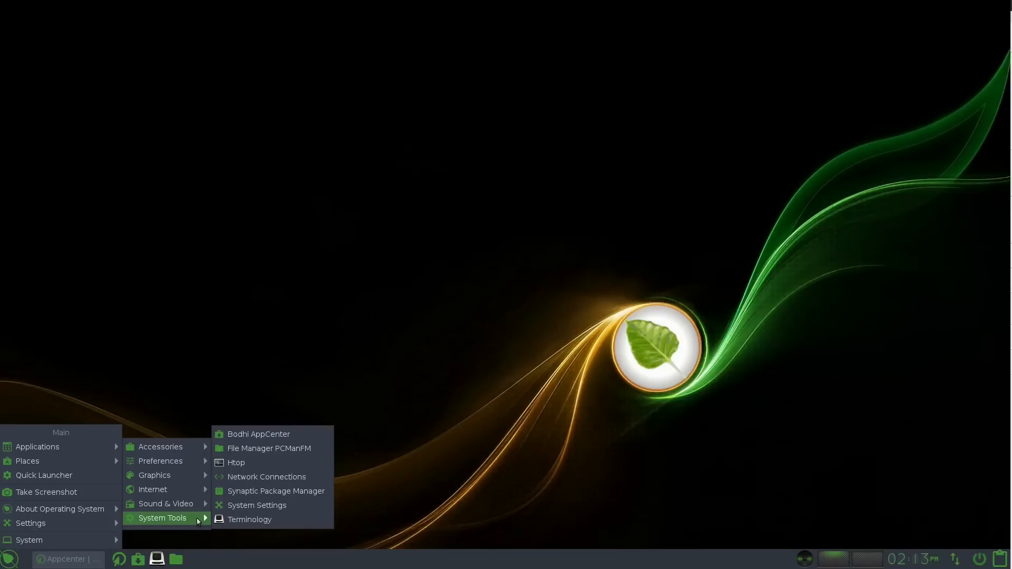
mouse_move(103, 465)
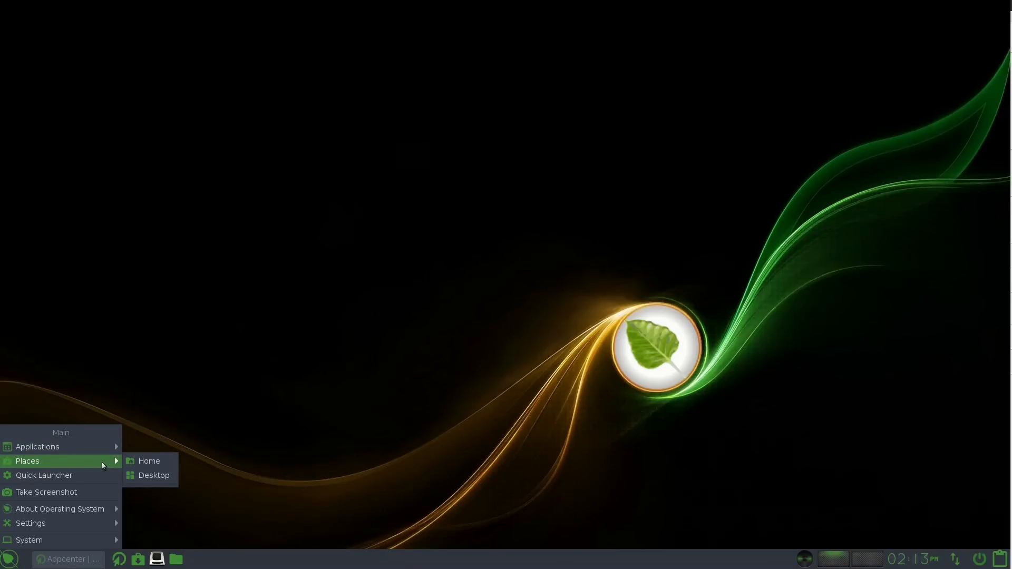
click(75, 477)
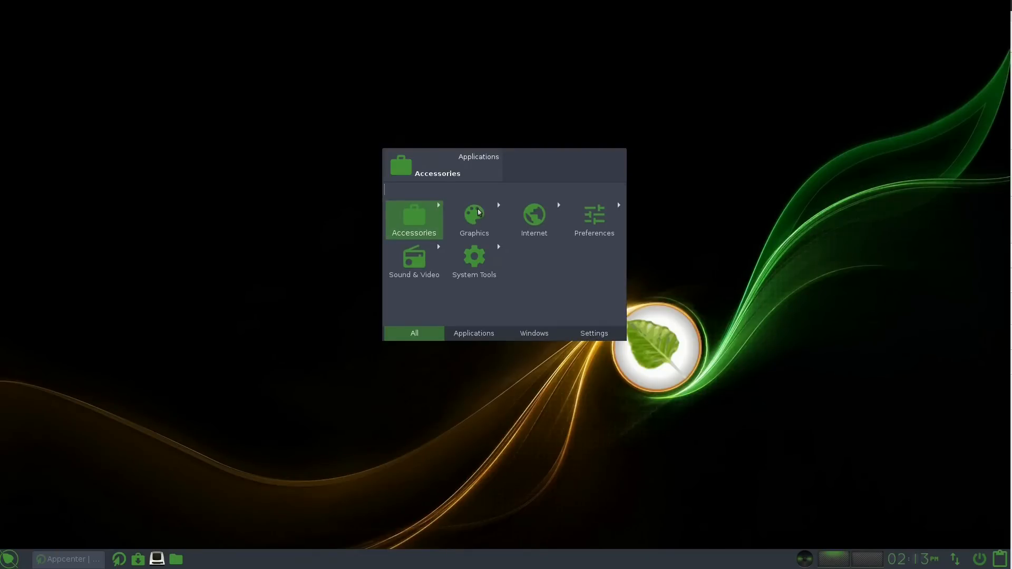
click(484, 213)
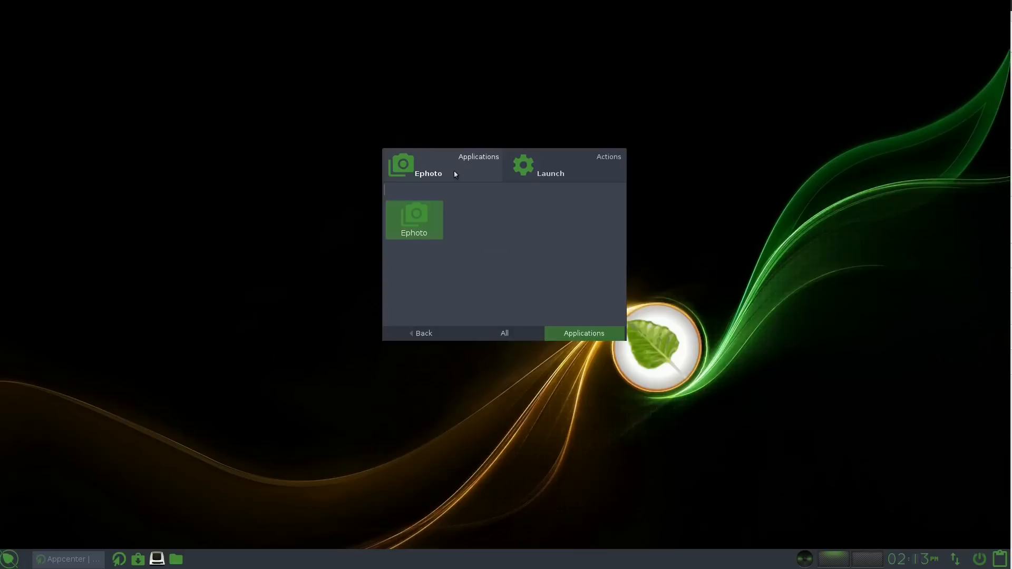
click(552, 169)
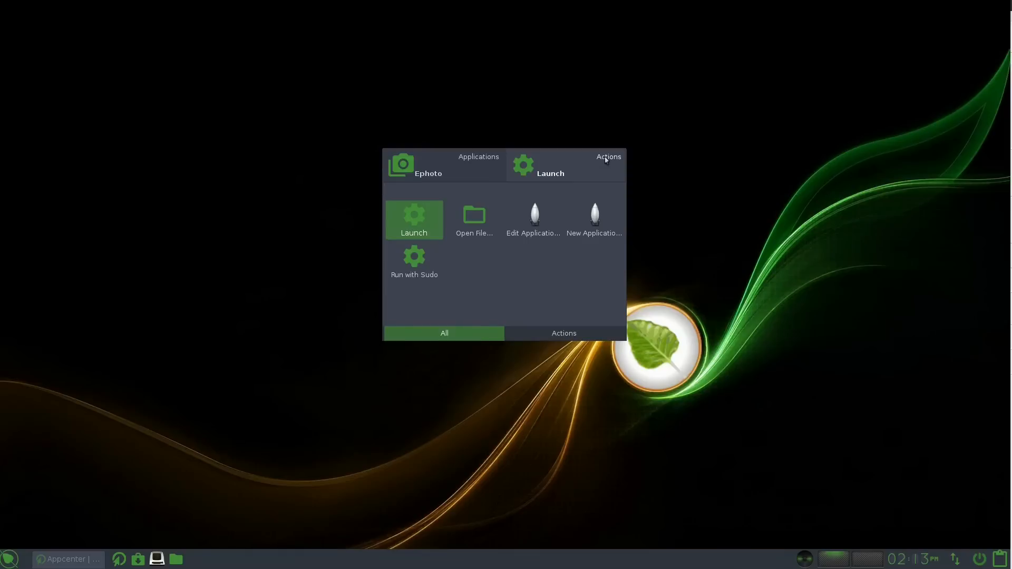
click(418, 158)
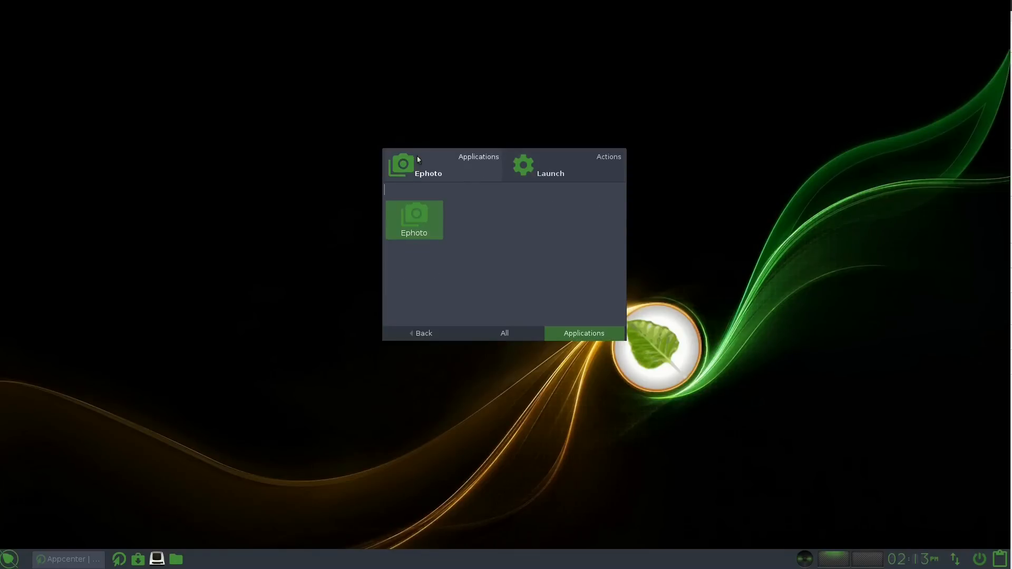
click(425, 335)
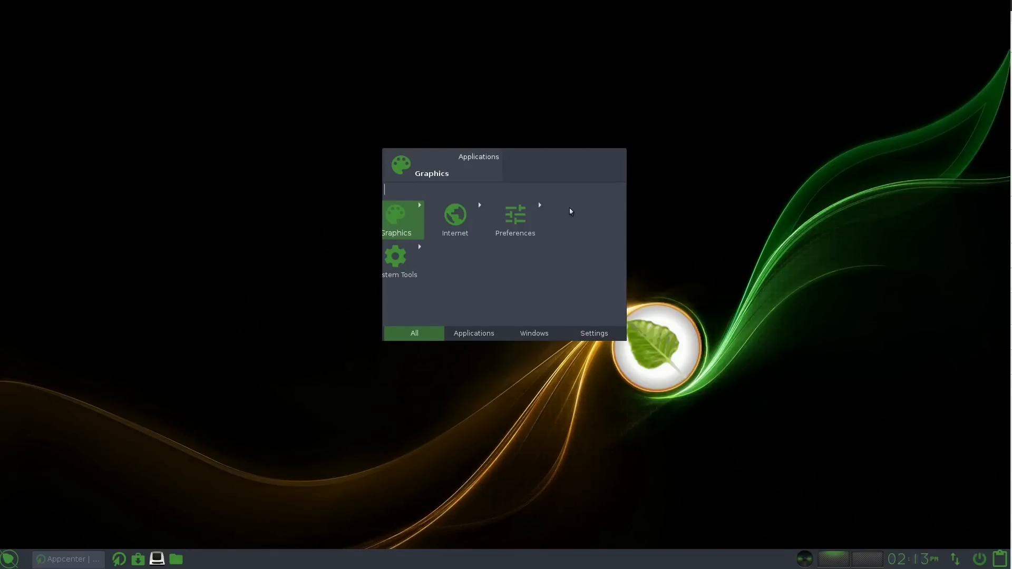
Step: Review the Quick Launcher's Applications, Windows and Settings listings, and dismiss the launcher
click(485, 336)
click(535, 334)
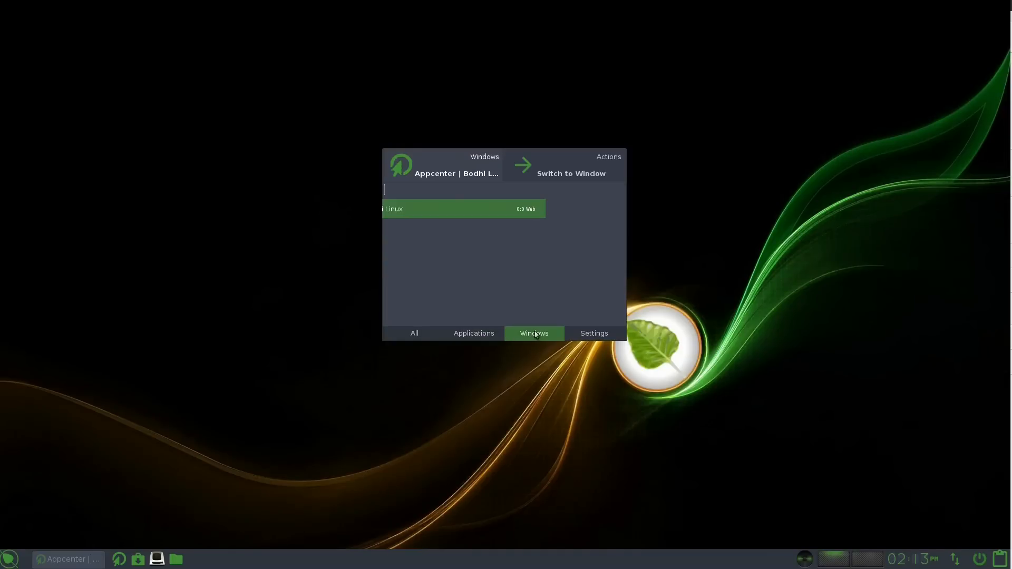
click(592, 335)
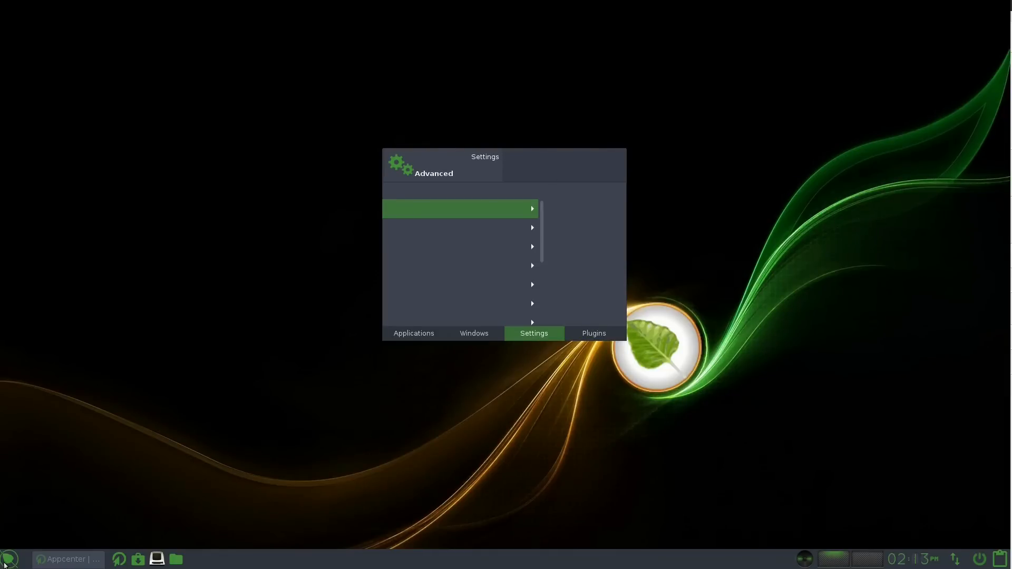
click(8, 559)
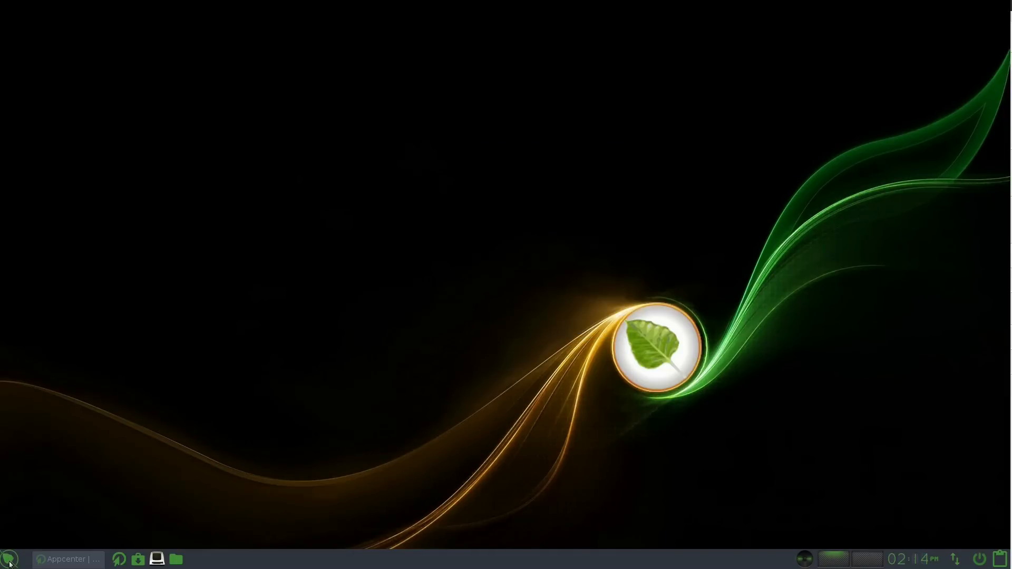
Step: View the About Bodhi Linux information in a maximized window and close it
click(9, 563)
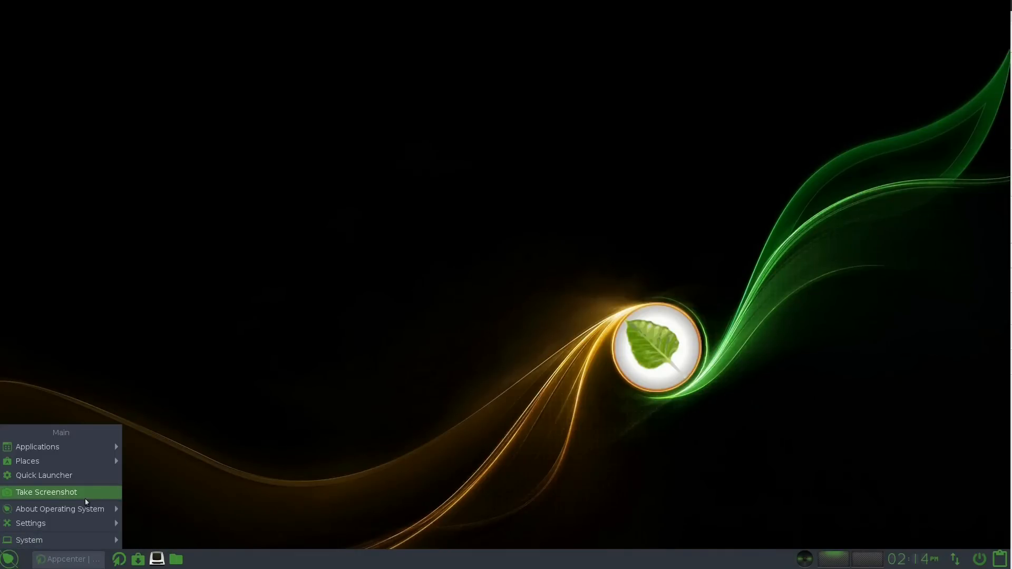
mouse_move(81, 509)
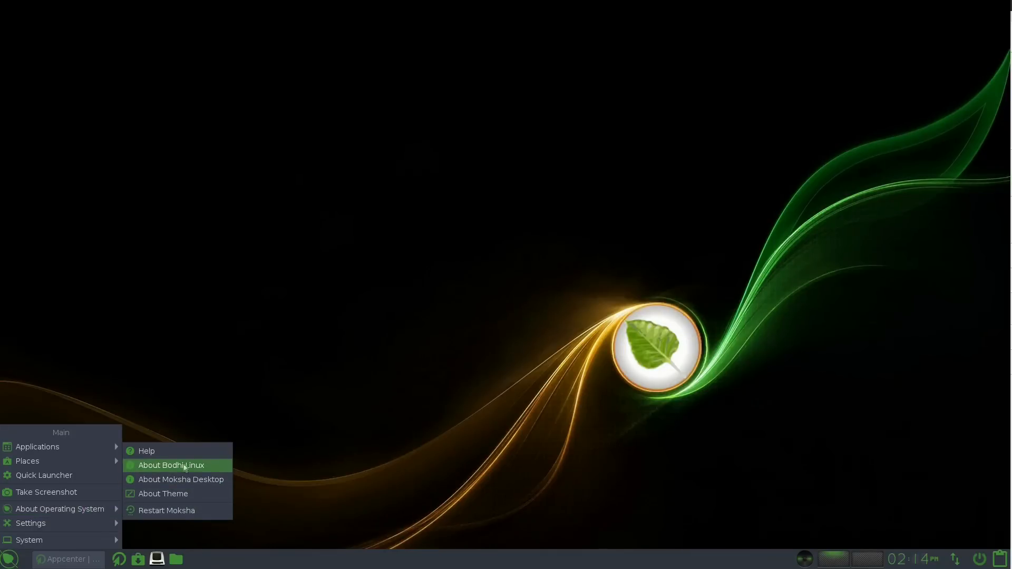
click(185, 467)
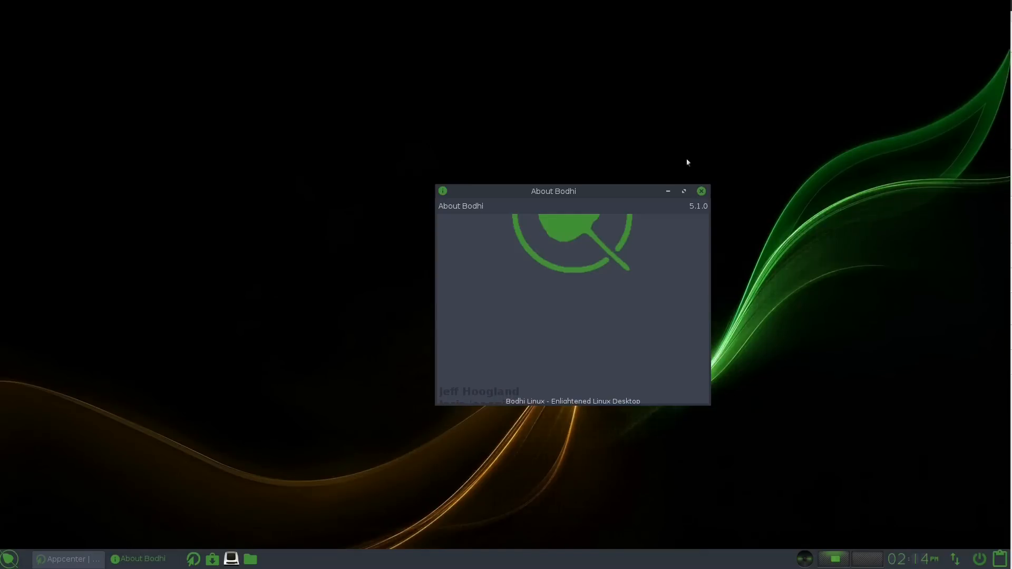
click(684, 192)
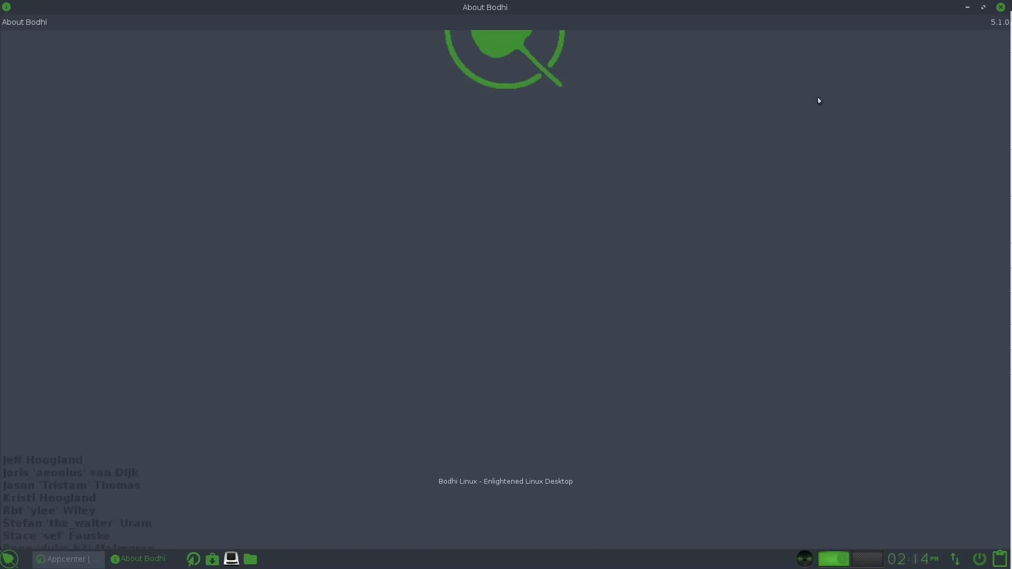
click(1000, 7)
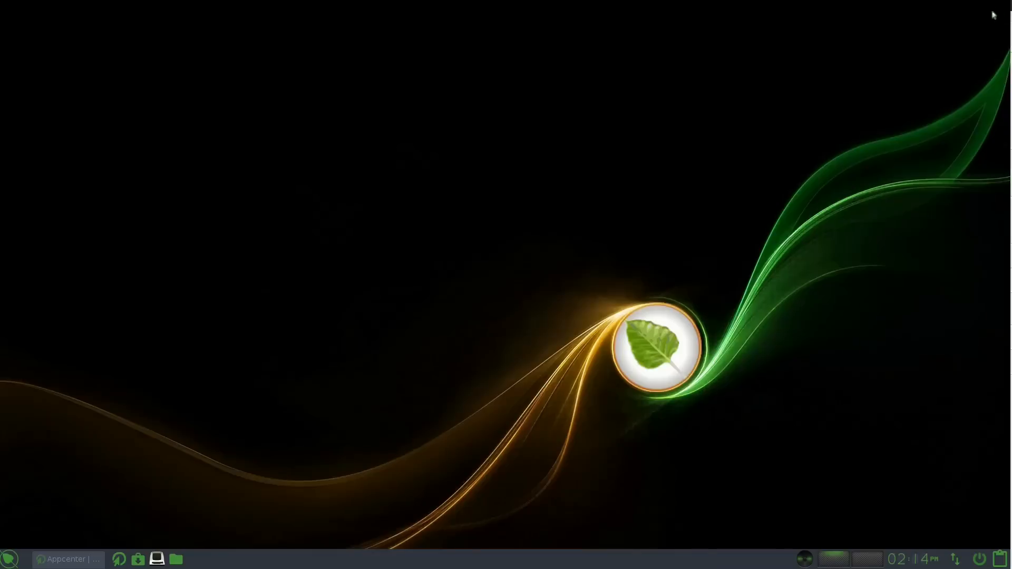
Step: View the About Moksha Desktop and About Theme information, closing each window after viewing it
click(10, 559)
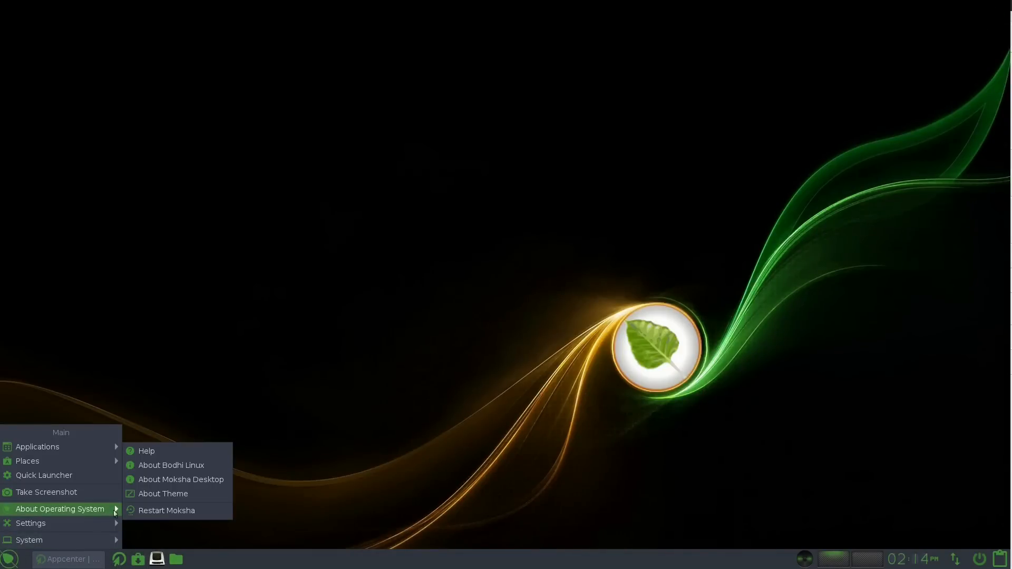
click(191, 481)
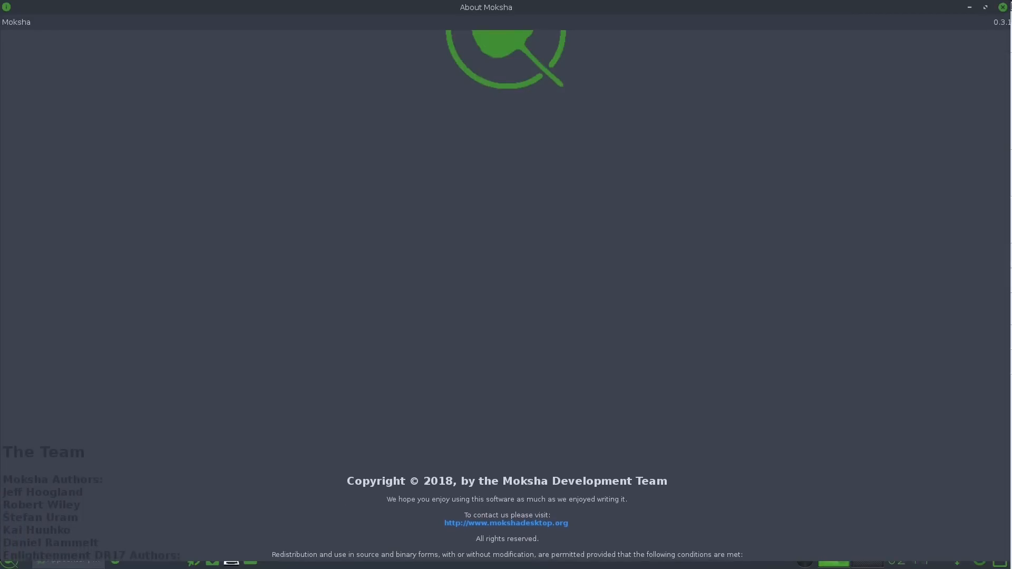
click(1002, 6)
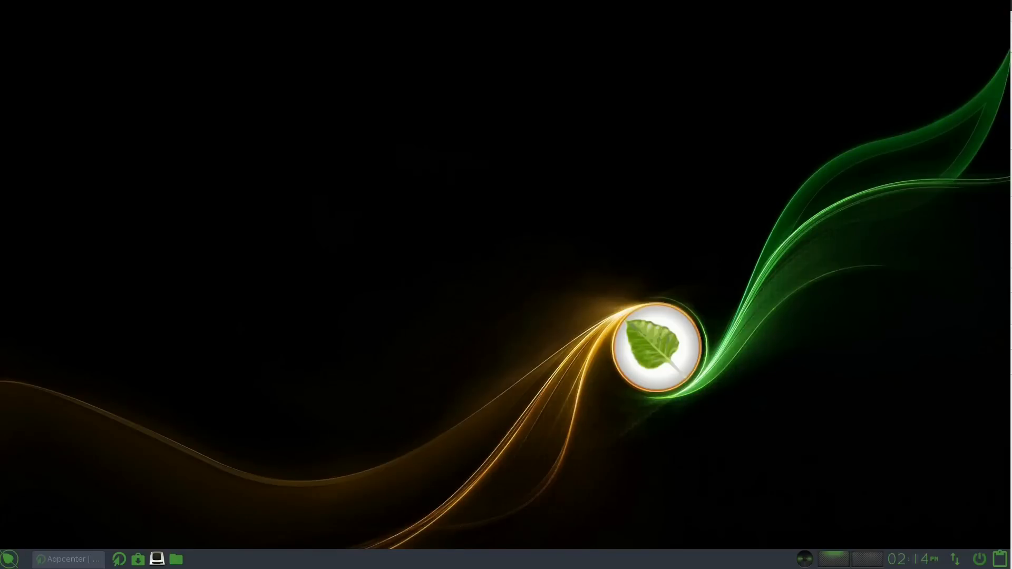
click(8, 559)
mouse_move(78, 512)
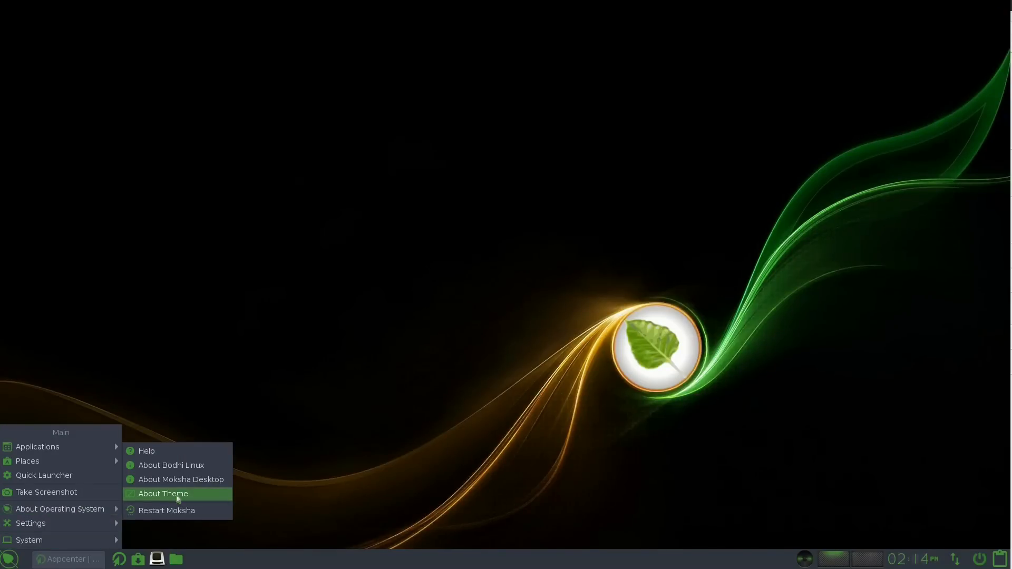
click(178, 498)
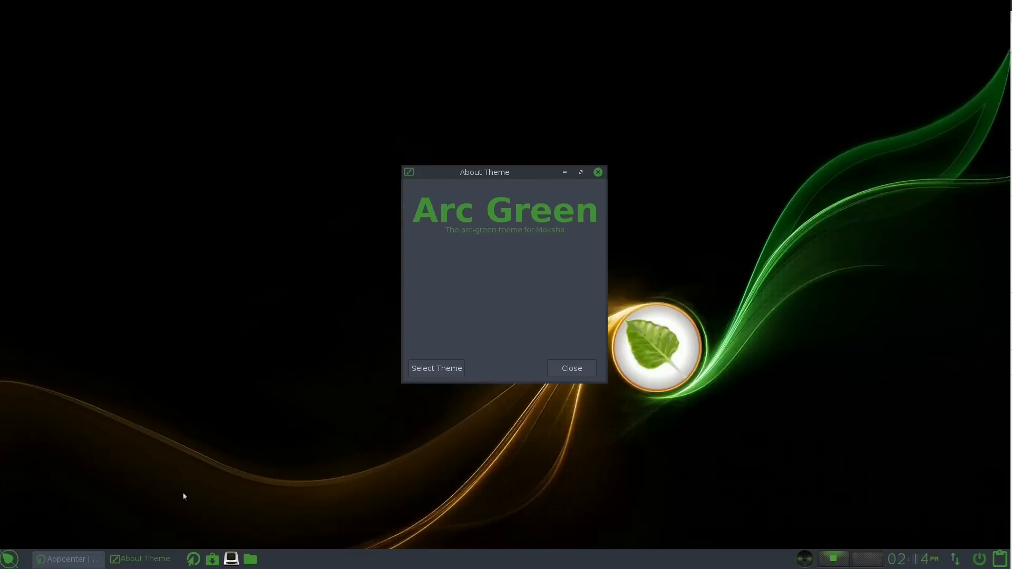
click(597, 173)
Step: Restart the Moksha desktop using the About Operating System options
click(9, 559)
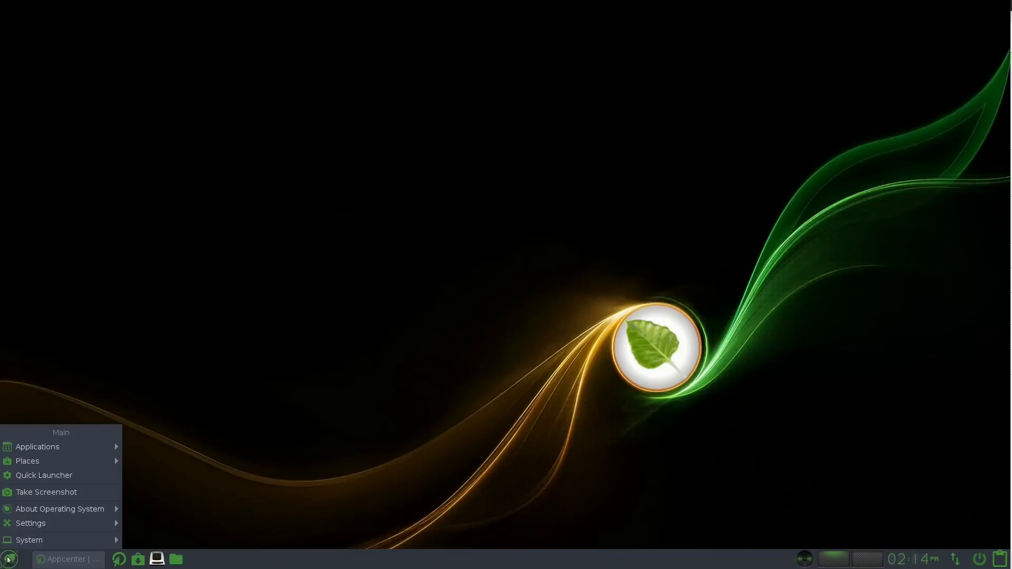
mouse_move(73, 510)
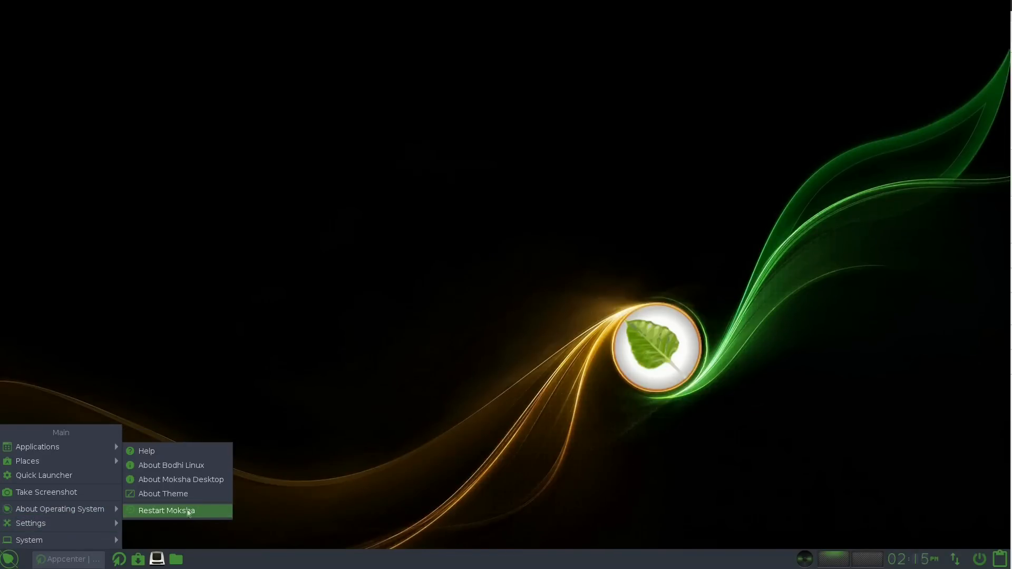
click(188, 511)
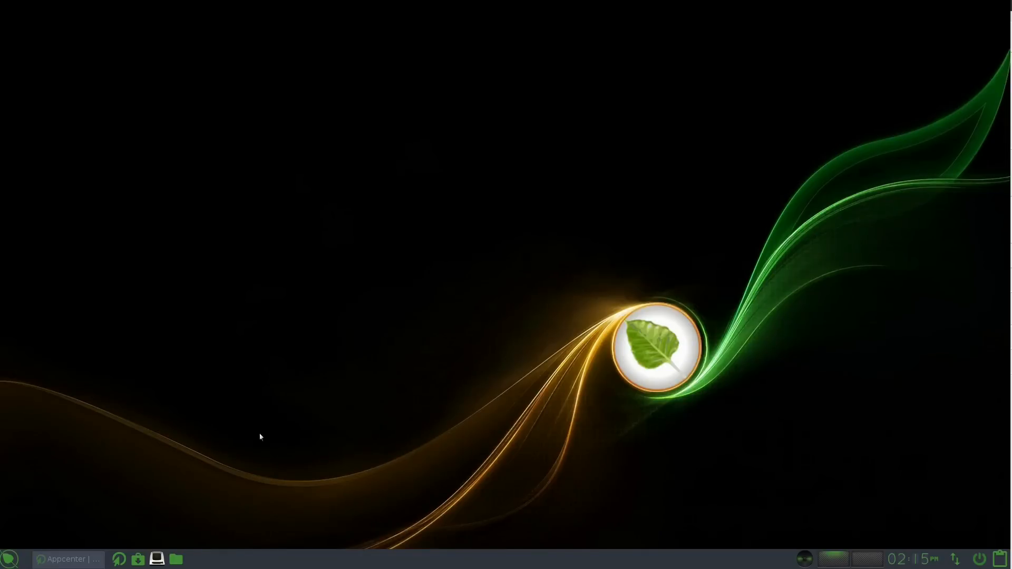
Step: Open the Settings Panel maximized and view its Wallpaper settings without changing them
click(5, 565)
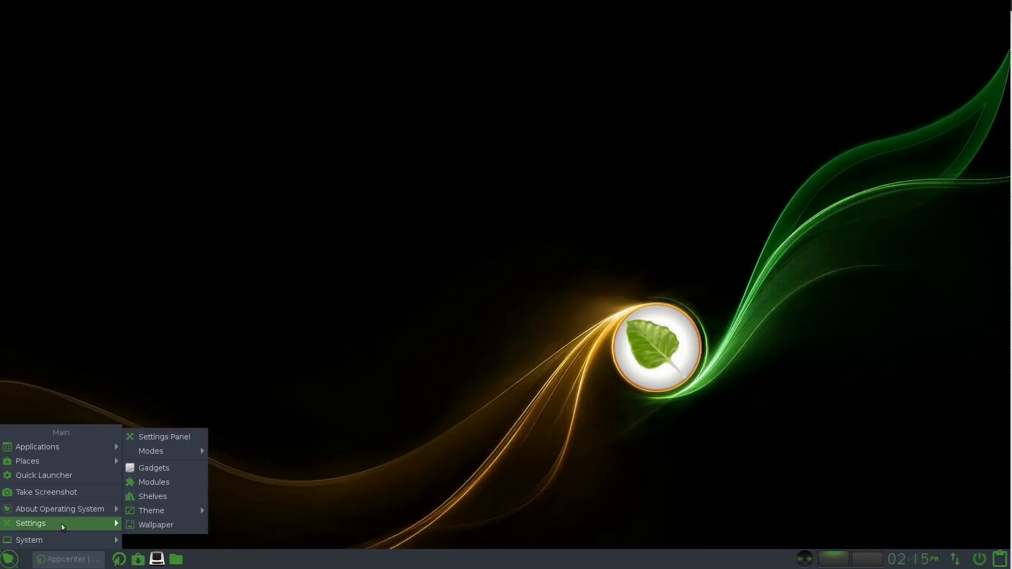
mouse_move(66, 511)
mouse_move(51, 528)
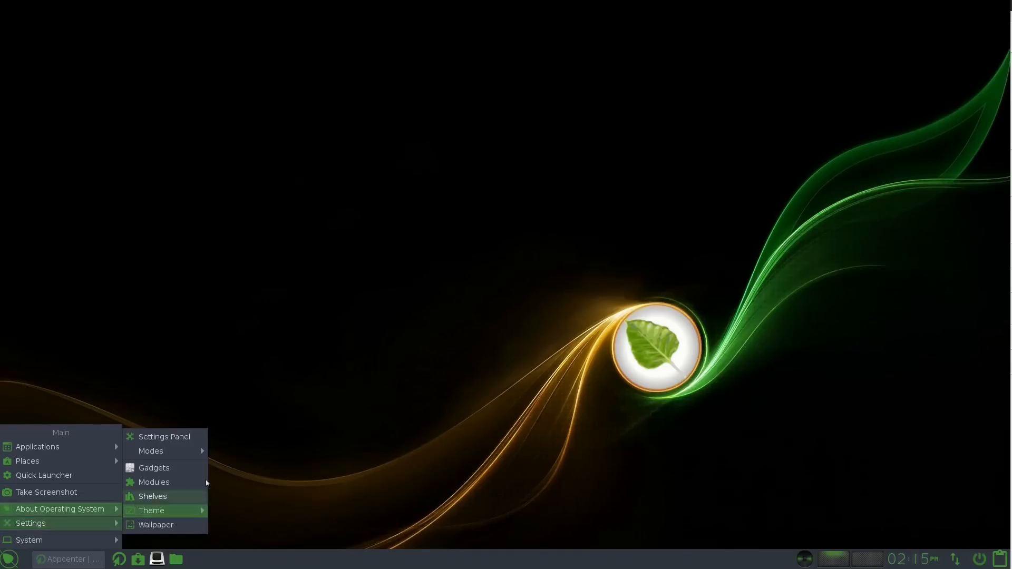
click(185, 437)
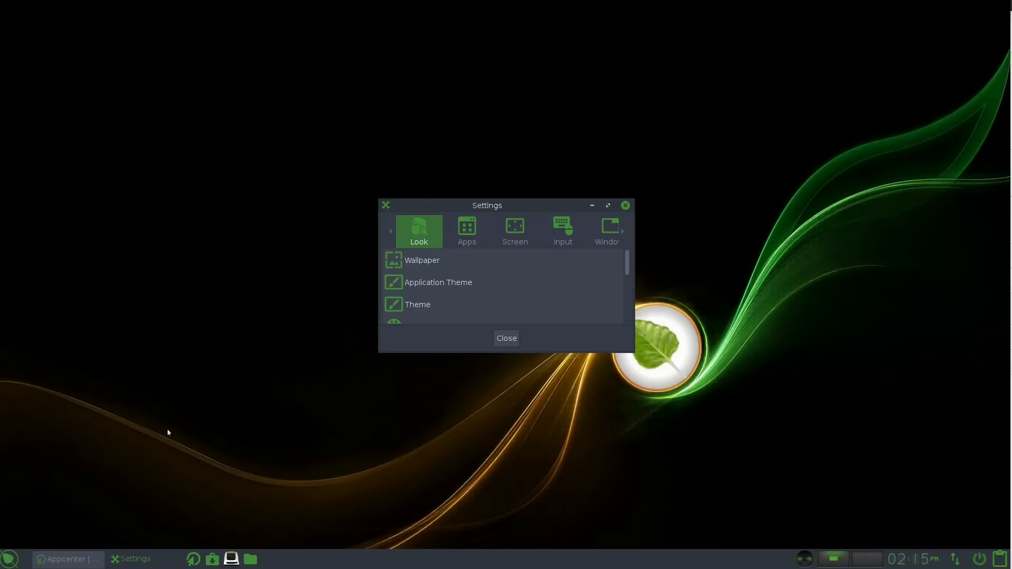
click(607, 205)
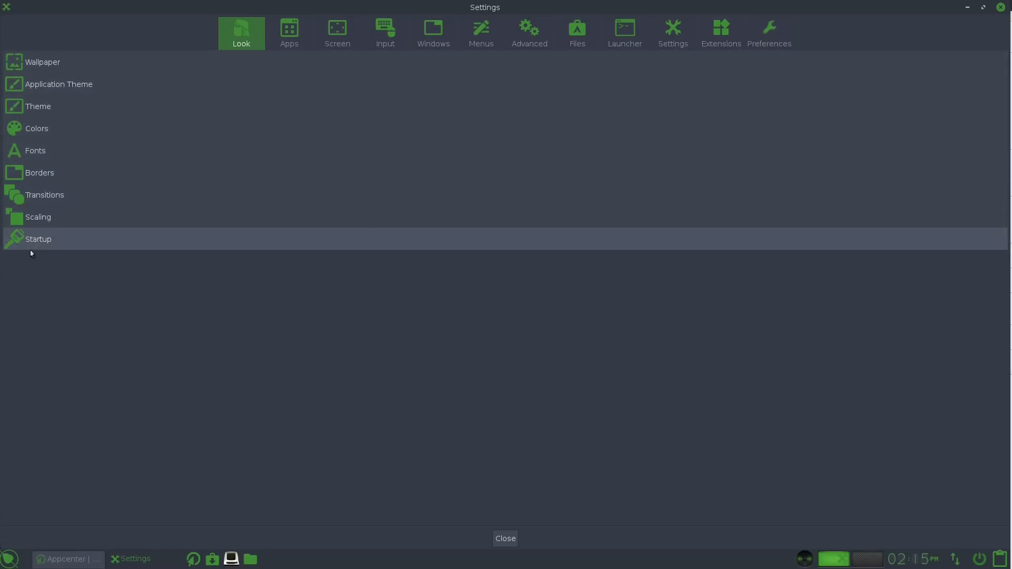
click(38, 61)
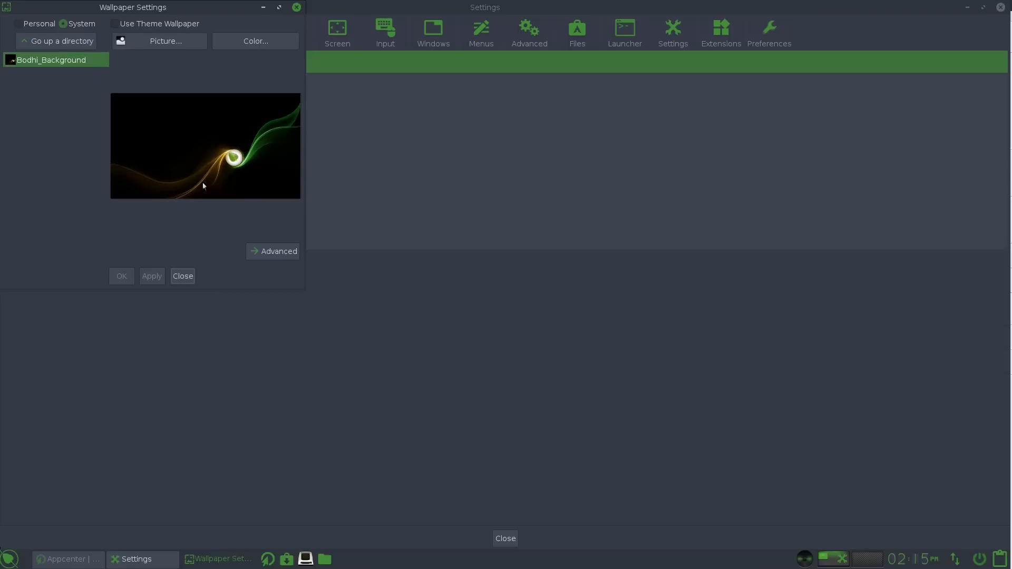
click(187, 277)
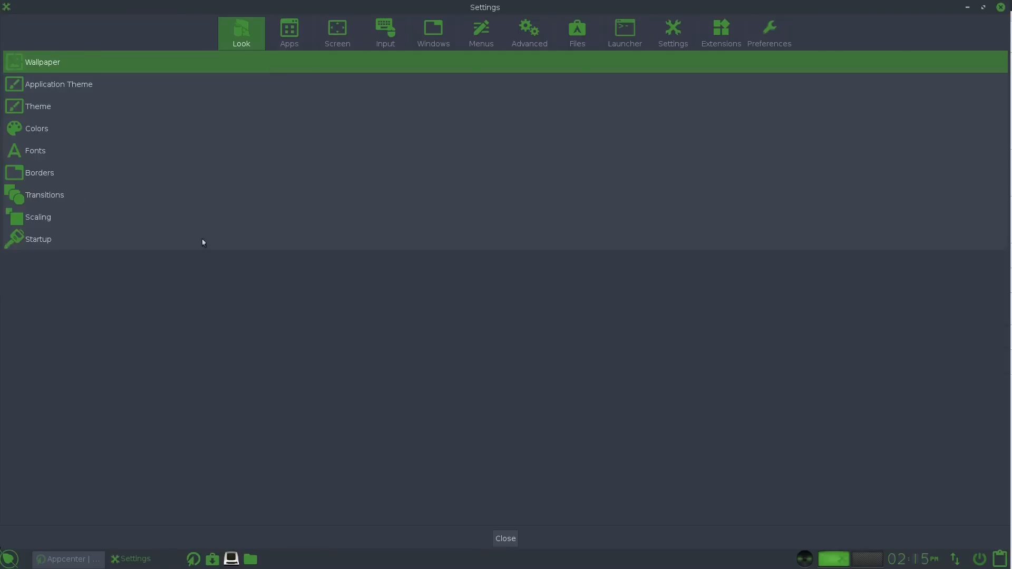
Step: View the available GTK themes in the Application Theme settings and close them without making changes
click(50, 84)
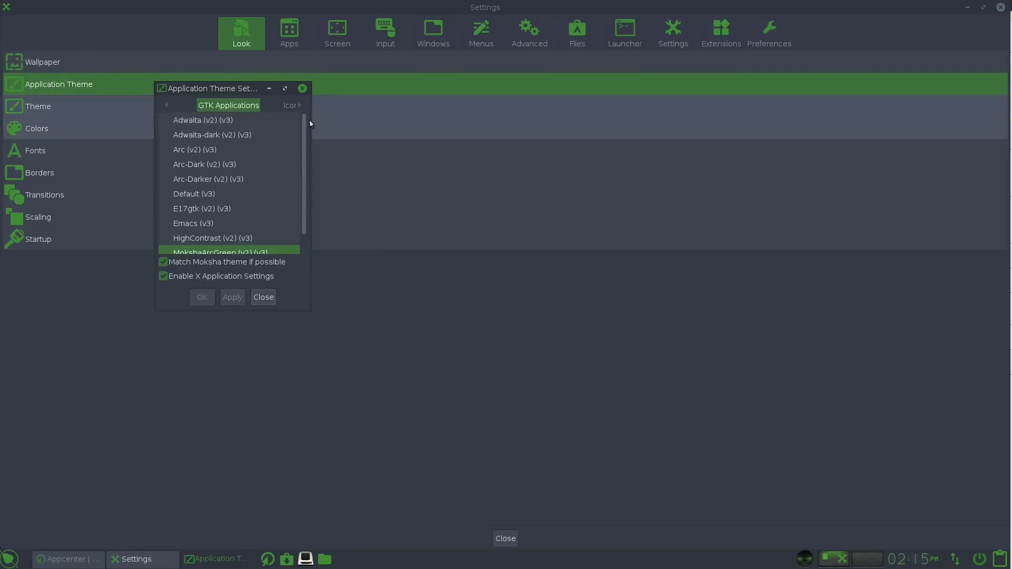
drag(304, 138, 304, 159)
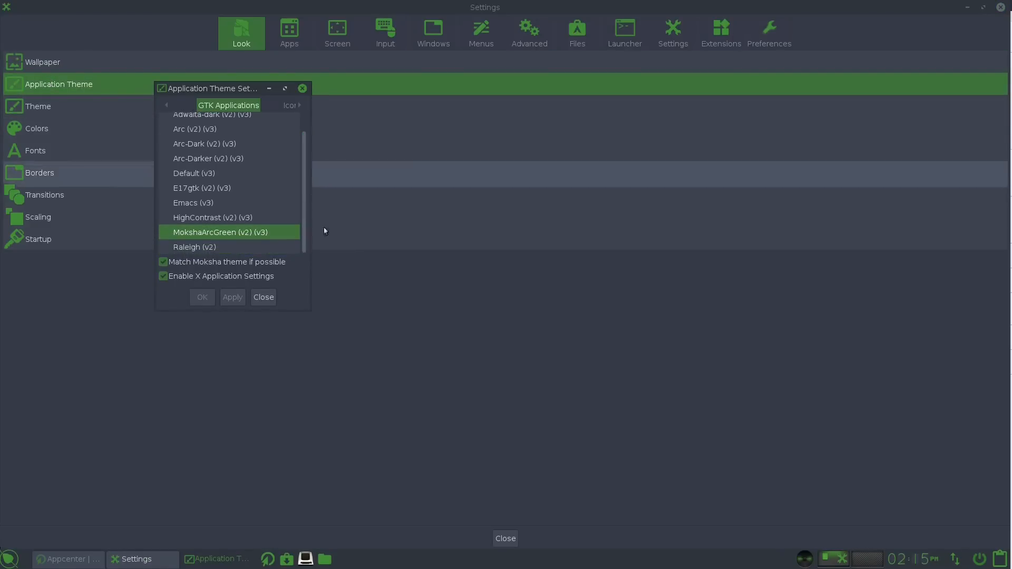
click(266, 301)
Step: View the Theme Selector and the Startup splash screen settings, closing each without making changes
click(41, 105)
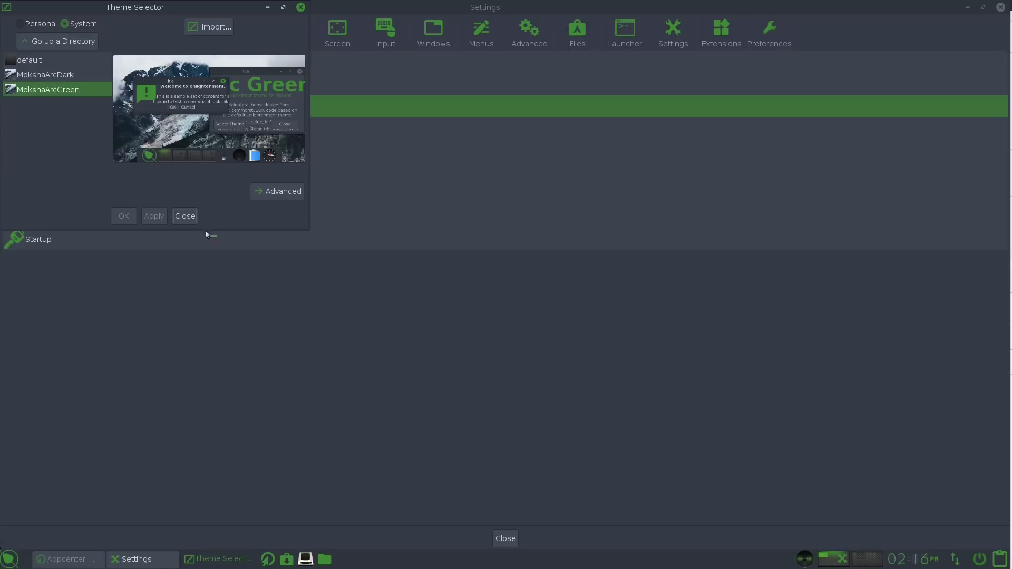
click(185, 215)
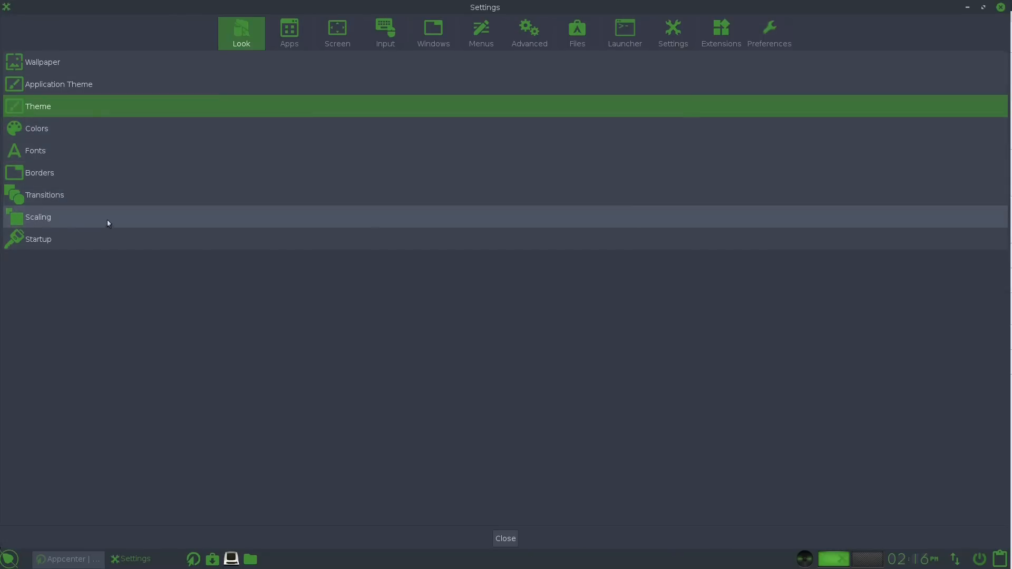
click(45, 243)
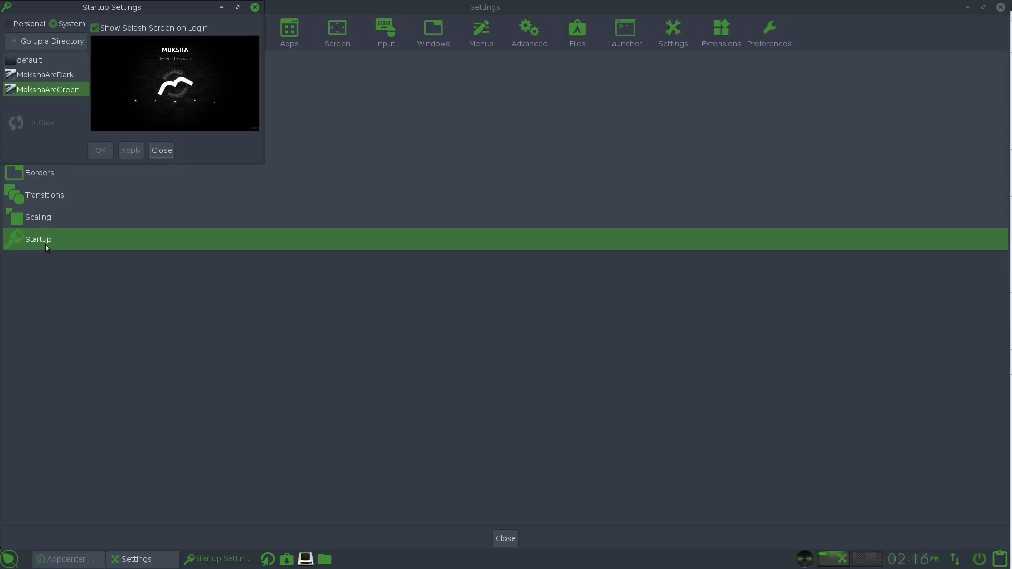
click(159, 151)
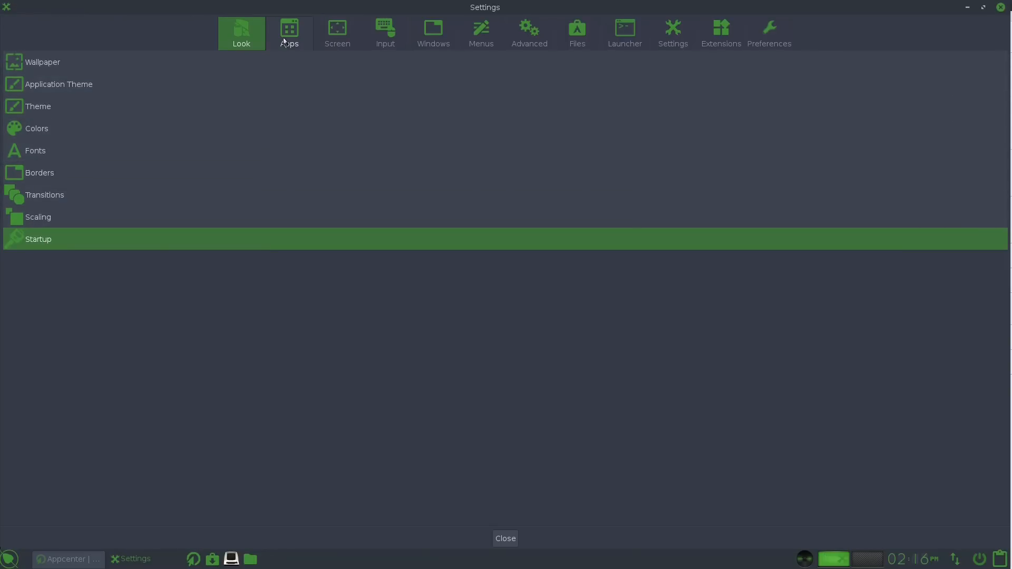
Step: Look through the settings listed in the Apps, Screen, Input and Windows categories
click(284, 41)
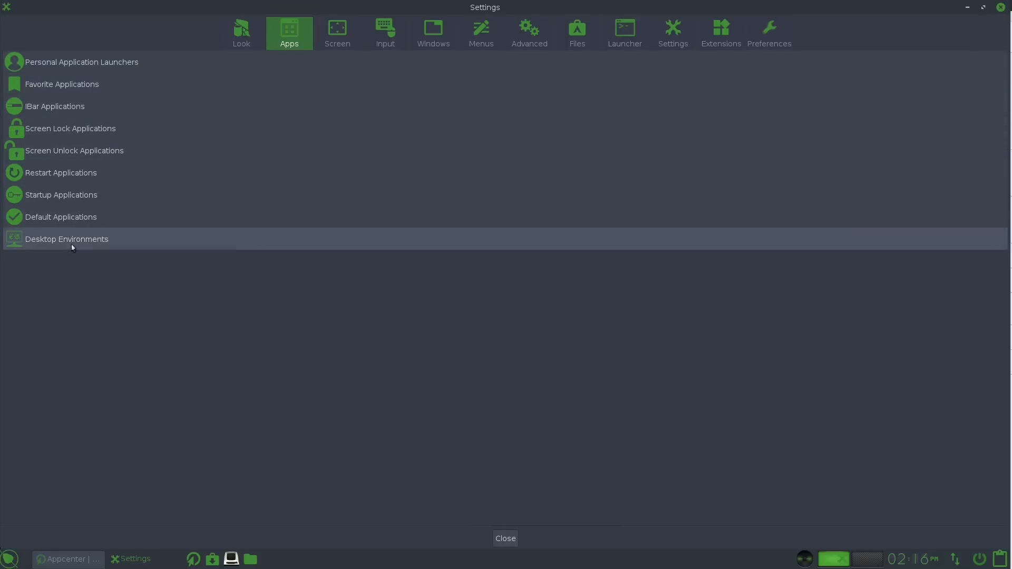
click(335, 33)
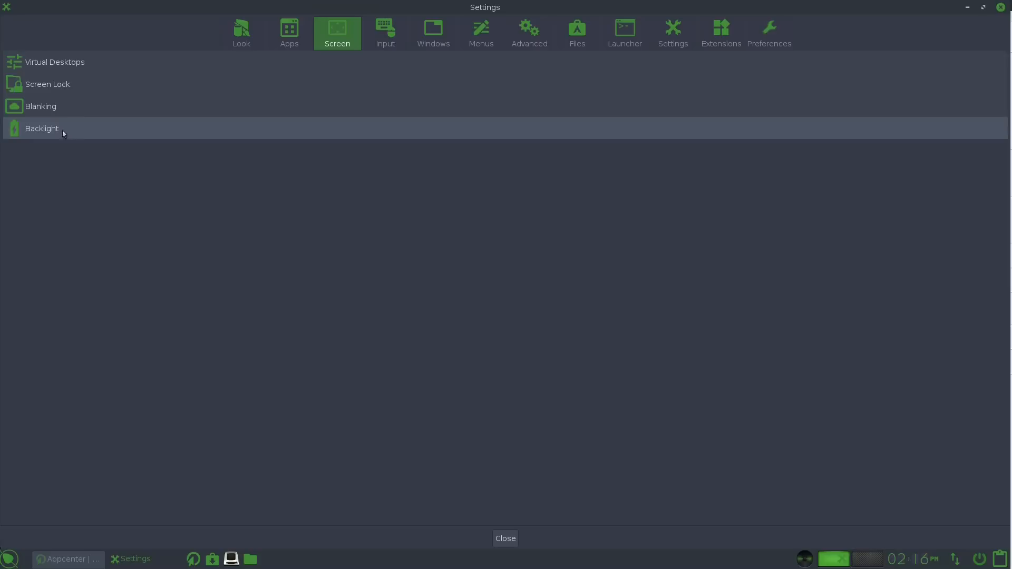
click(382, 34)
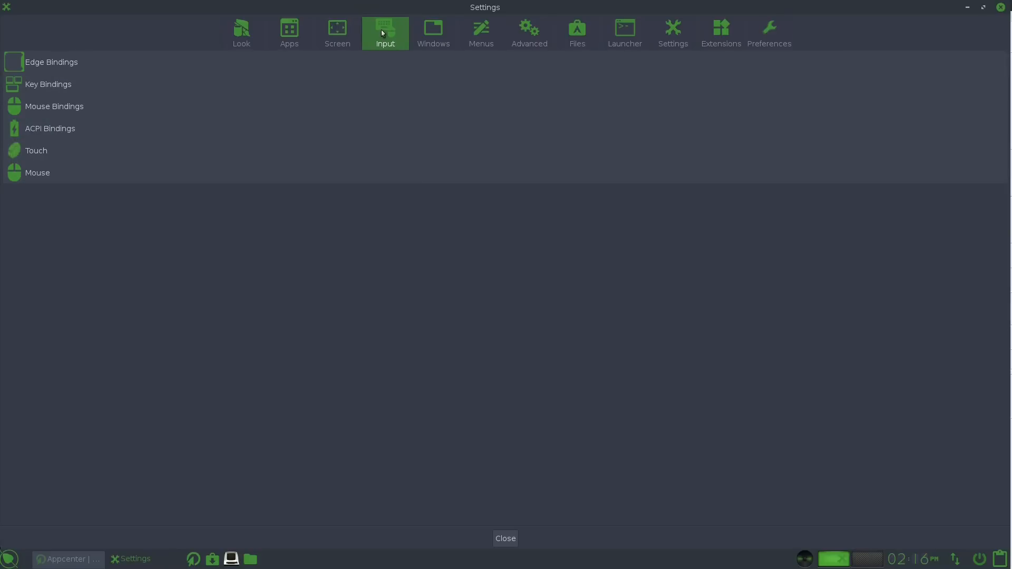
click(443, 32)
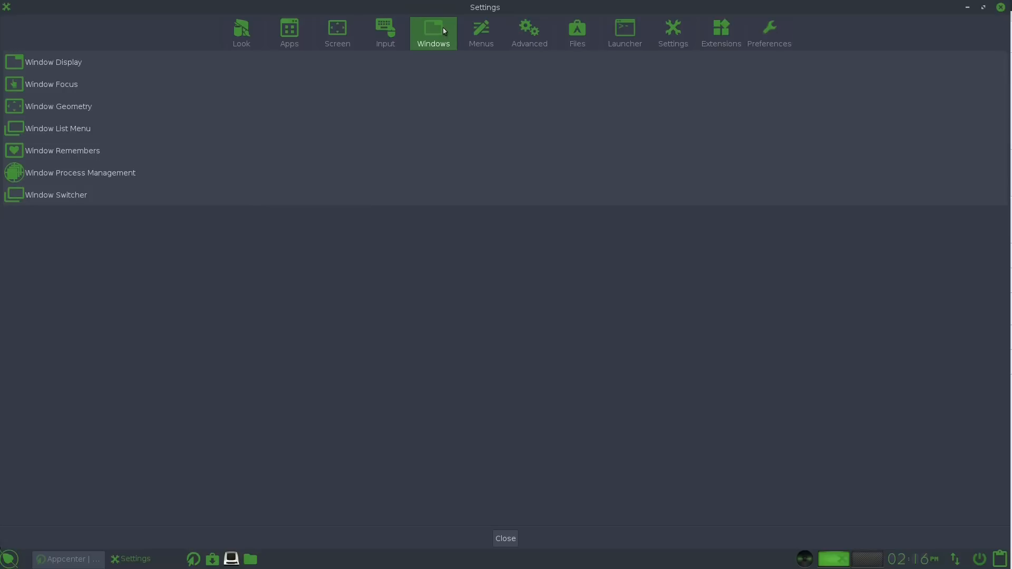
Step: View the Menus category and its Configuration Panel option, closing the dialog without making changes
click(480, 28)
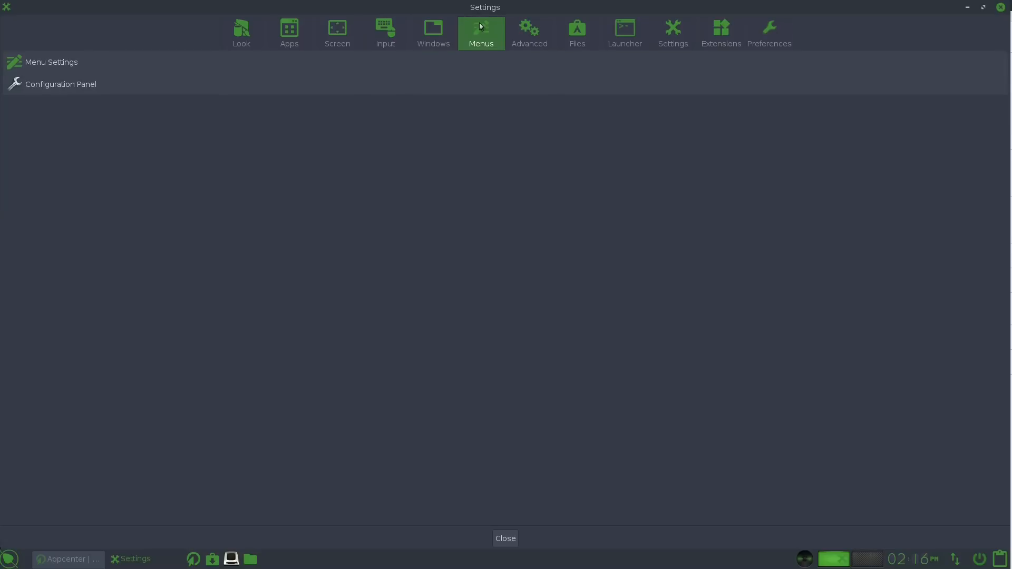
click(71, 88)
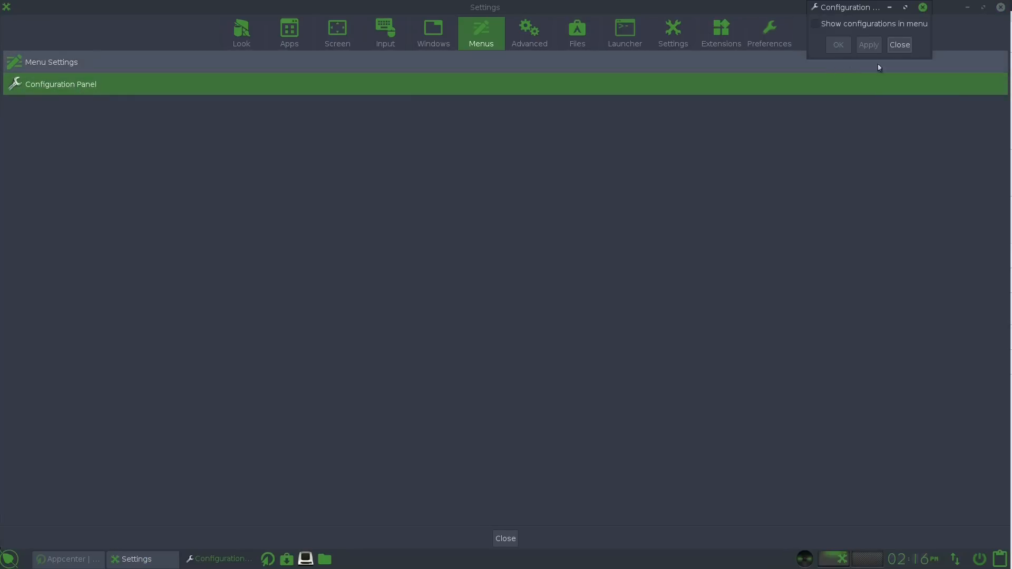
click(899, 45)
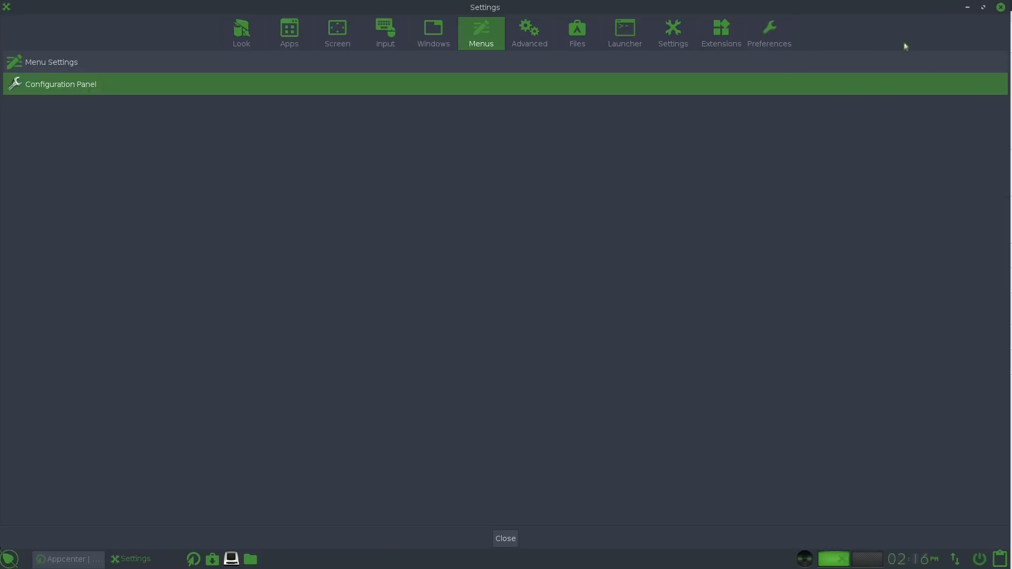
Step: View the Advanced category and its Performance settings, closing the dialog without making changes
click(527, 28)
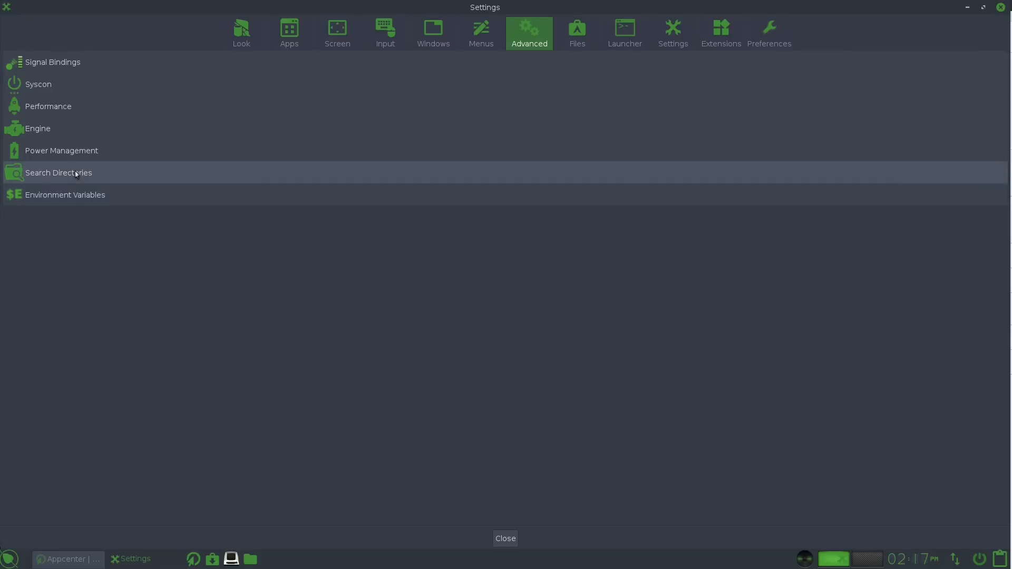
click(55, 109)
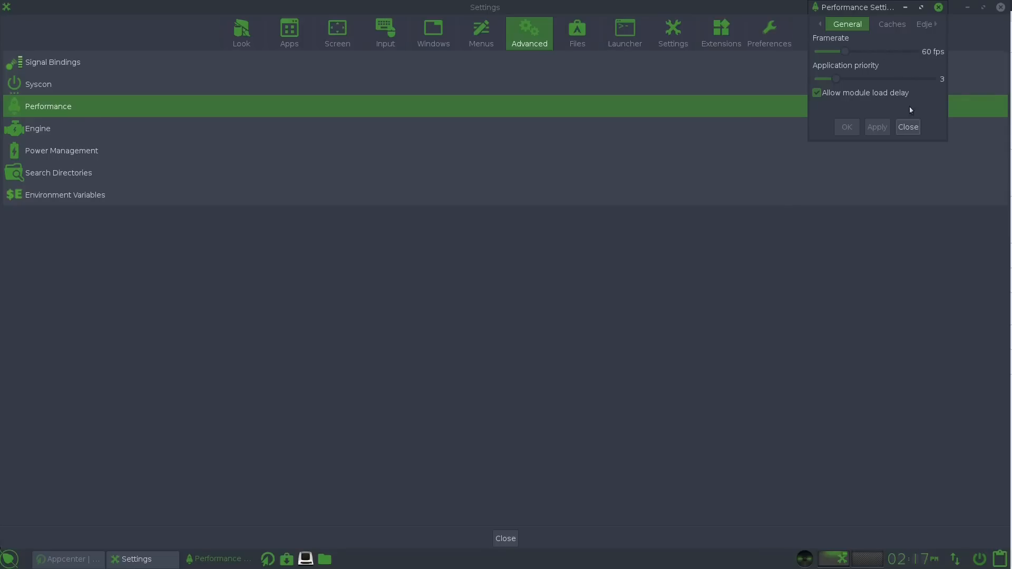
click(908, 127)
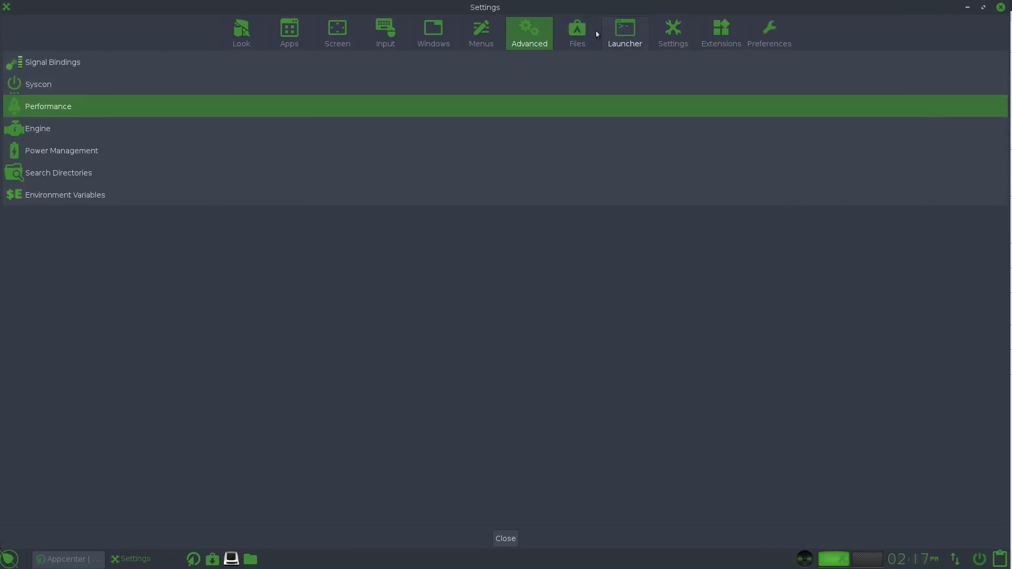
Step: Look through the settings listed in the Files, Launcher, Settings and Extensions categories
click(577, 35)
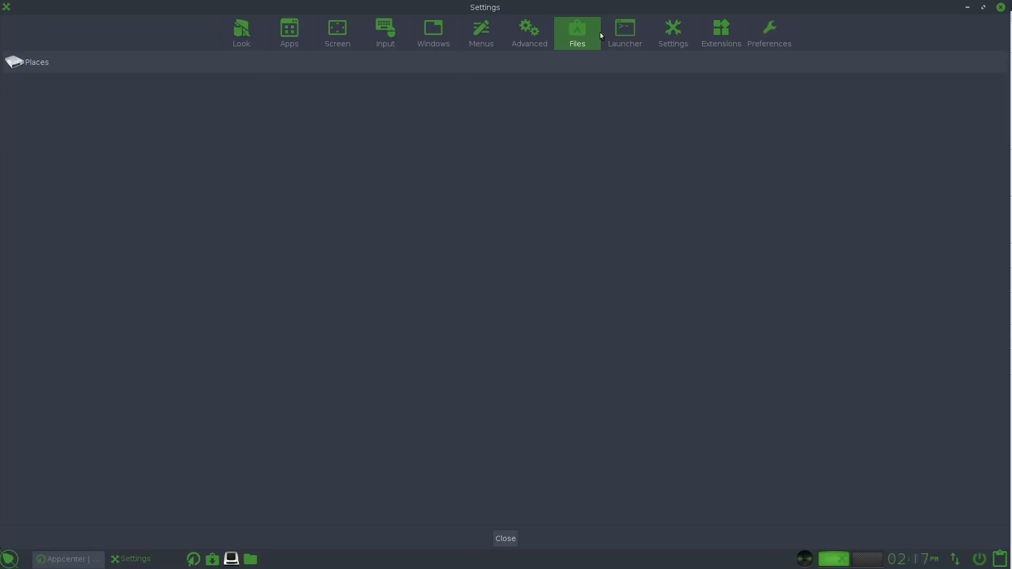
click(635, 34)
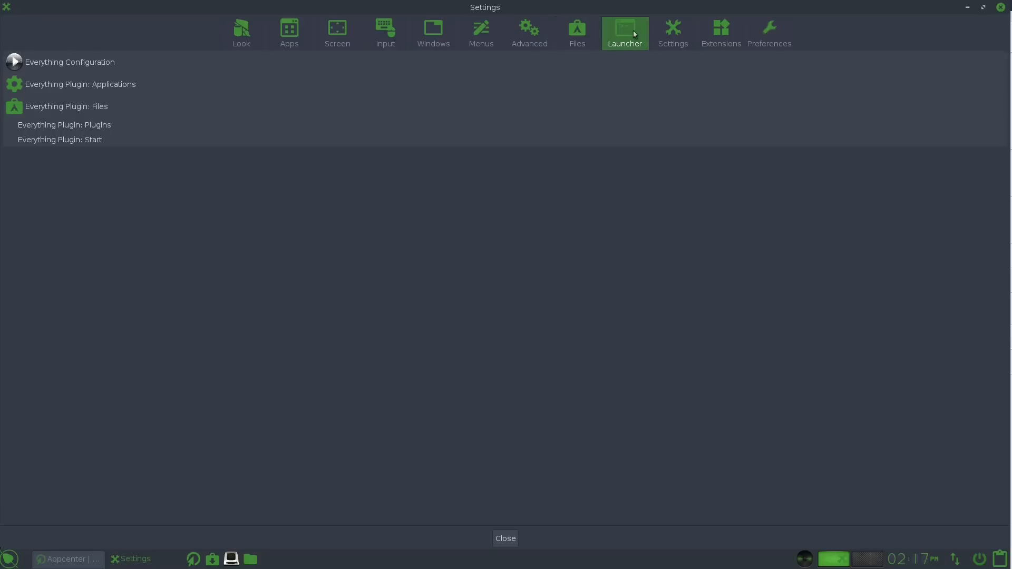
click(673, 30)
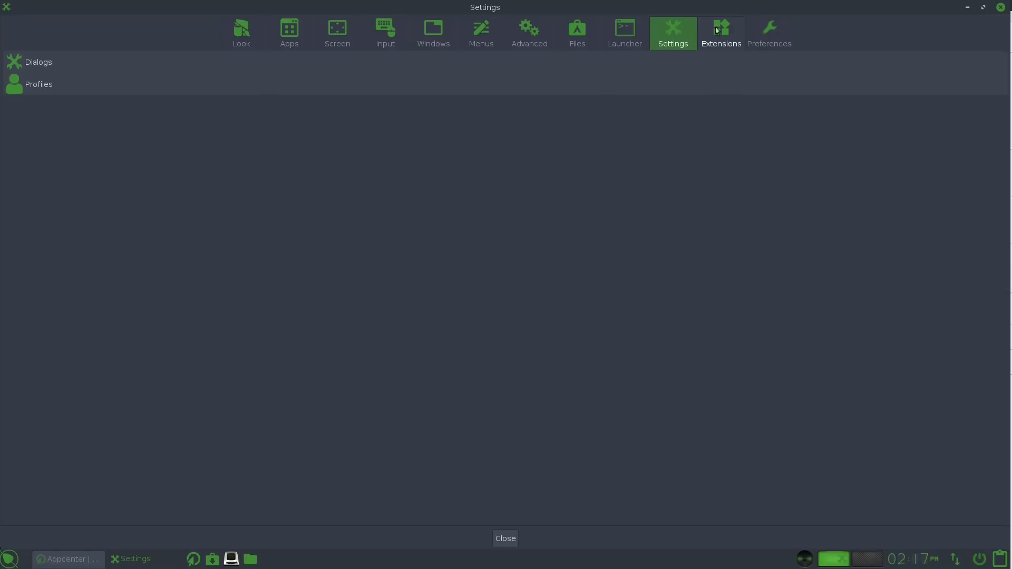
click(736, 31)
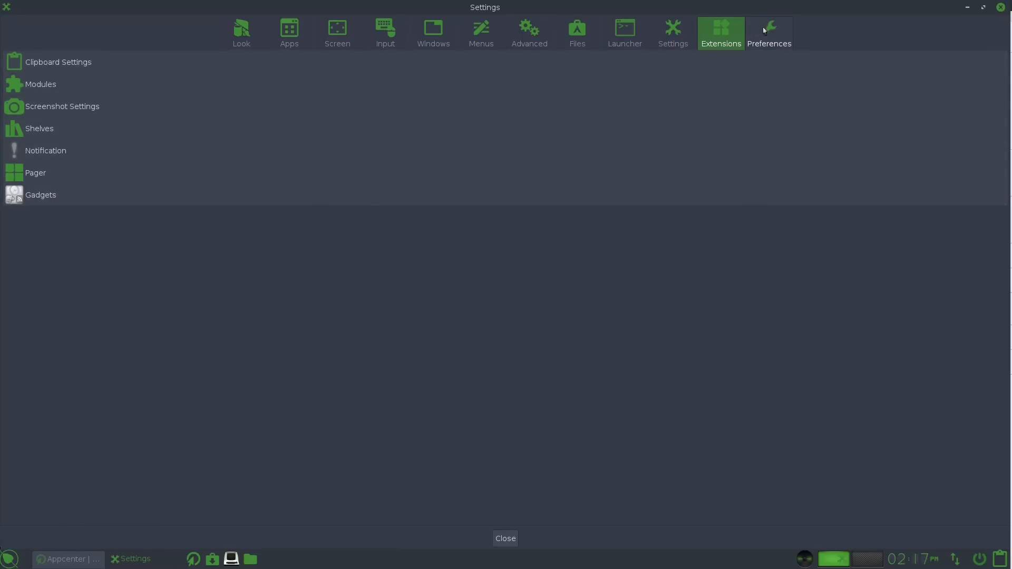
Step: View the ARandR screen layout editor from the Preferences category and close it
click(784, 32)
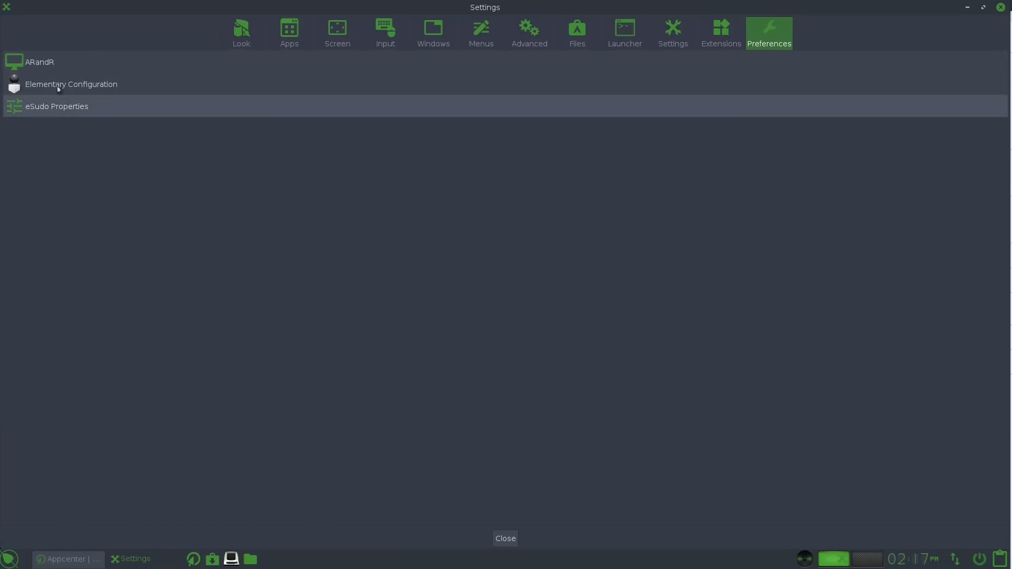
click(43, 66)
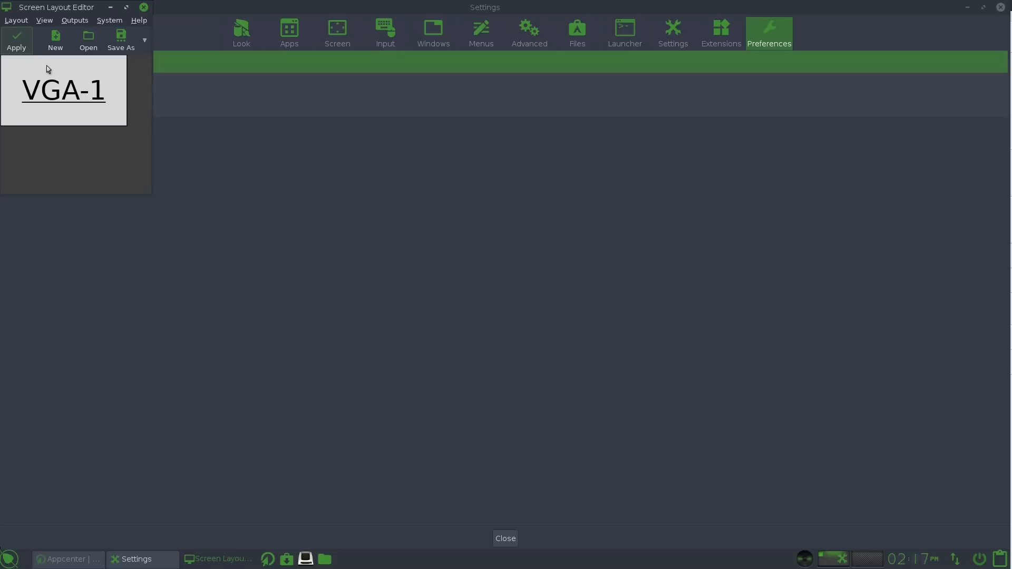
click(143, 8)
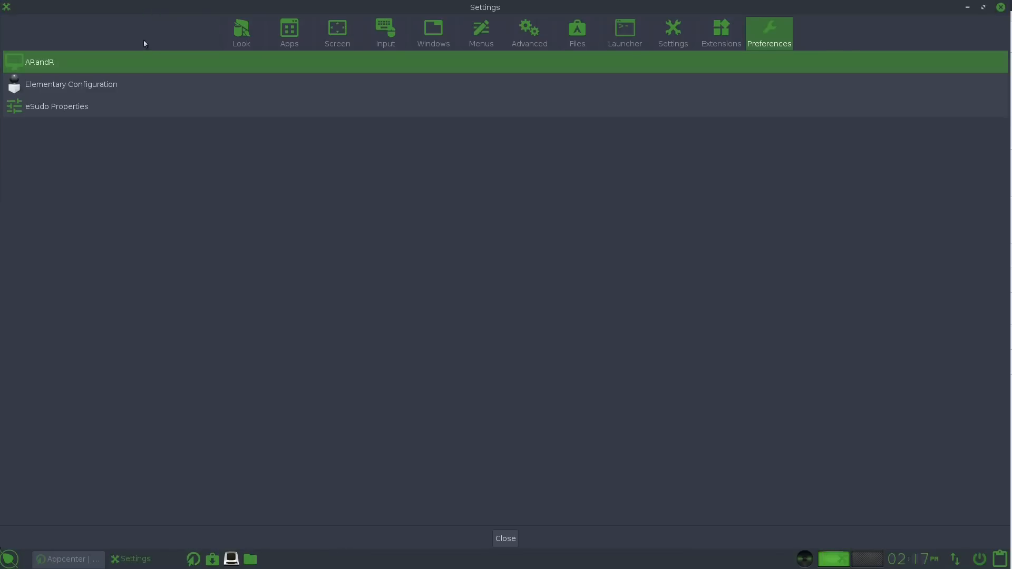
Step: Examine Elementary Configuration's pages from Sizing through Rendering in a maximized window, and close it and the Settings Panel
click(79, 88)
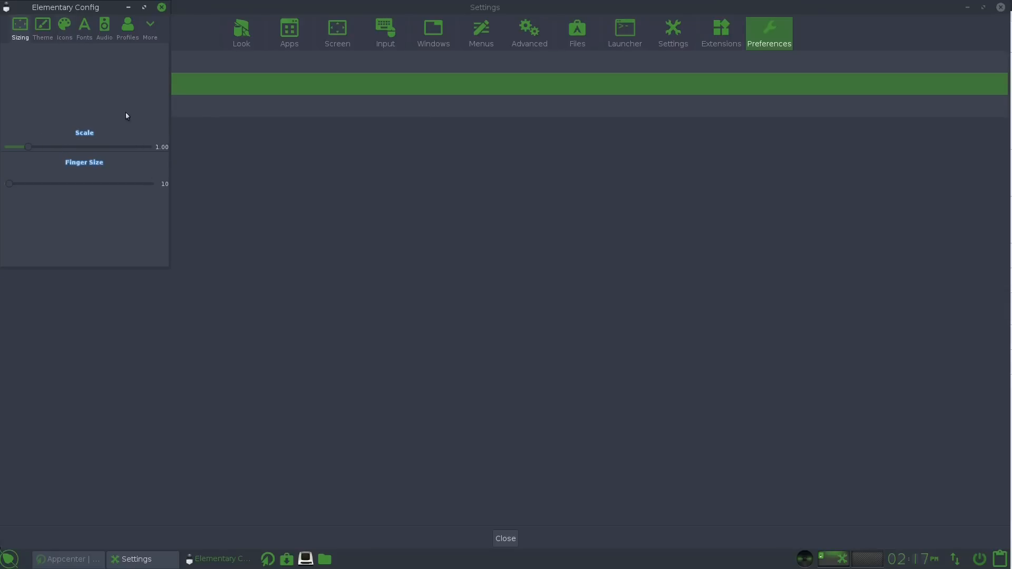
click(144, 7)
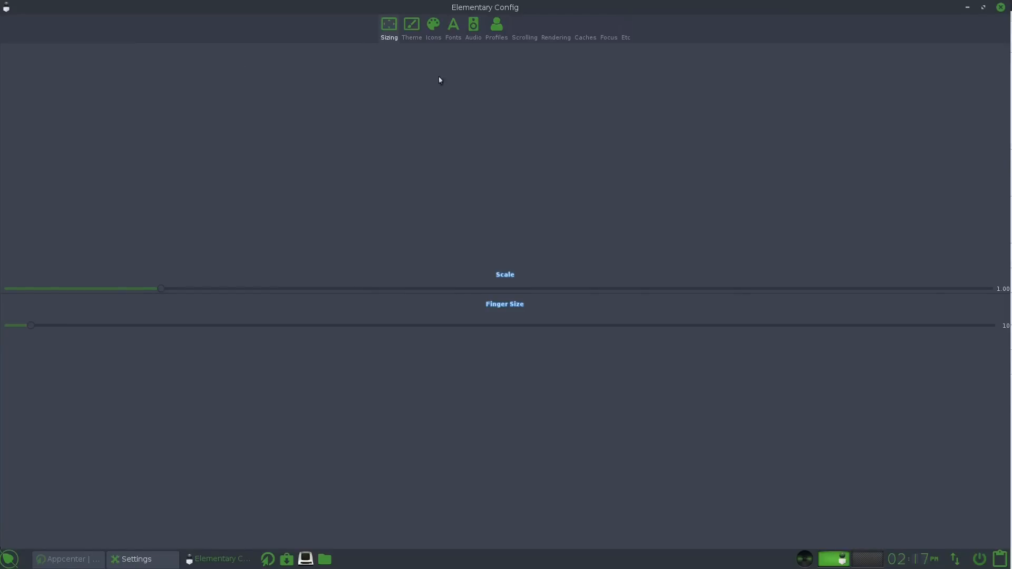
click(417, 29)
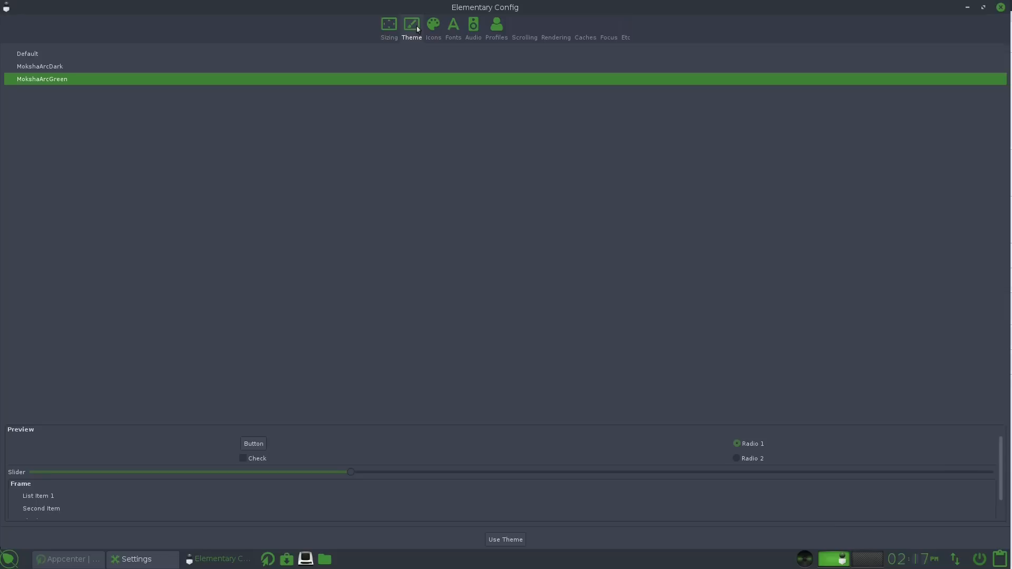
click(433, 27)
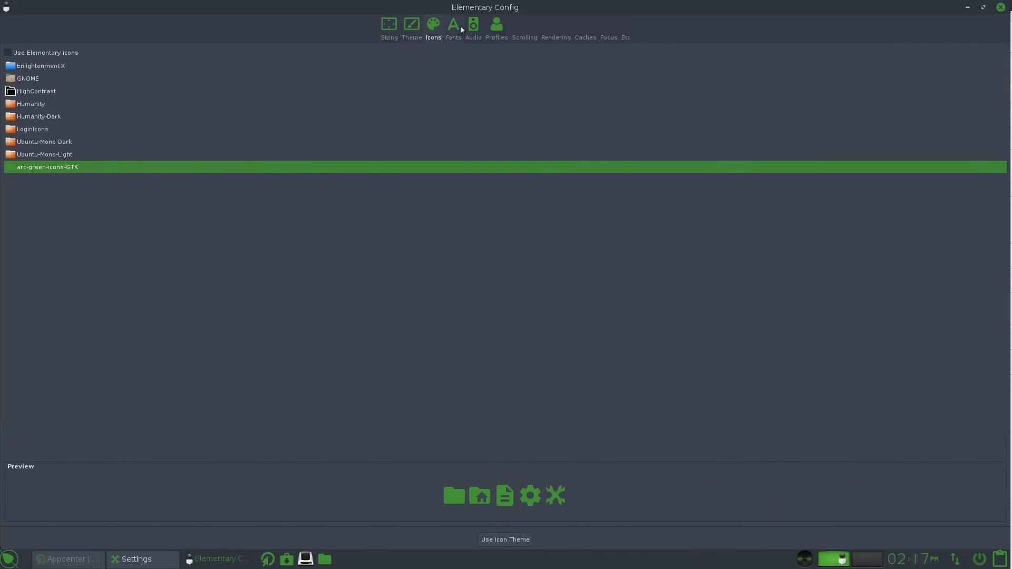
click(456, 28)
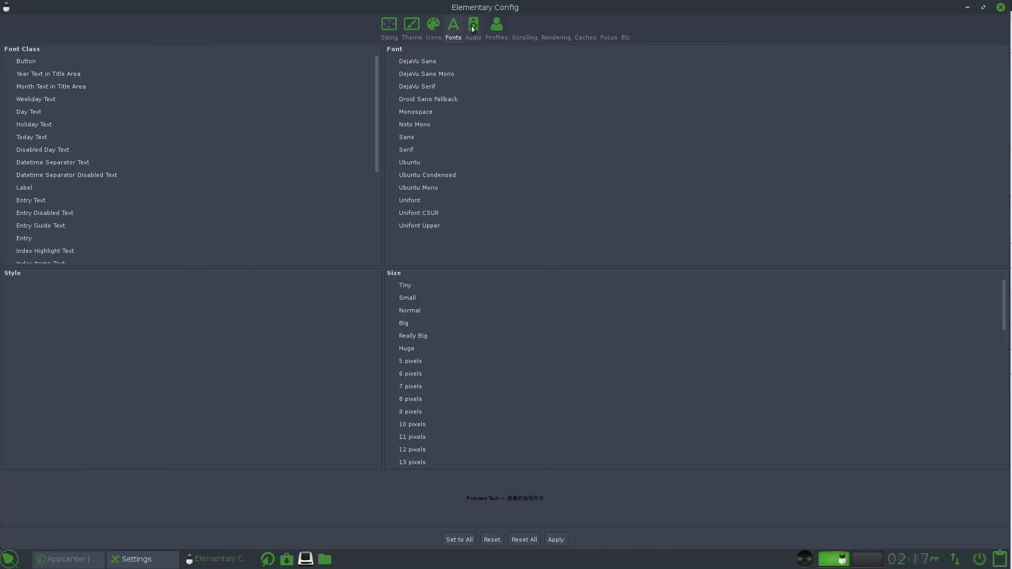
click(473, 29)
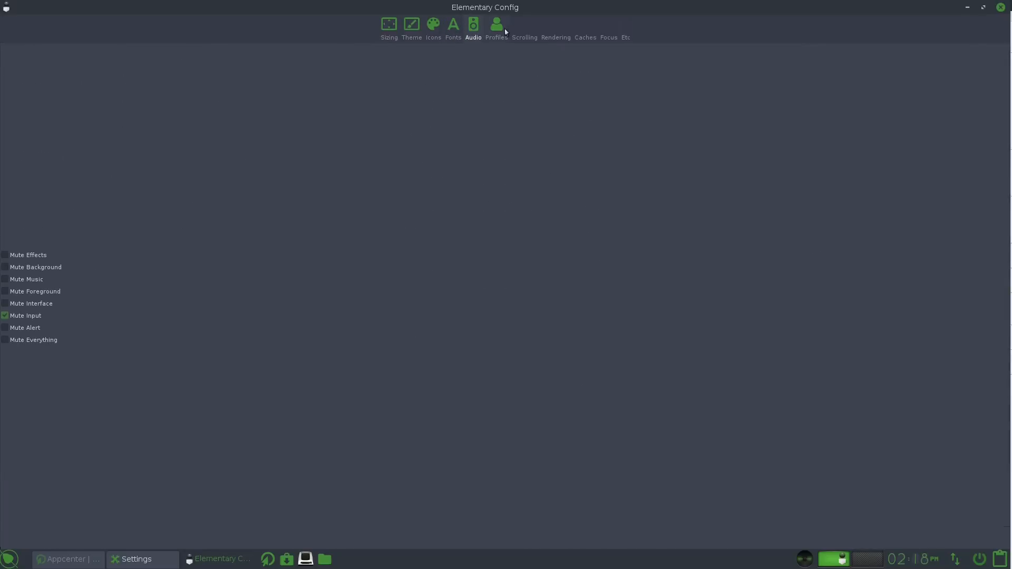
click(498, 30)
click(524, 32)
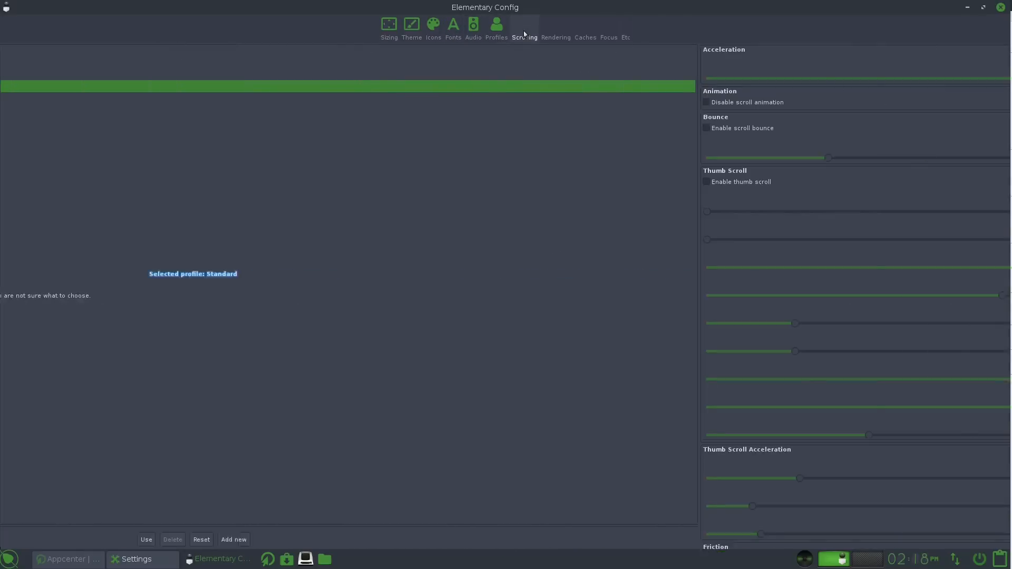
click(551, 27)
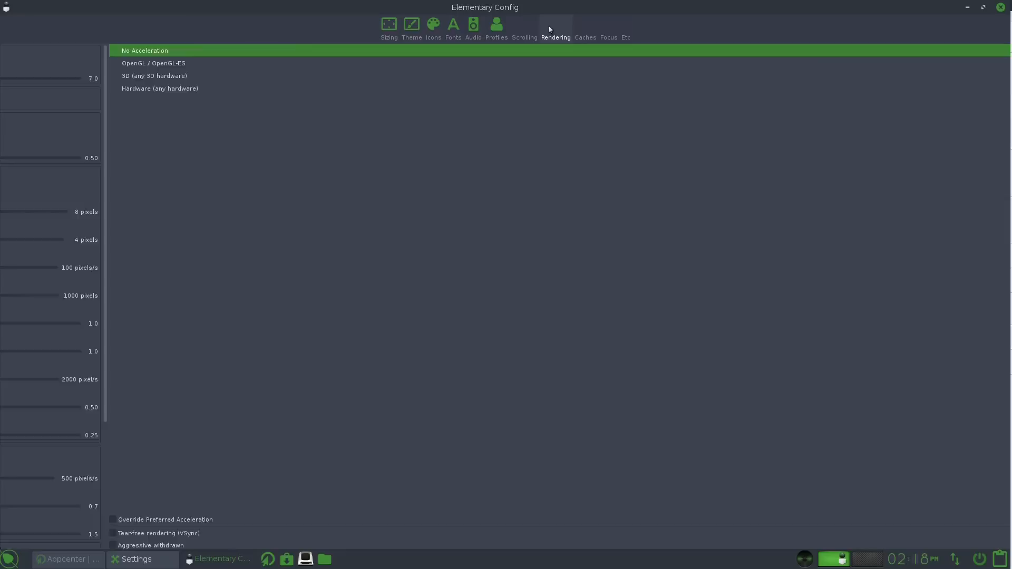
click(1001, 8)
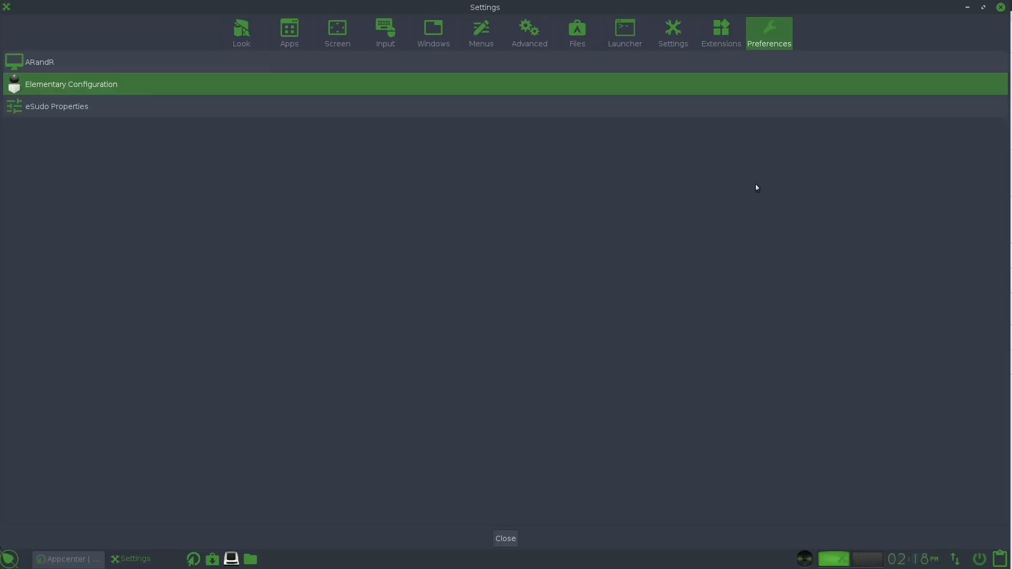
click(1000, 7)
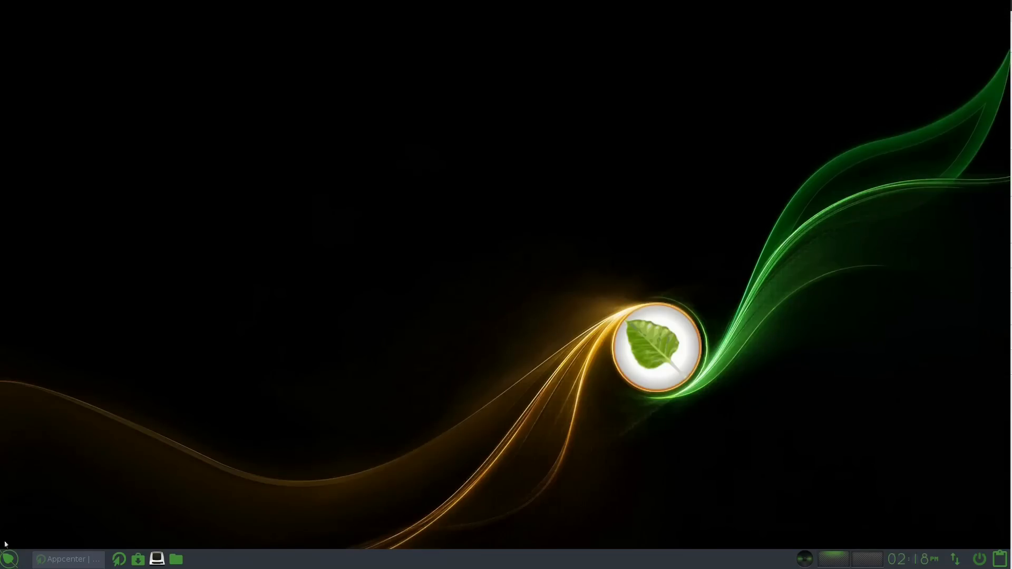
Step: Turn on the desktop's Presentation mode and turn it off again
click(14, 556)
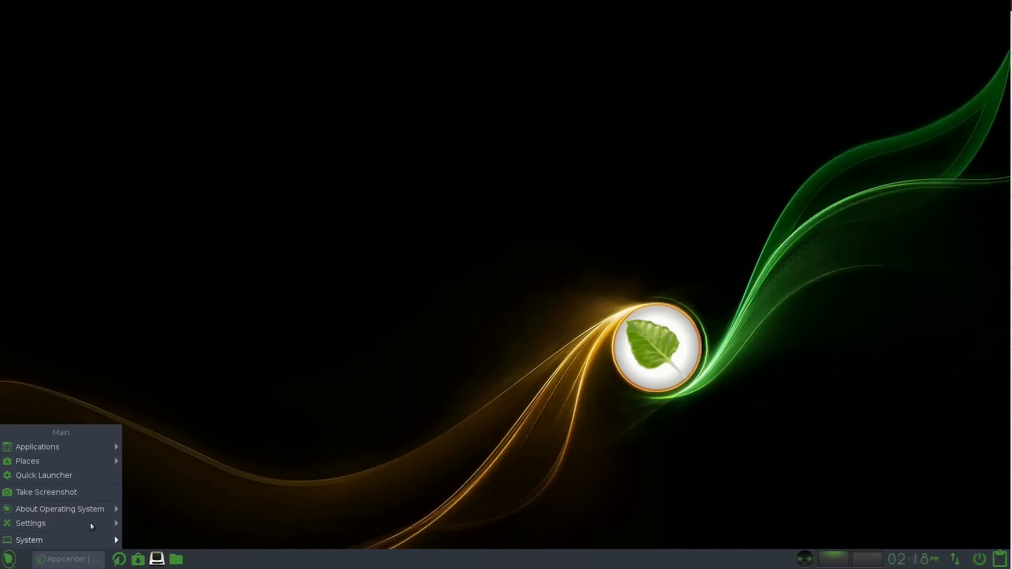
mouse_move(75, 523)
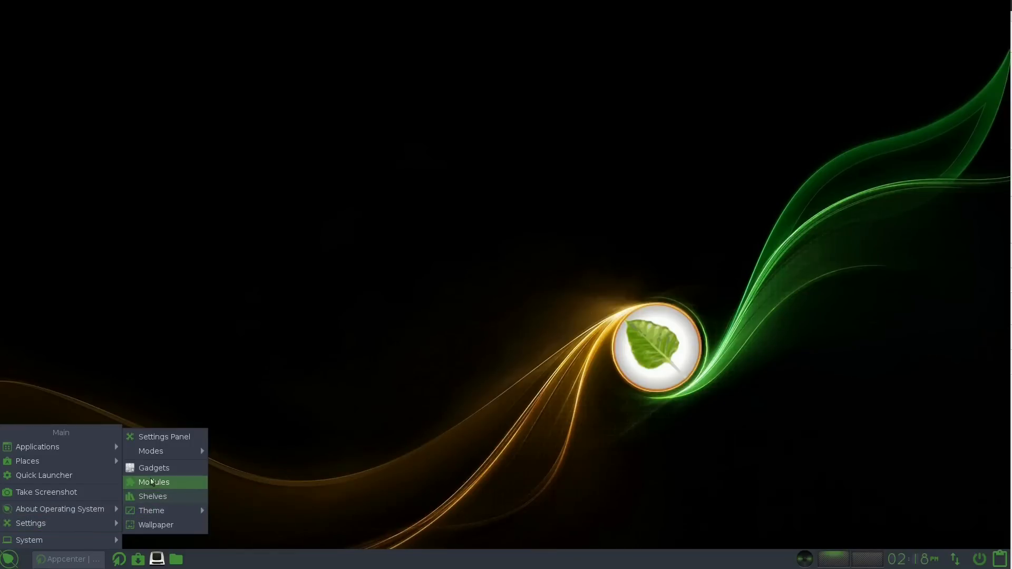
mouse_move(160, 451)
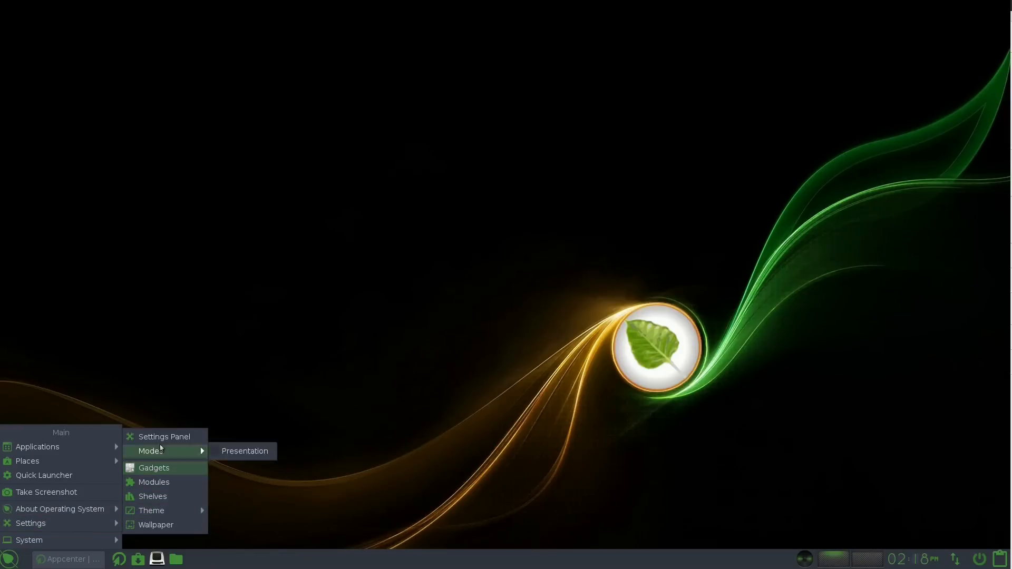
click(240, 451)
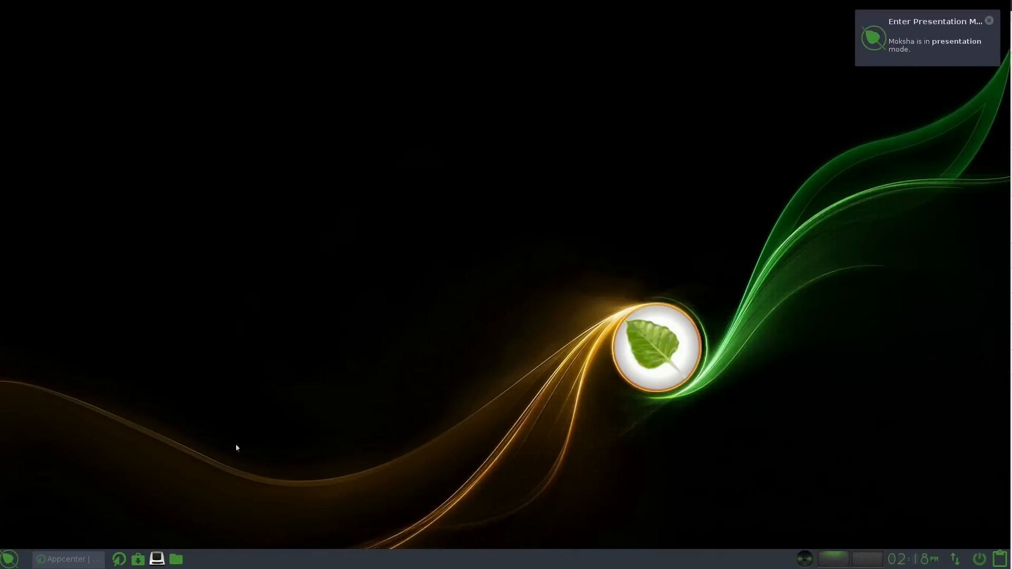
click(9, 558)
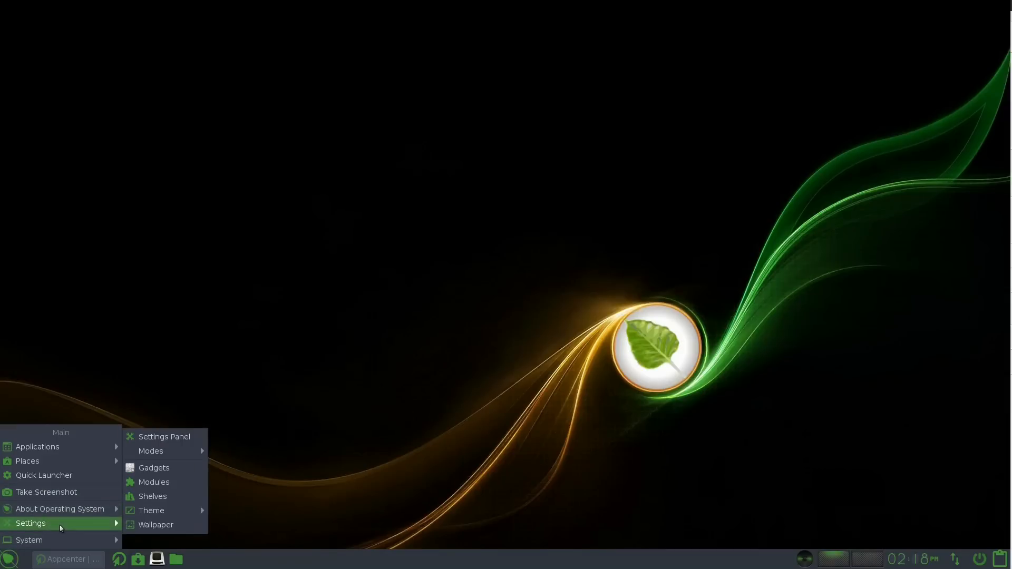
mouse_move(181, 454)
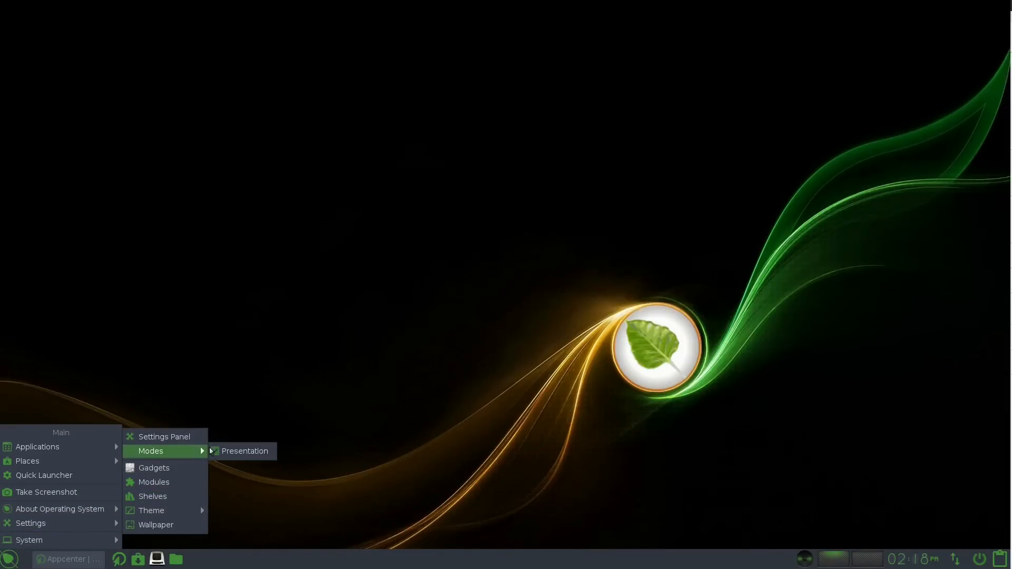
click(226, 453)
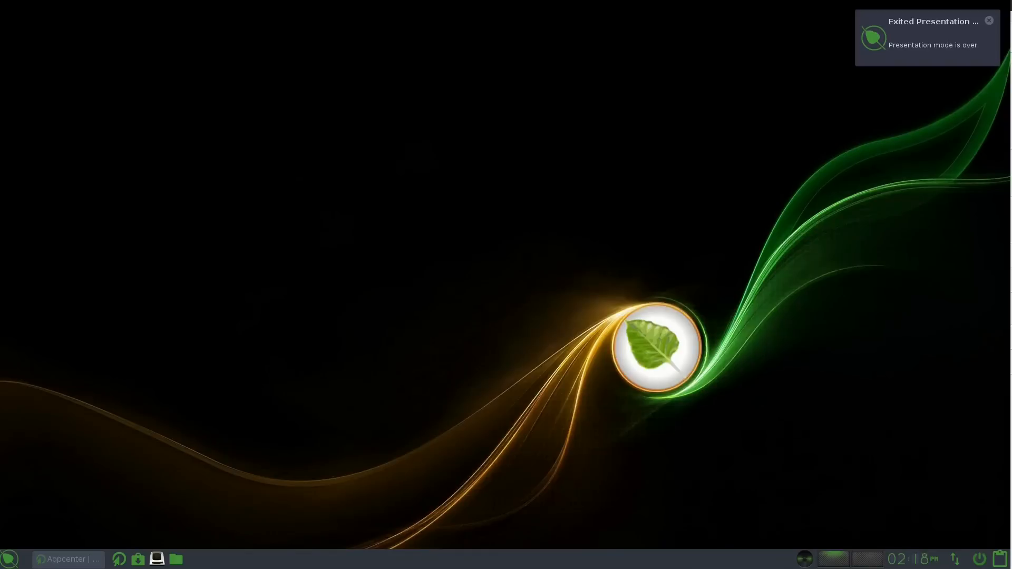
Step: View the available layers in the Desktop Gadgets settings and close the dialog without changes
click(9, 559)
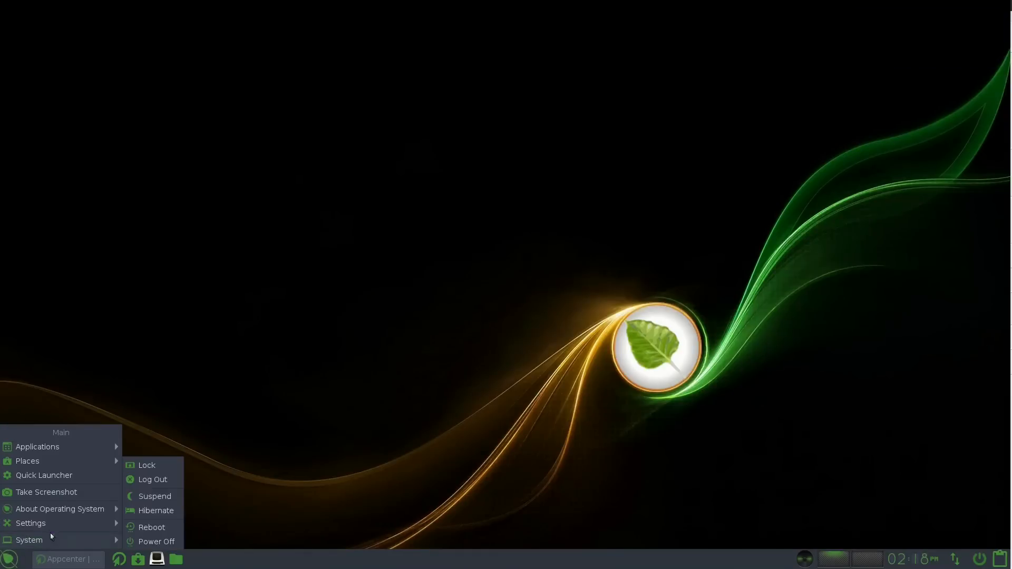
mouse_move(56, 528)
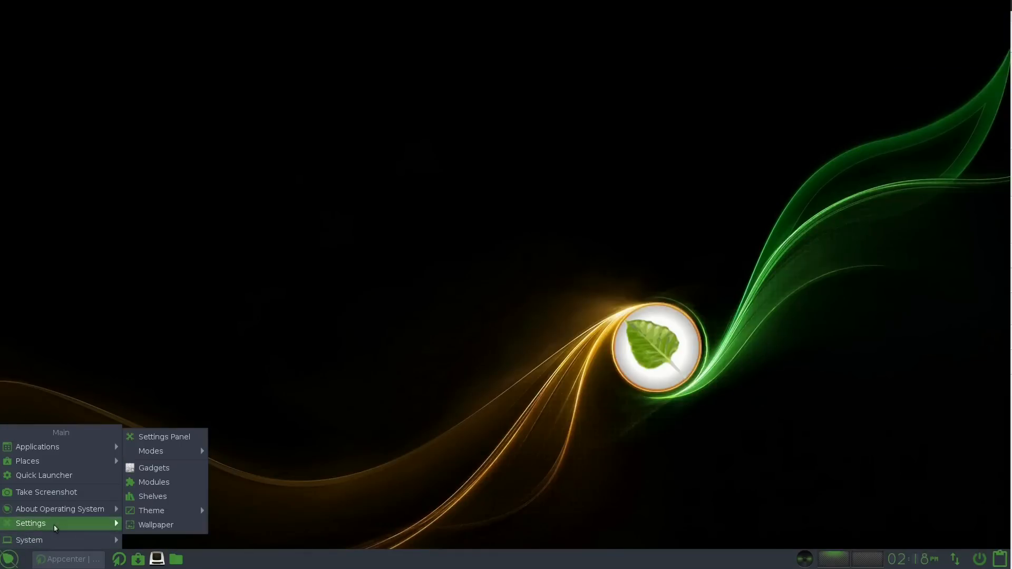
click(162, 469)
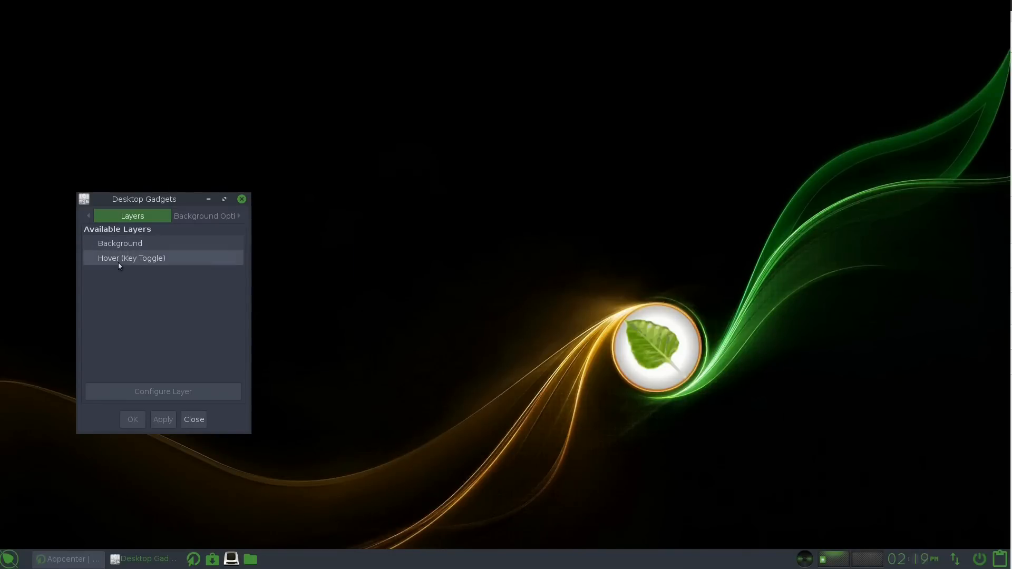
click(194, 419)
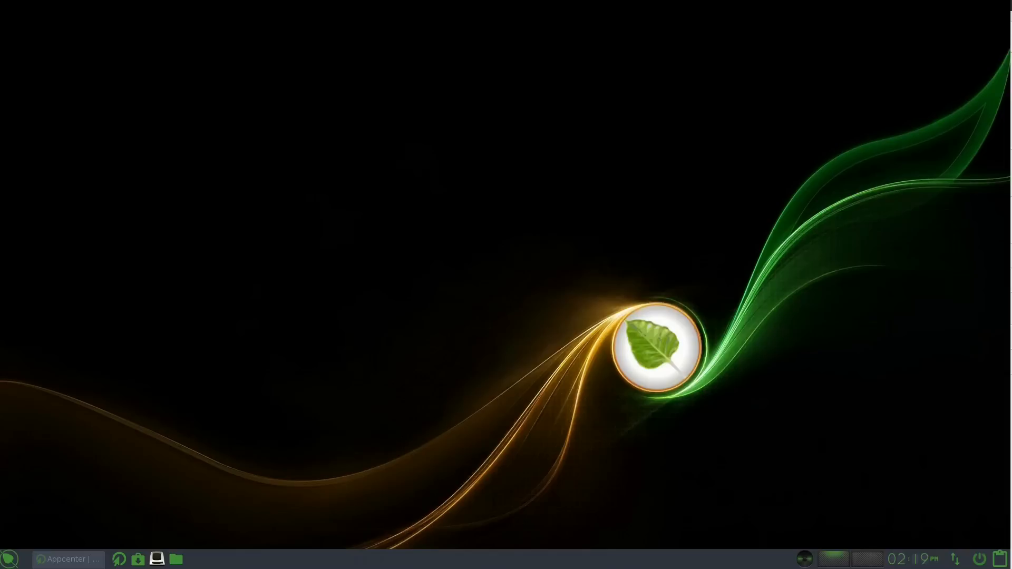
Step: Open the shelf settings and display the contents of the existing shelf
click(3, 564)
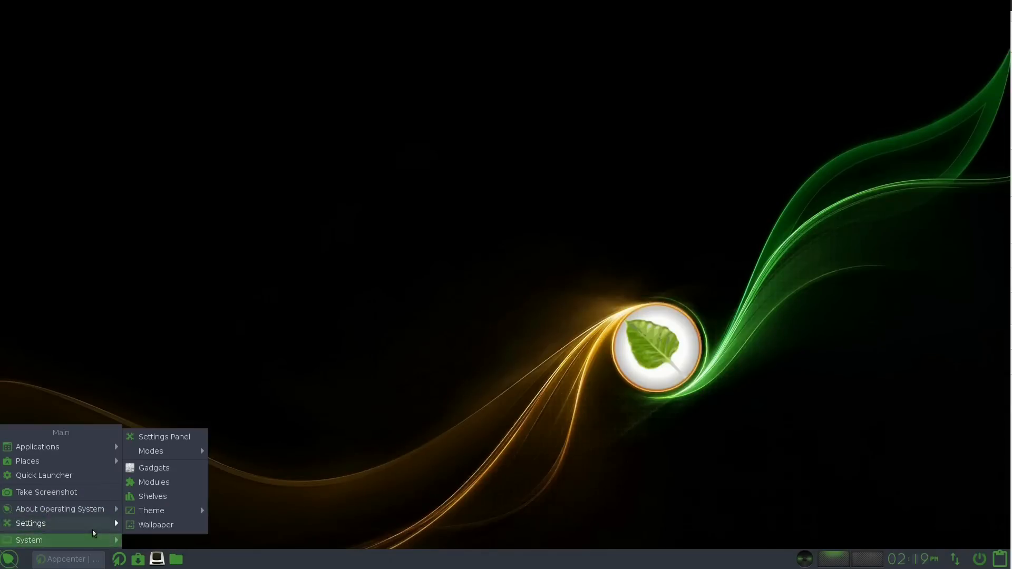
click(149, 497)
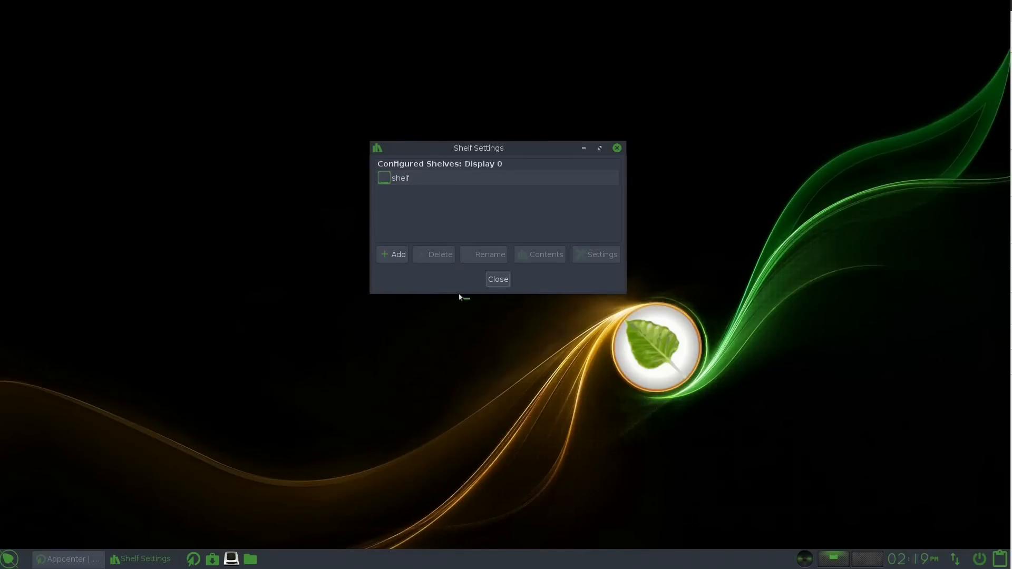
click(400, 179)
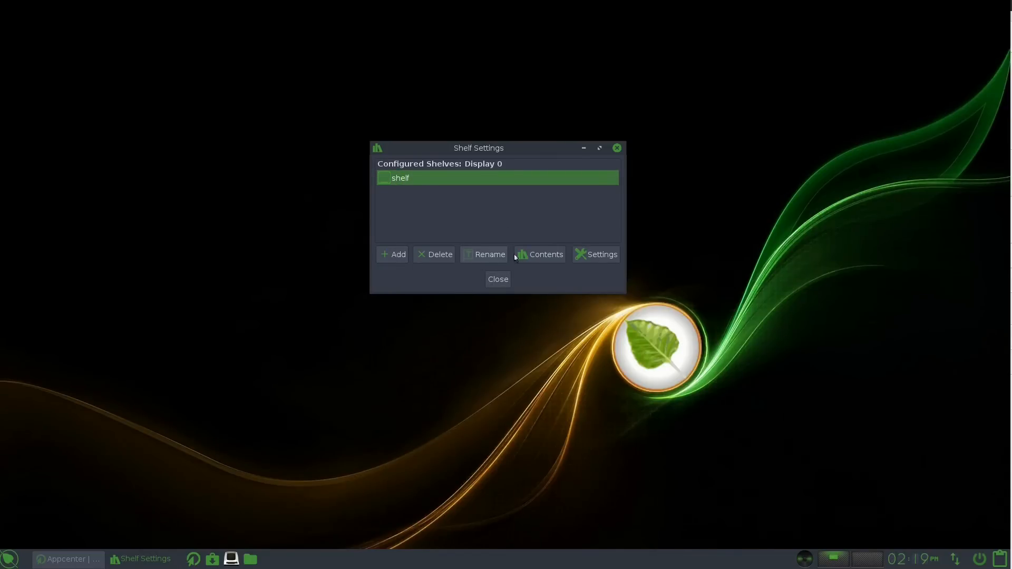
click(553, 253)
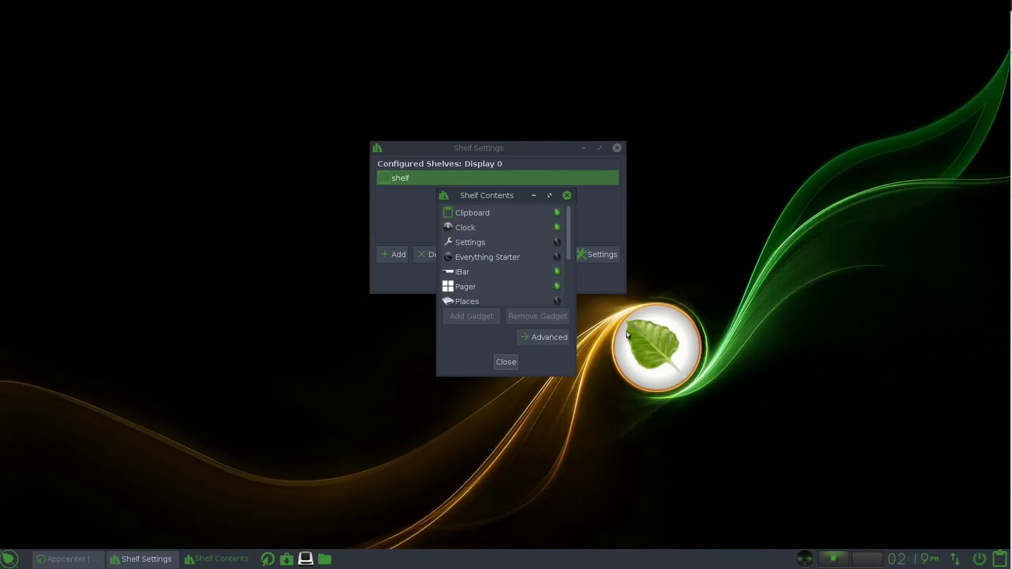
Step: Examine which gadgets are available and loaded on the existing shelf, from Clipboard and Clock through System and Systray
click(494, 227)
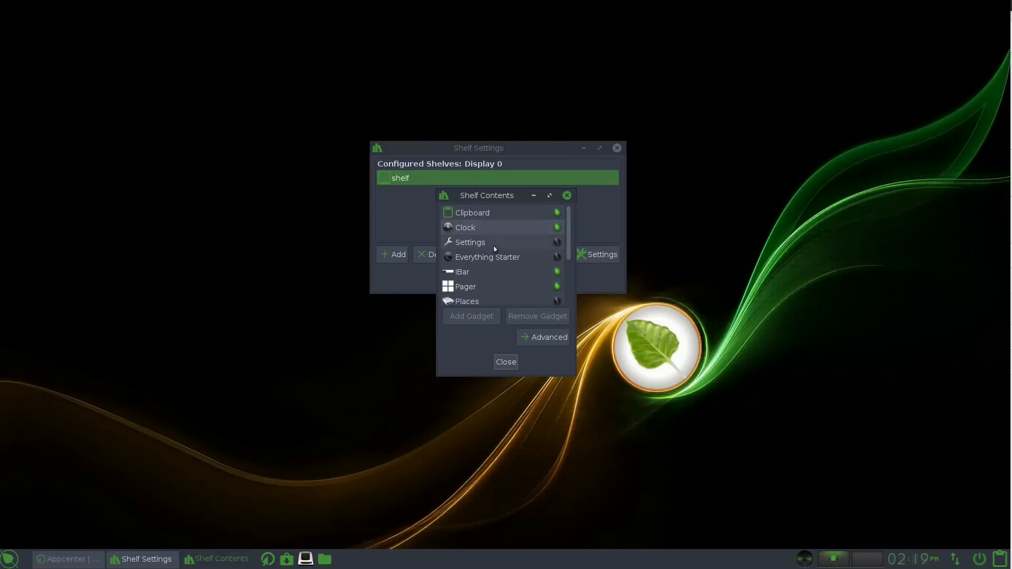
click(494, 262)
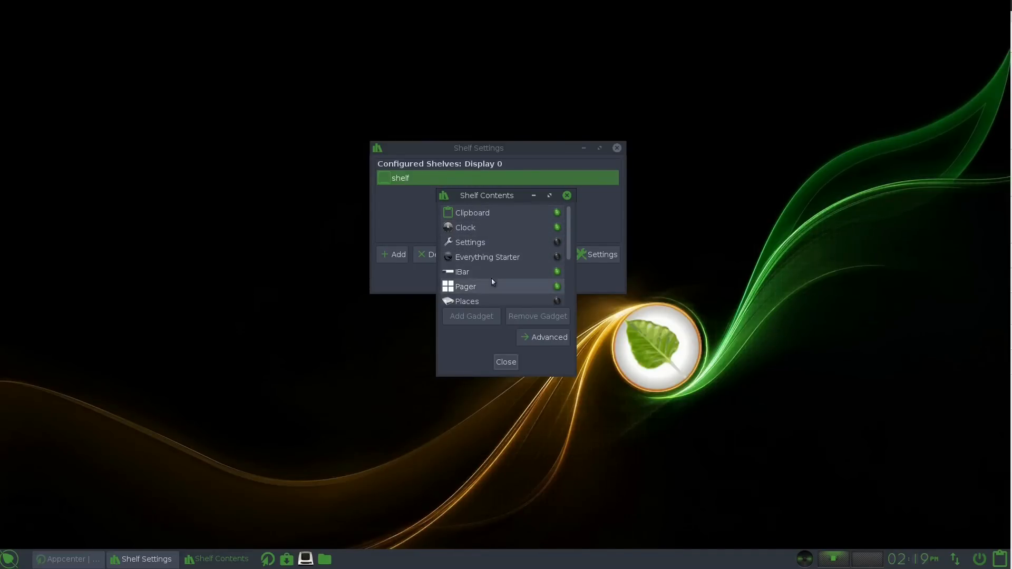
click(484, 274)
click(484, 283)
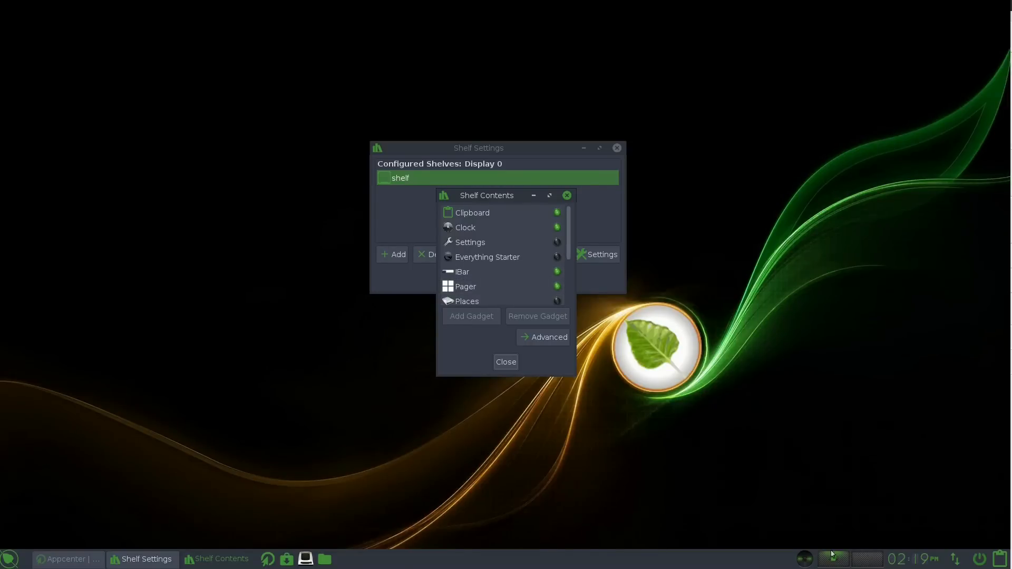
scroll(492, 272, down, 2)
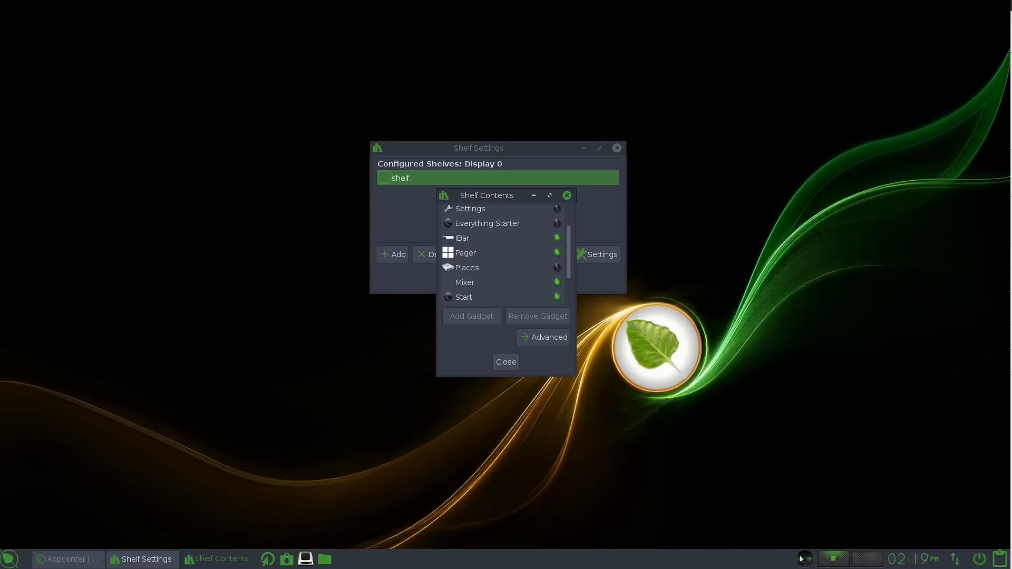
scroll(504, 279, down, 2)
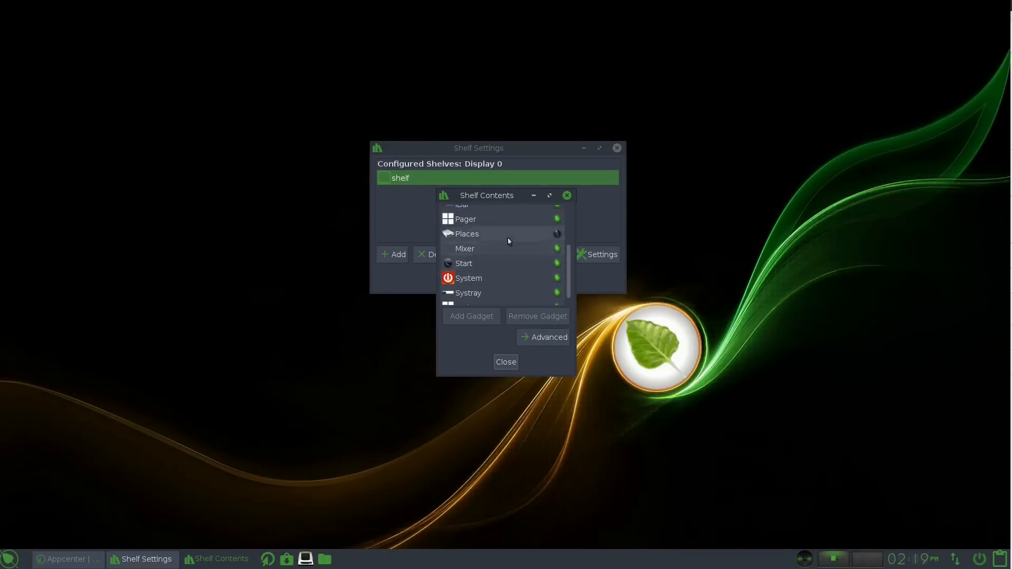
scroll(522, 248, up, 5)
scroll(506, 251, down, 3)
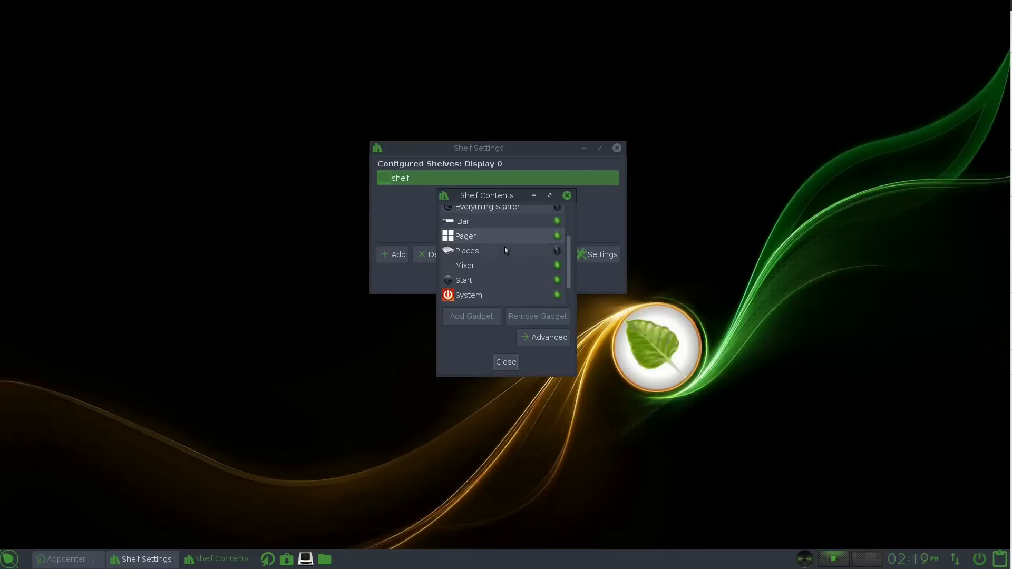
scroll(504, 250, down, 1)
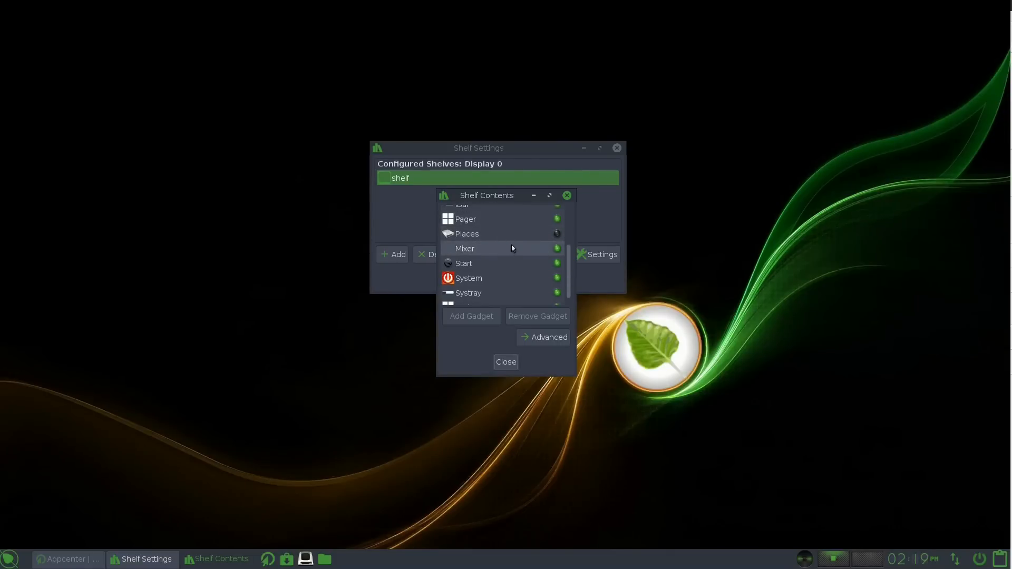
scroll(511, 249, down, 1)
scroll(510, 249, up, 5)
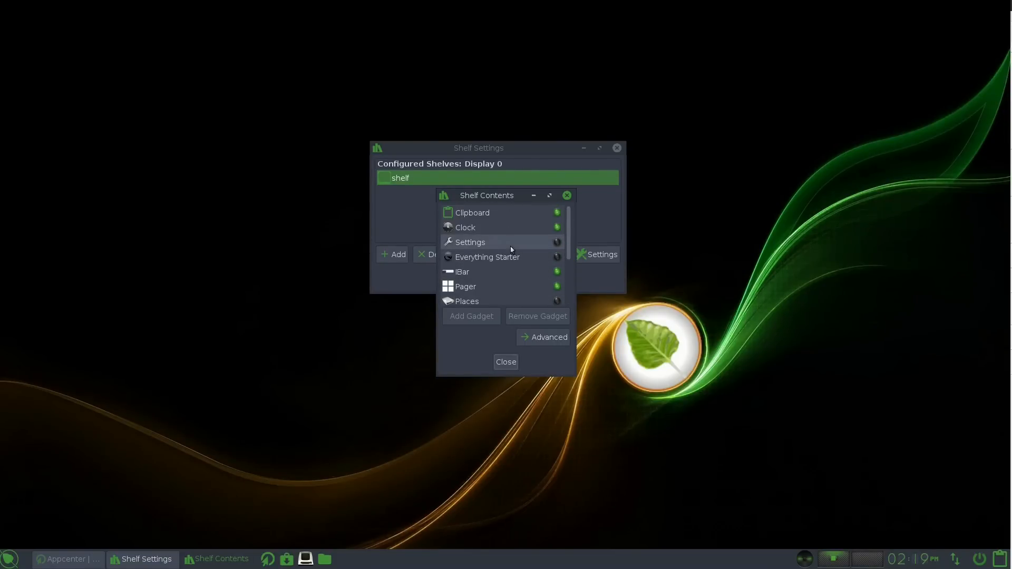
Step: Add the Places gadget to the existing shelf
scroll(503, 252, down, 1)
scroll(501, 253, down, 1)
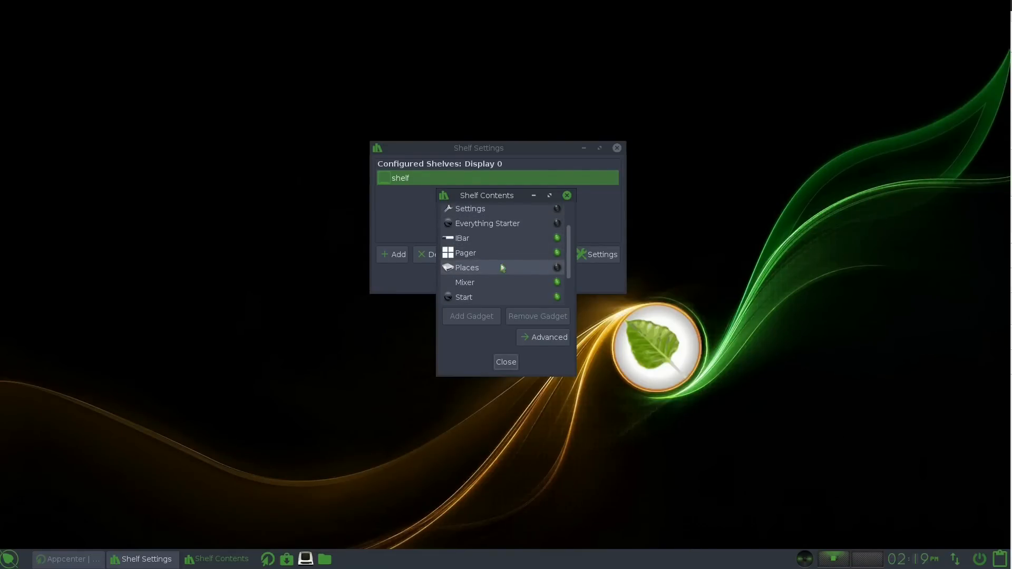
click(501, 267)
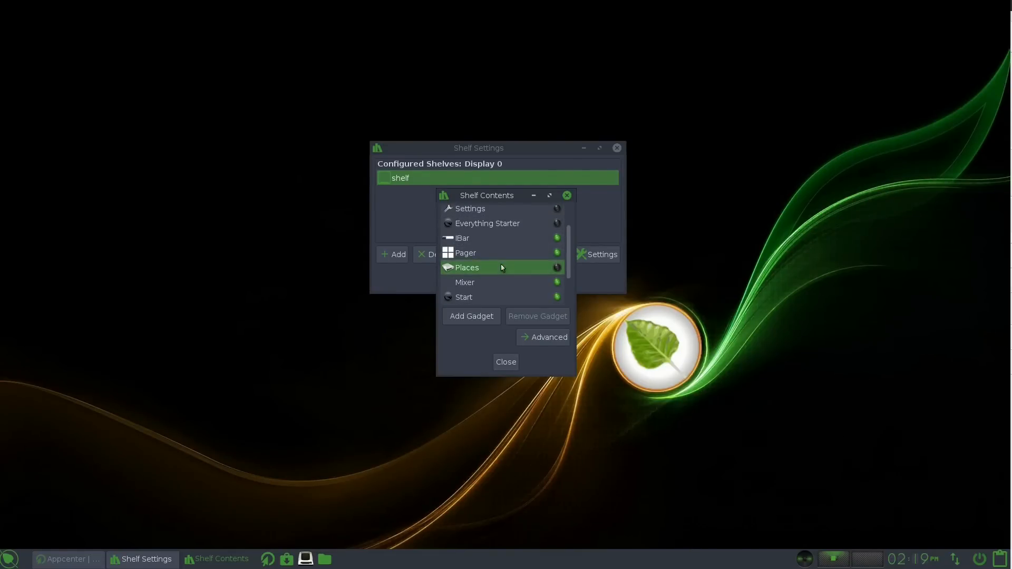
click(465, 317)
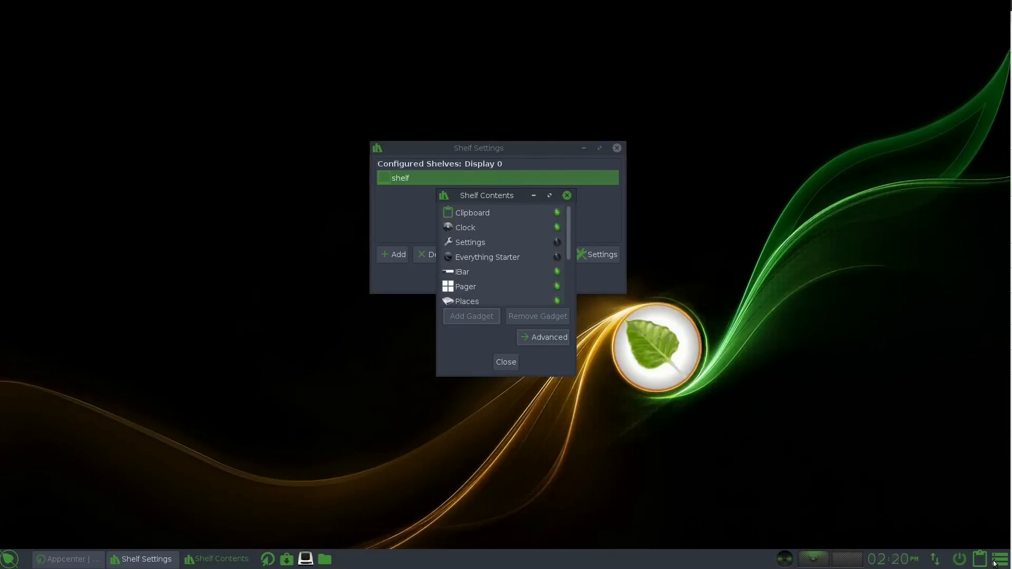
Step: Check the home folder through the new Places gadget, and close the file manager and the shelf contents
click(997, 562)
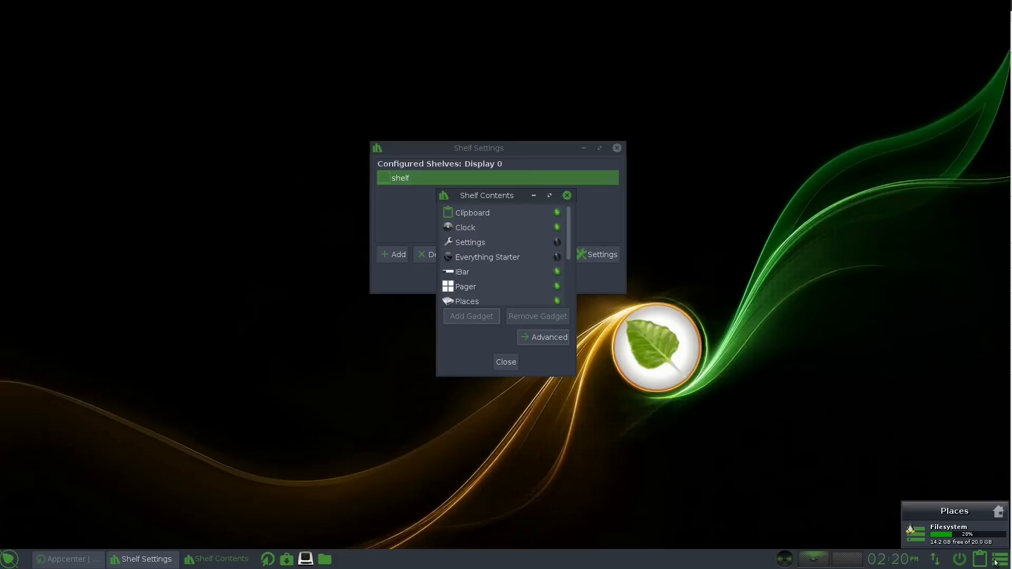
click(998, 512)
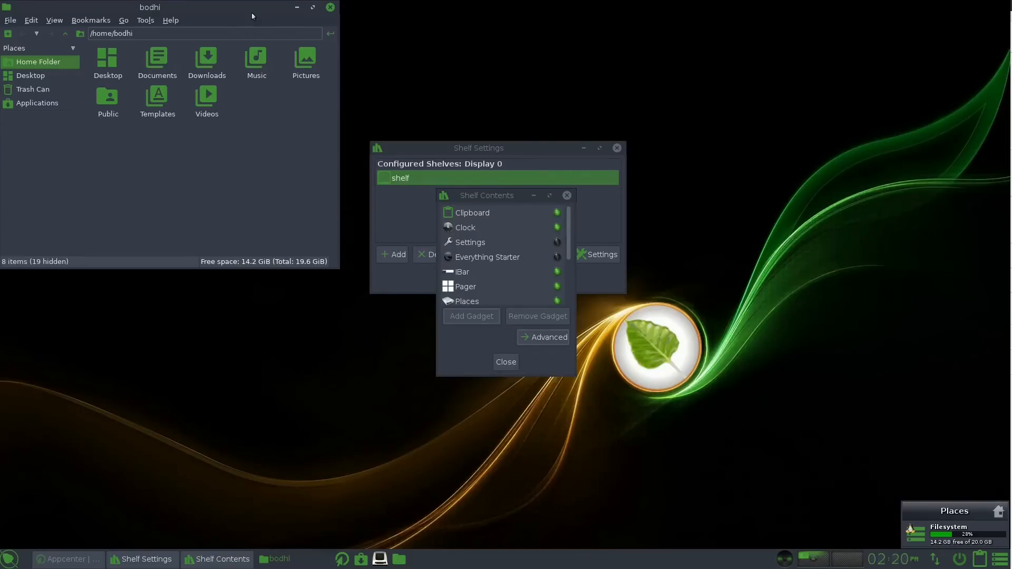
click(331, 7)
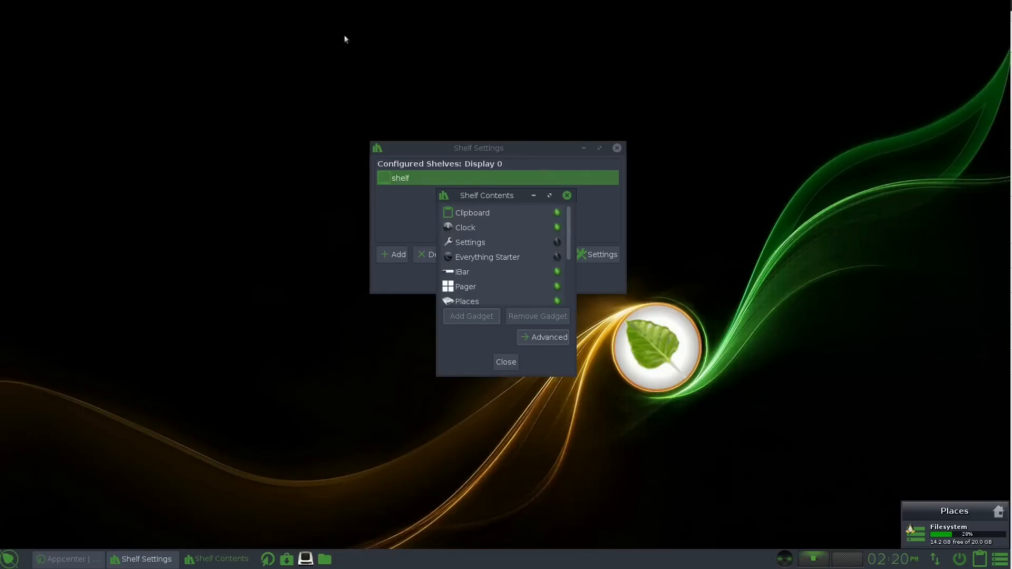
click(506, 361)
Step: Add a new shelf named Shelf #1, and close its contents after viewing the advanced gadget options
click(385, 254)
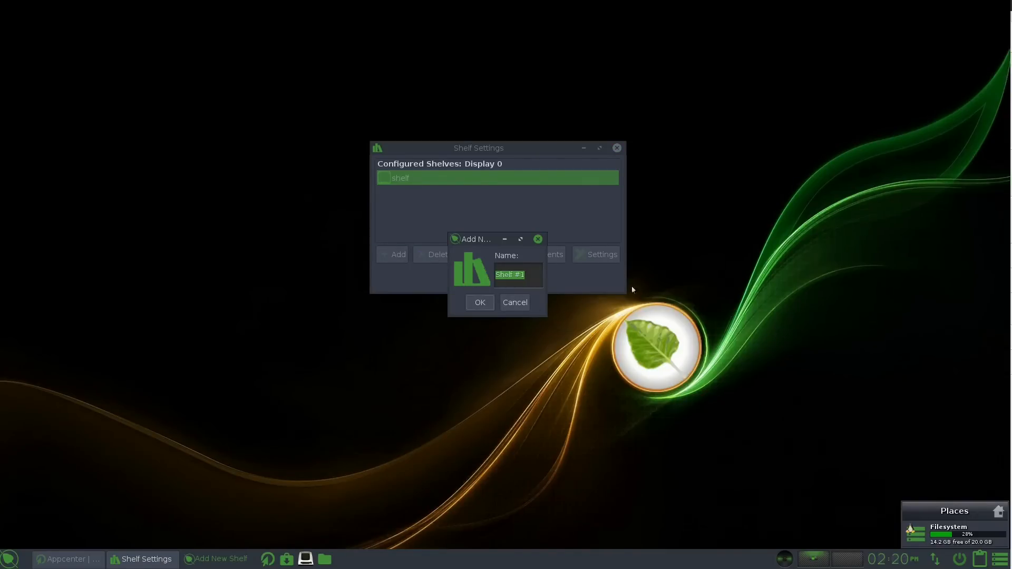
click(479, 302)
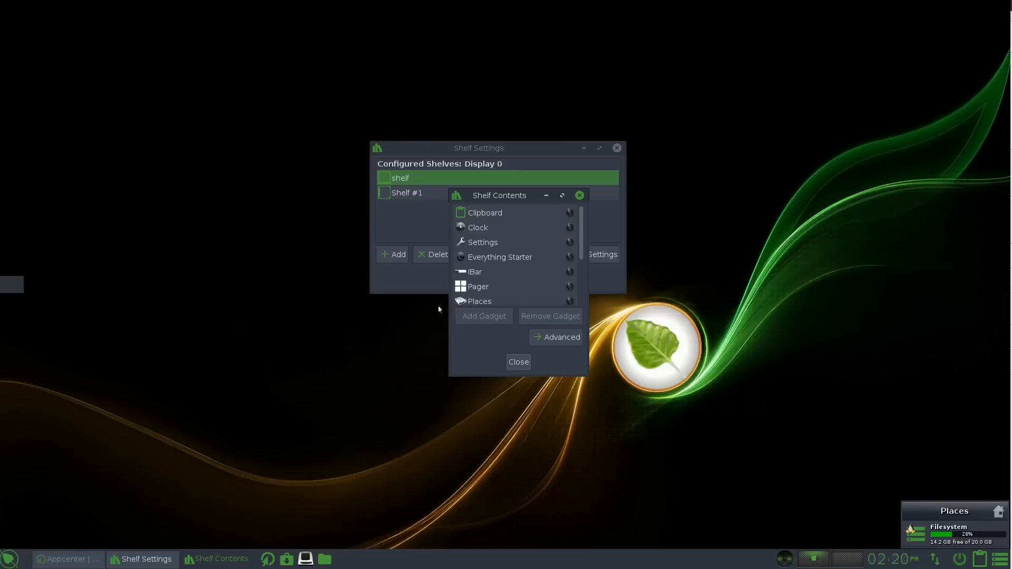
click(546, 338)
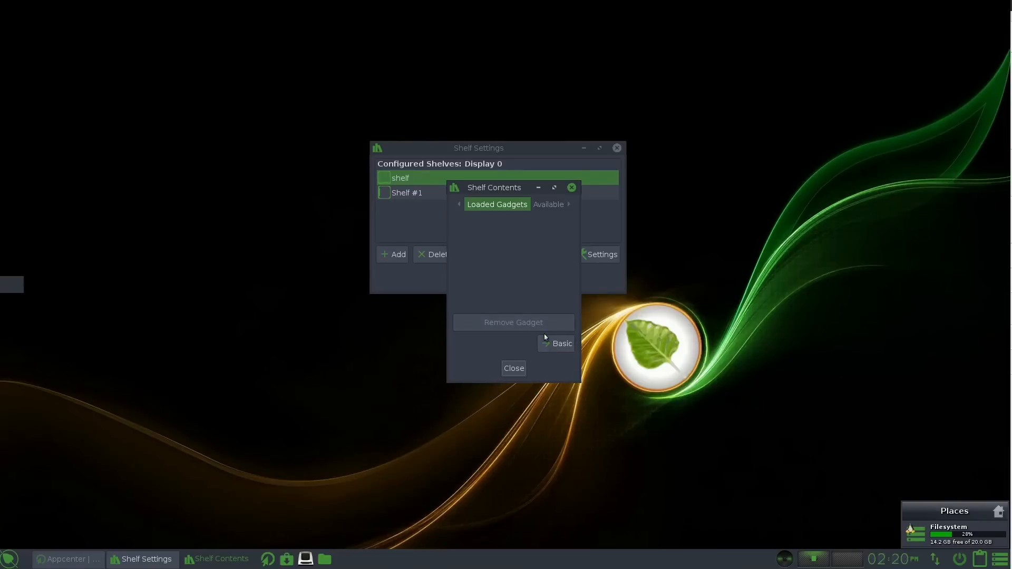
click(514, 369)
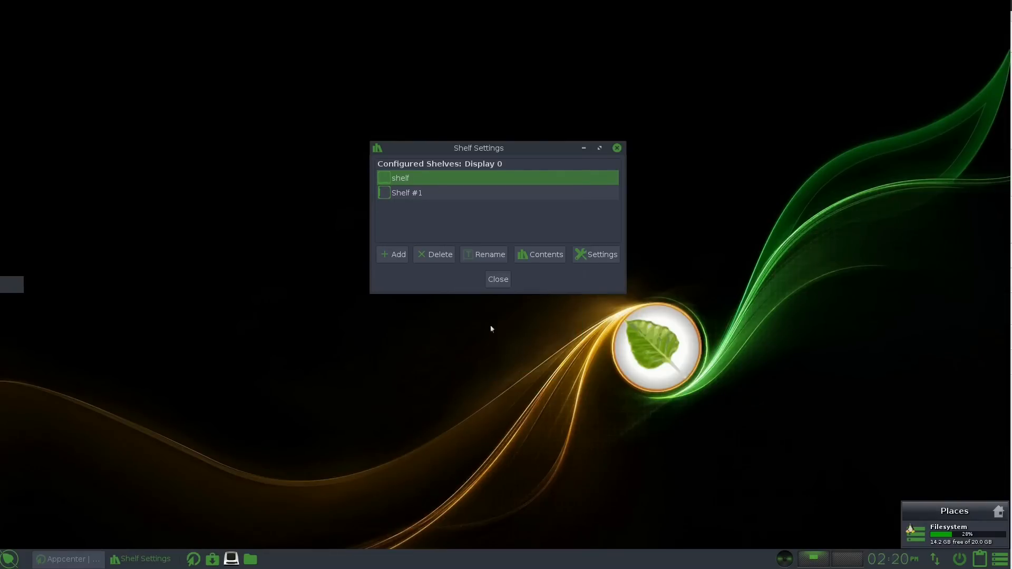
Step: Add the System gadget to Shelf #1 and close the shelf contents
click(403, 193)
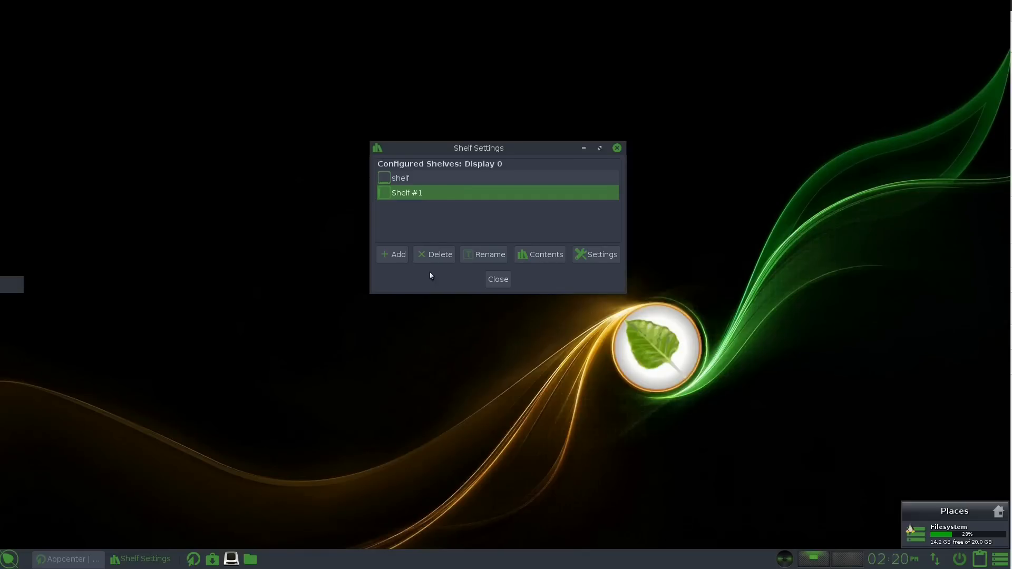
click(540, 254)
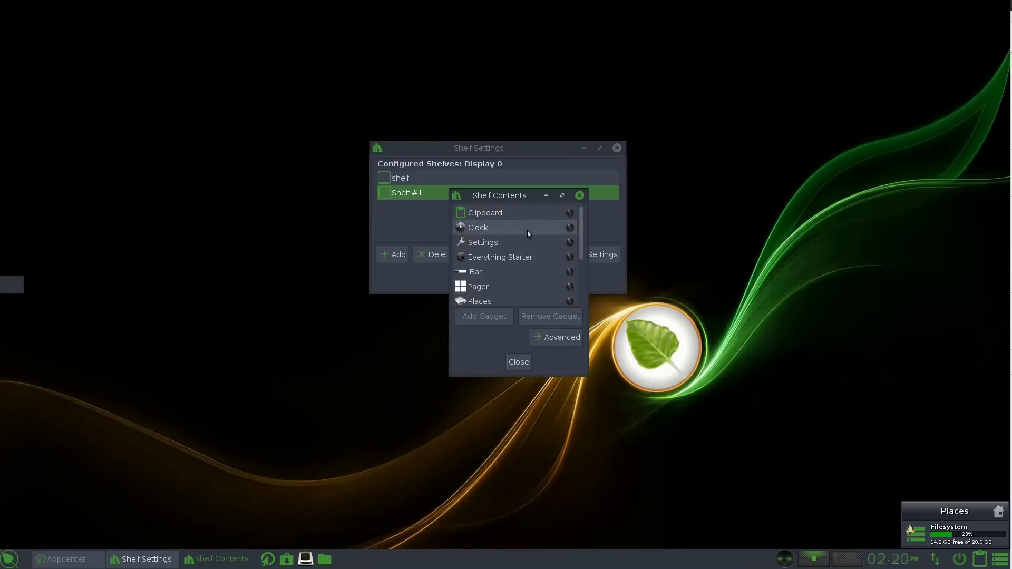
scroll(527, 234, down, 3)
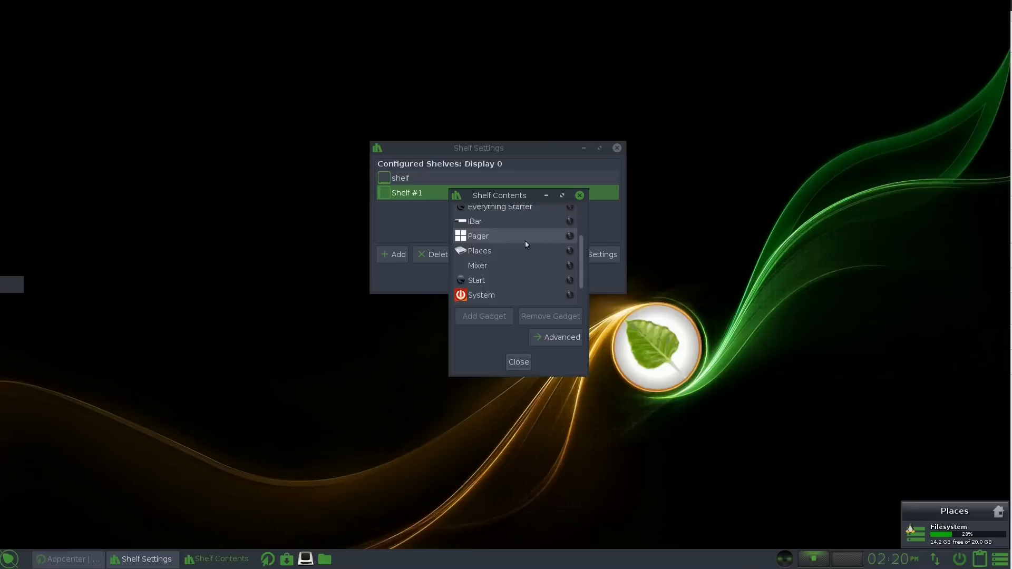
scroll(525, 244, down, 1)
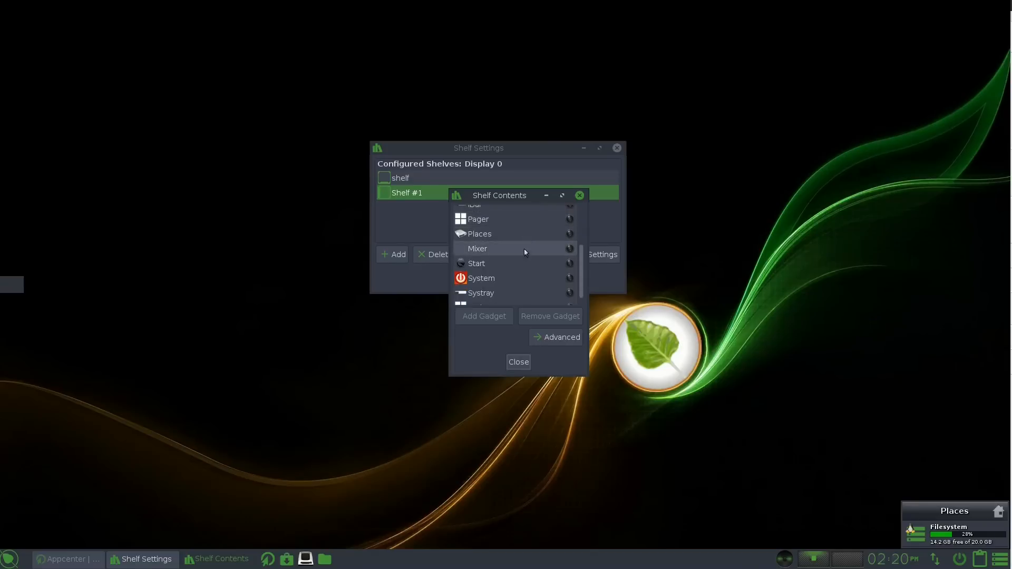
click(473, 279)
click(484, 317)
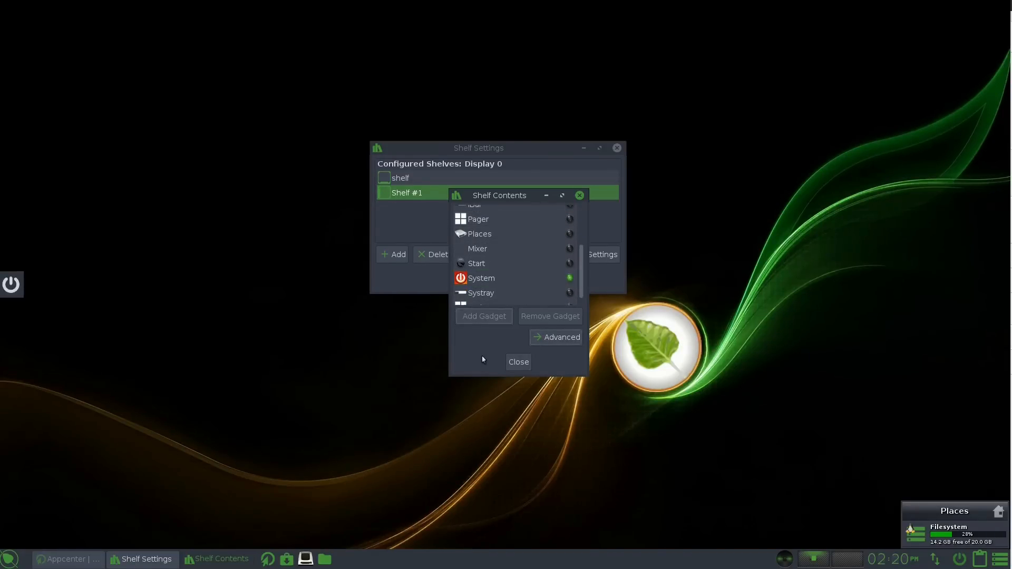
click(517, 361)
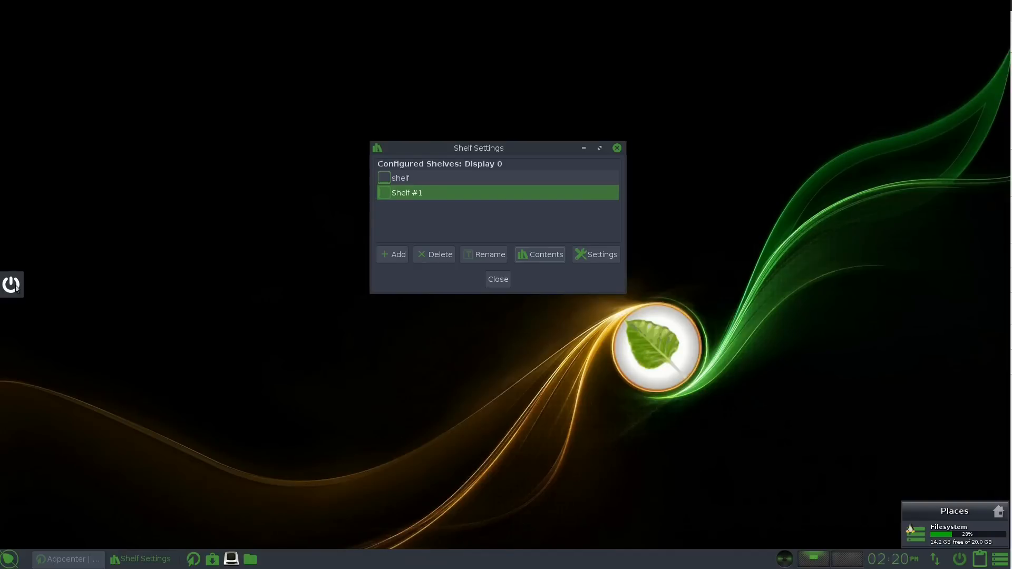
Step: Move Shelf #1 to the centre of the screen's top edge, and close the shelf settings and the Places popup
click(599, 256)
click(519, 215)
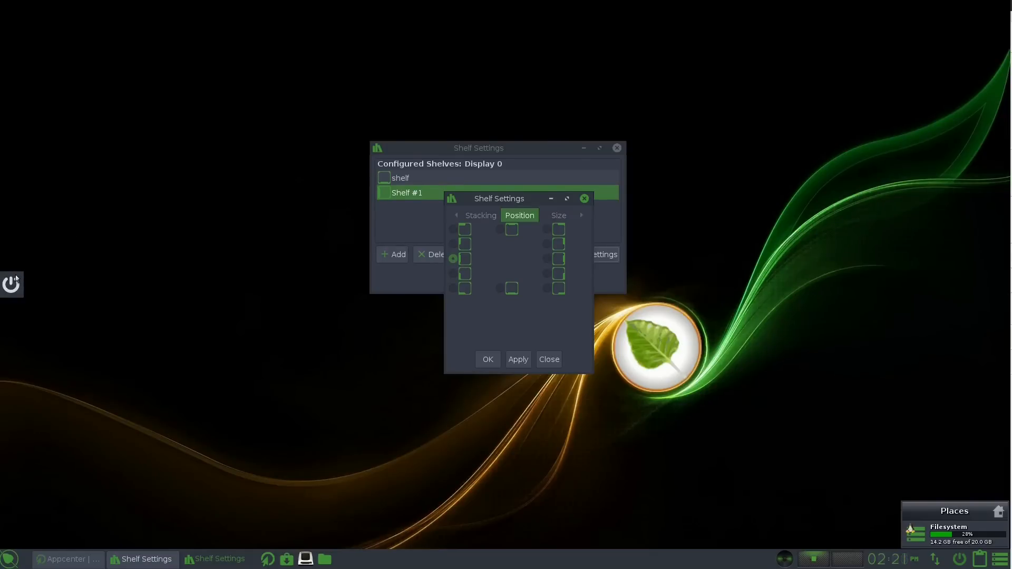
click(511, 230)
click(518, 360)
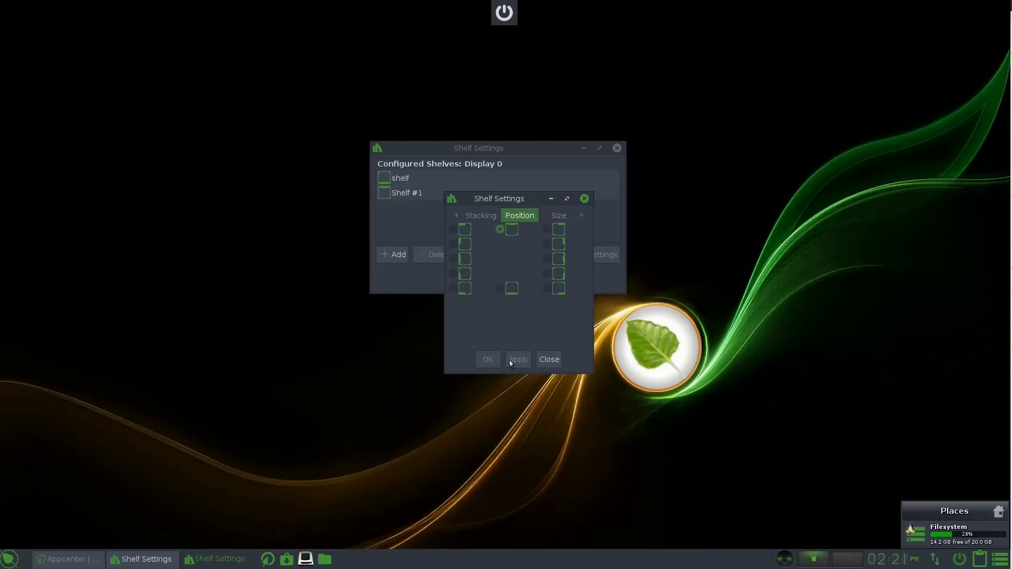
click(548, 359)
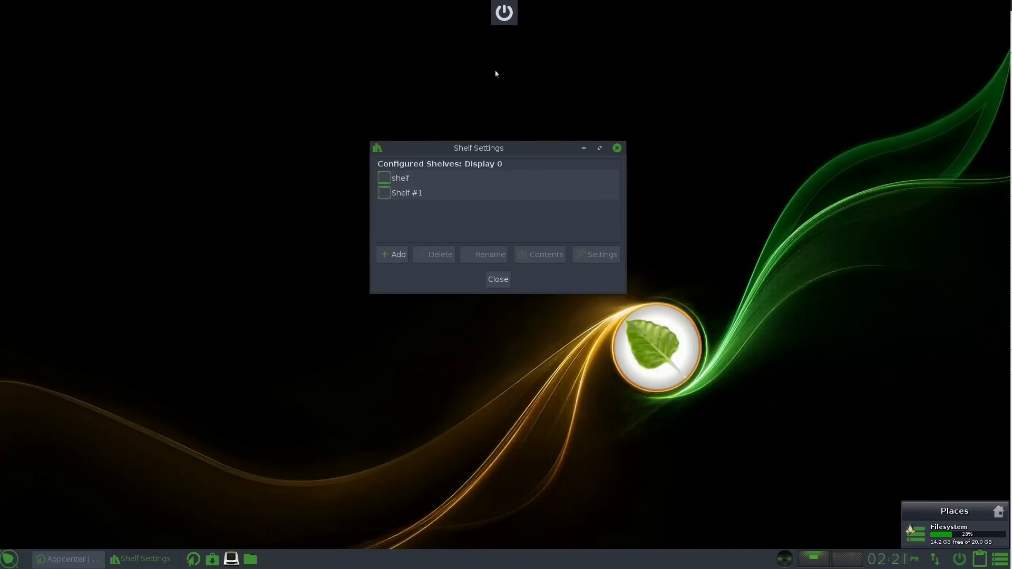
click(502, 281)
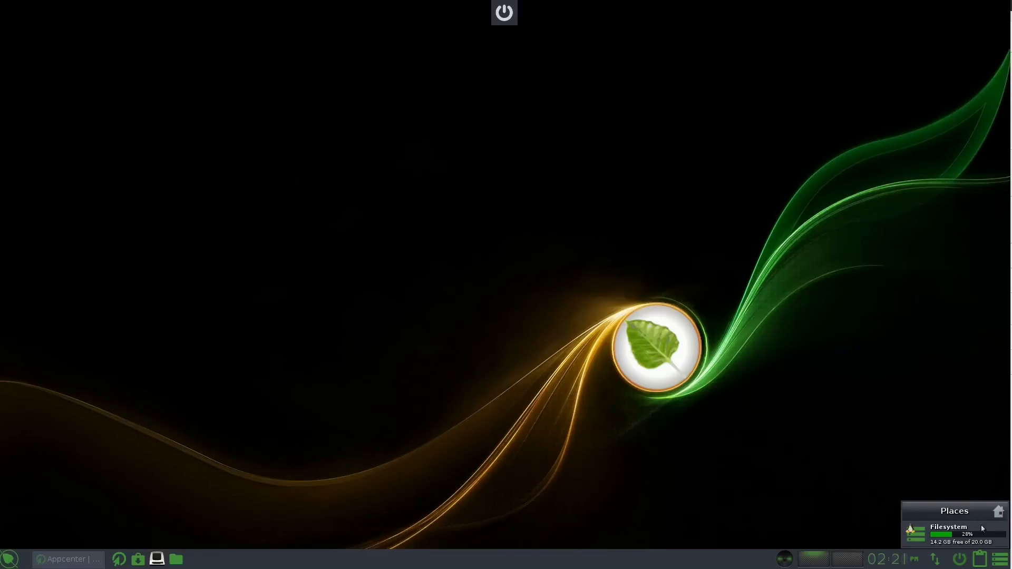
click(996, 561)
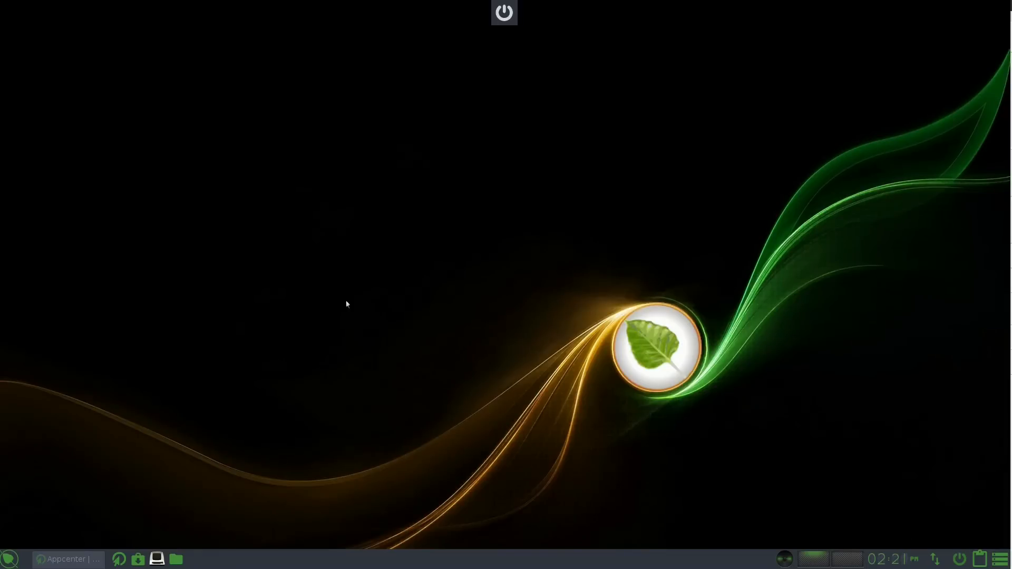
Step: Apply the MokshaArcDark system theme to the desktop from the Look settings
click(13, 563)
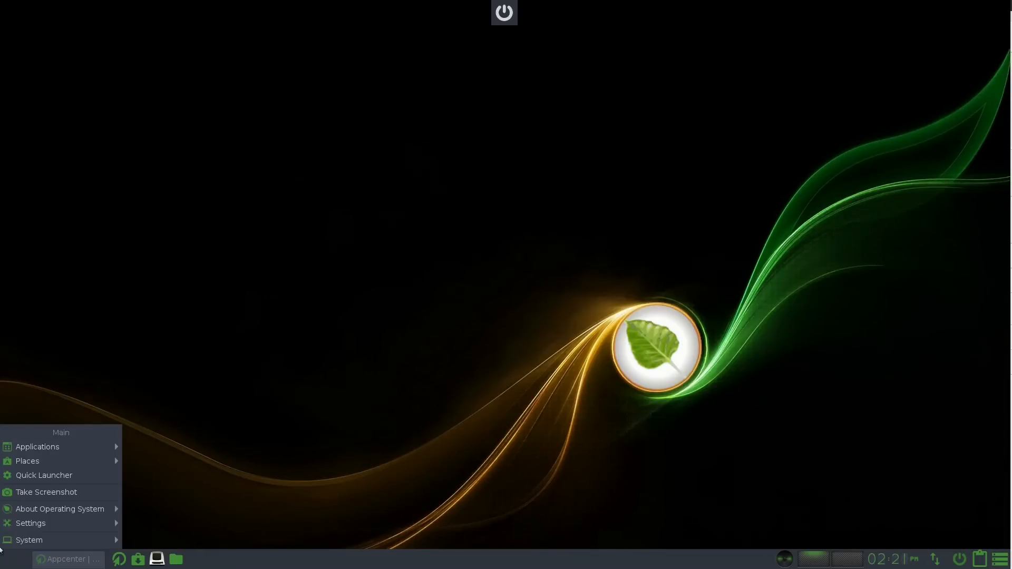
mouse_move(88, 524)
mouse_move(180, 516)
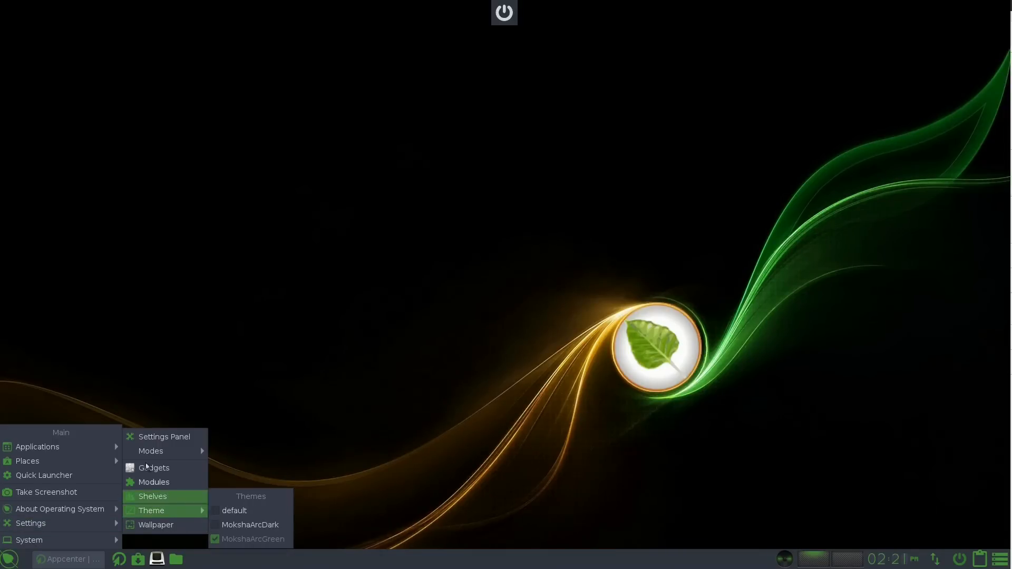
click(158, 436)
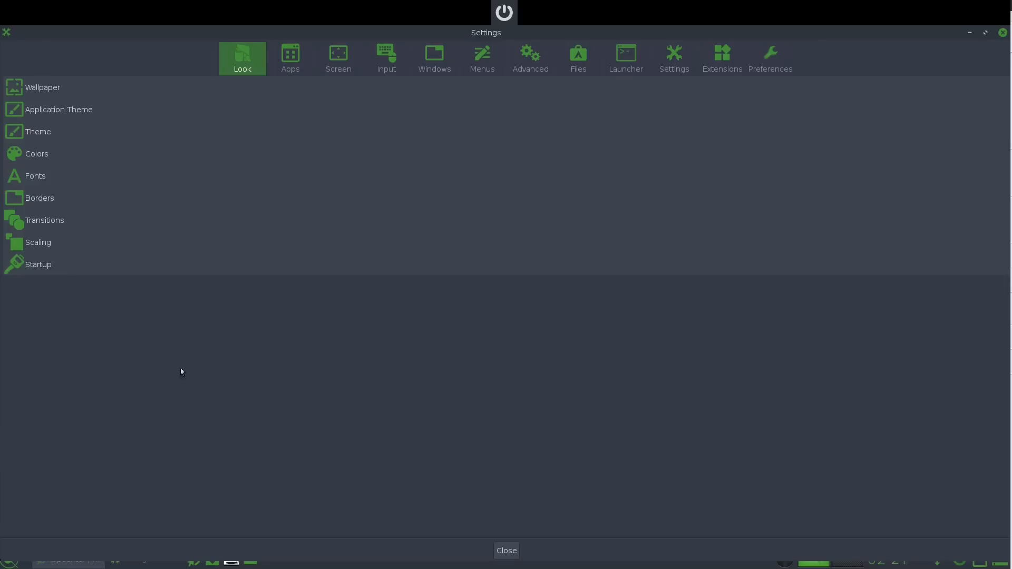
click(40, 133)
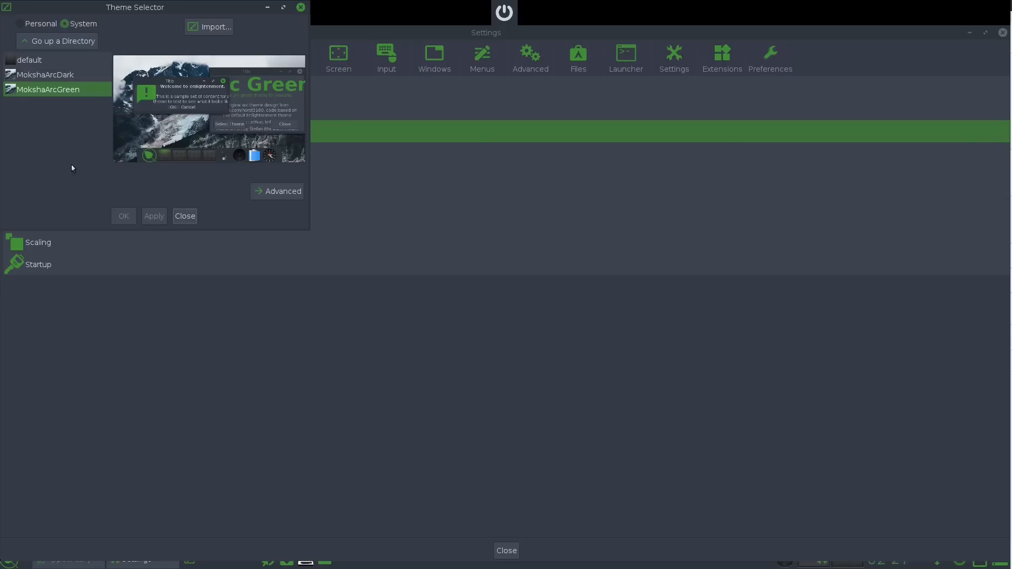
click(60, 75)
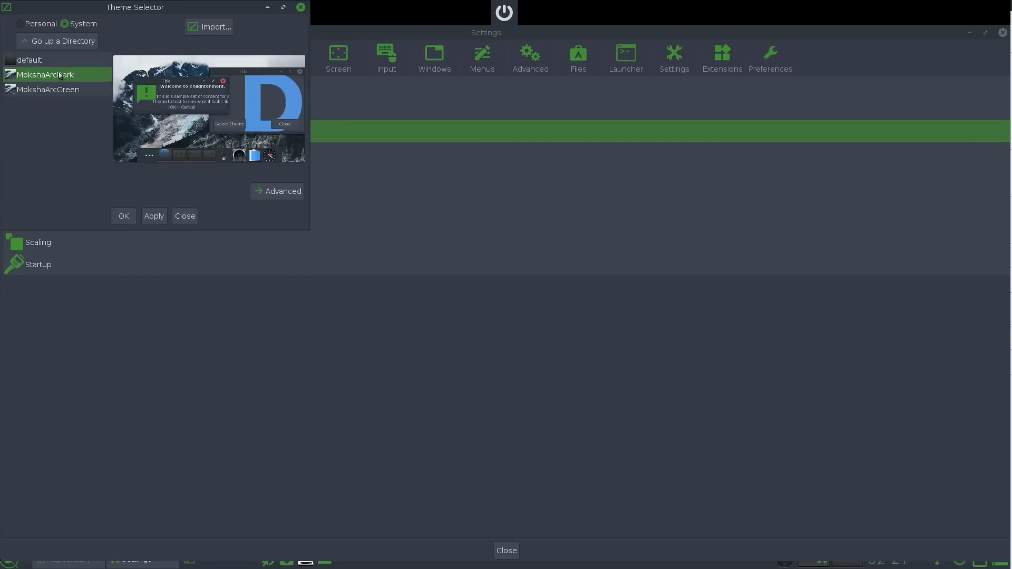
click(148, 217)
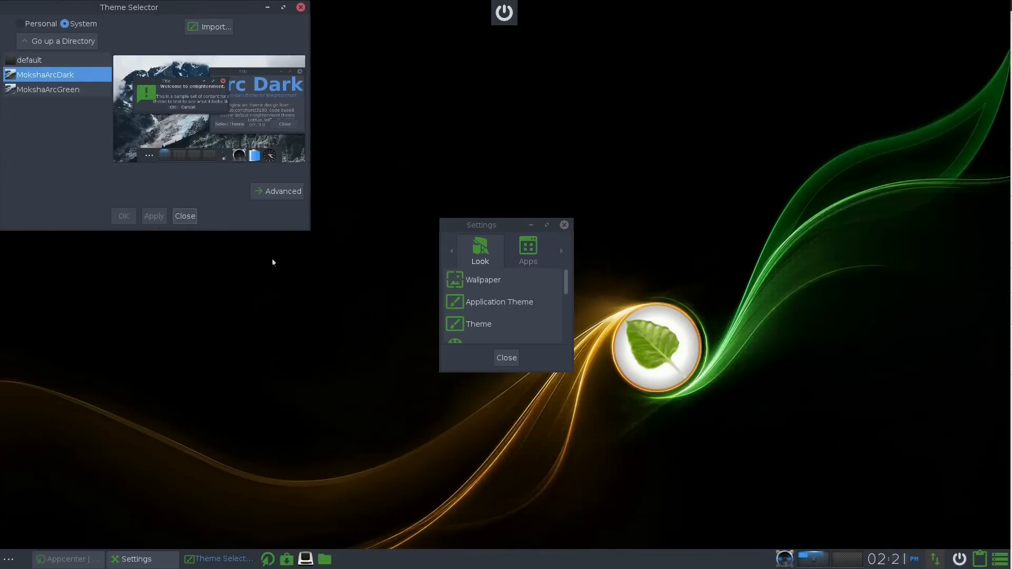
Step: Examine the theme categories in the advanced theme options, and close the theme selector and the settings panel
click(277, 193)
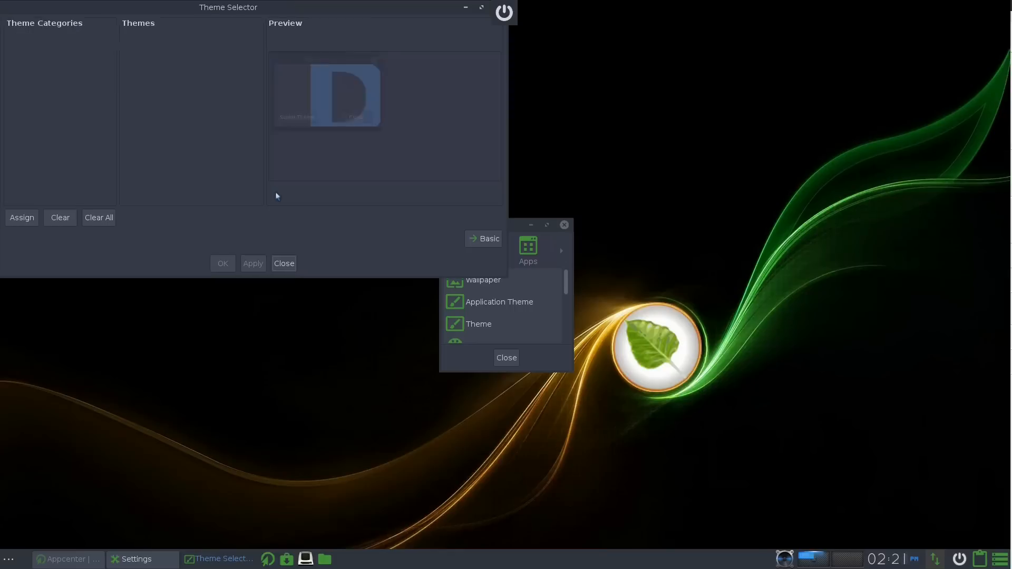
scroll(58, 105, down, 1)
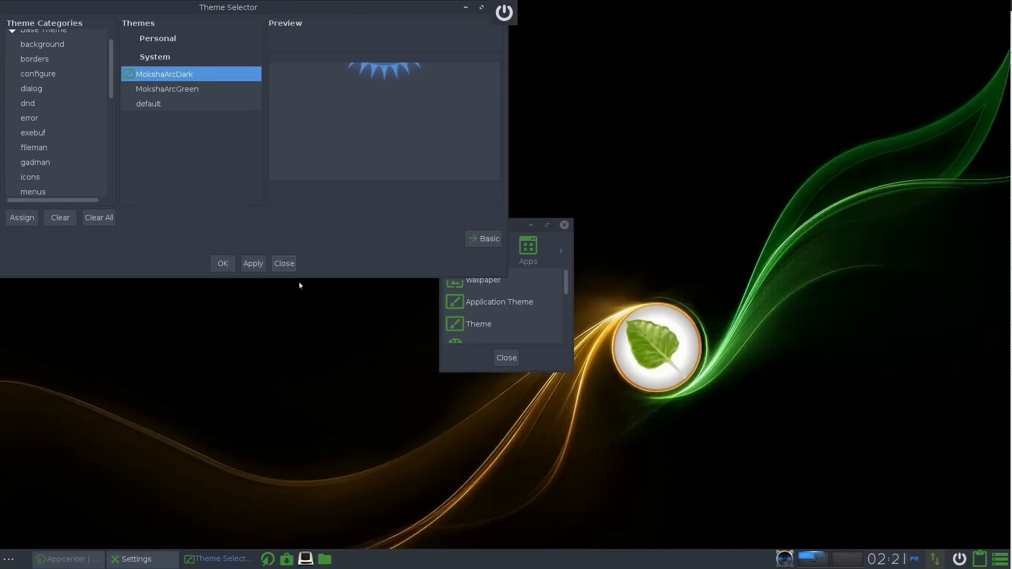
scroll(43, 68, down, 10)
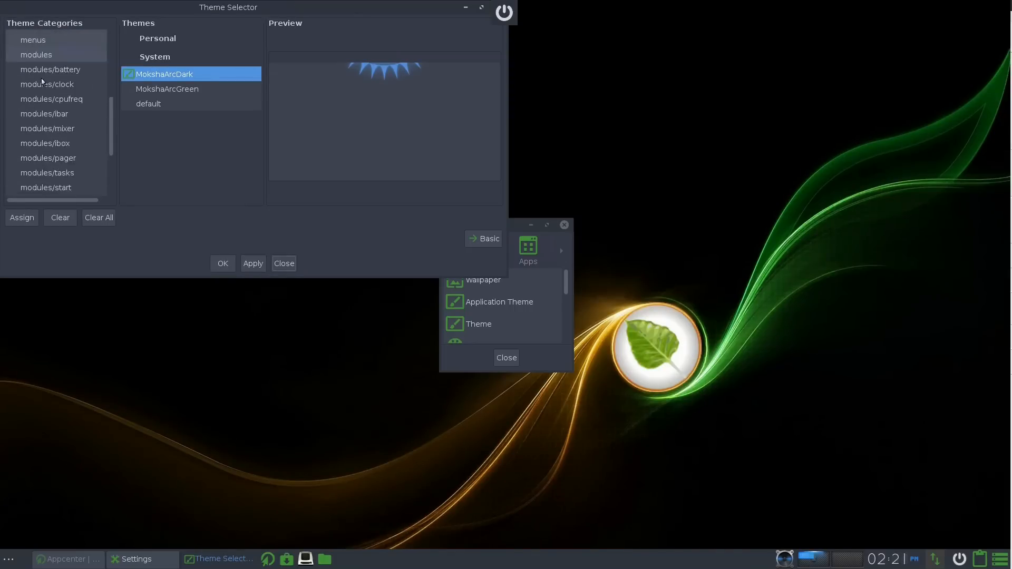
scroll(35, 79, up, 10)
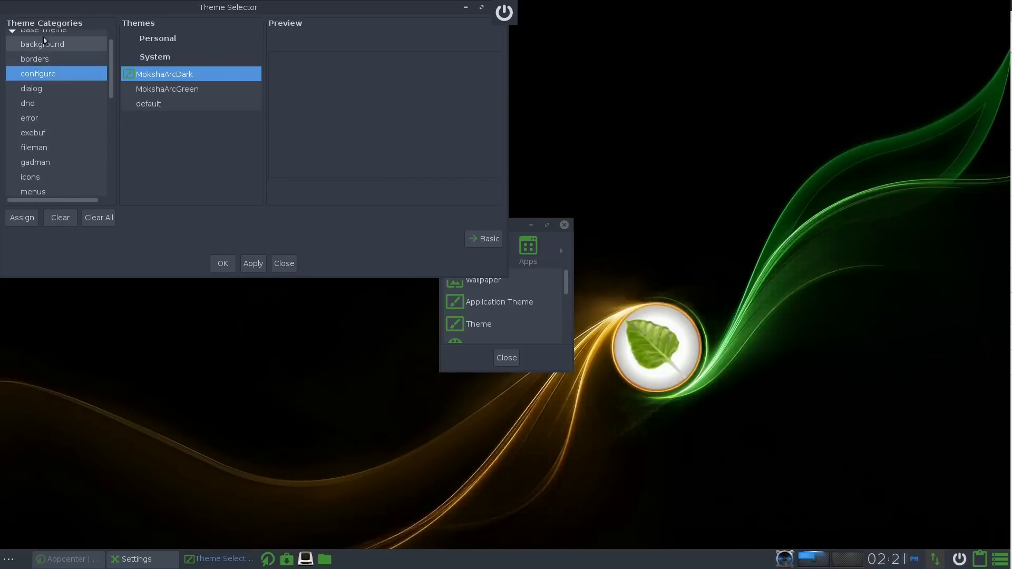
click(43, 37)
click(283, 263)
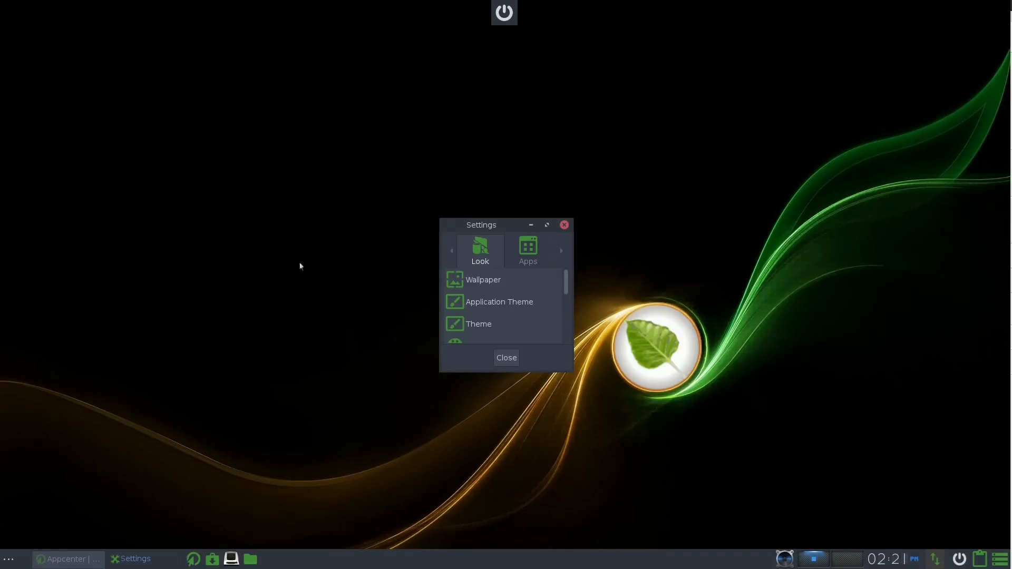
click(564, 225)
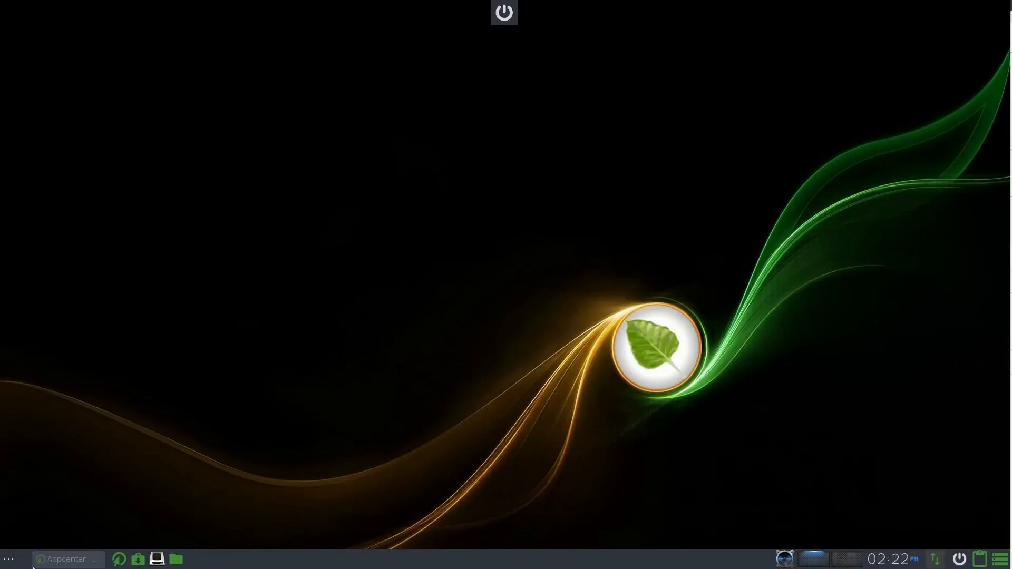
Step: Check the System Settings application among the system tools, and close its Swami Control Panel
click(8, 565)
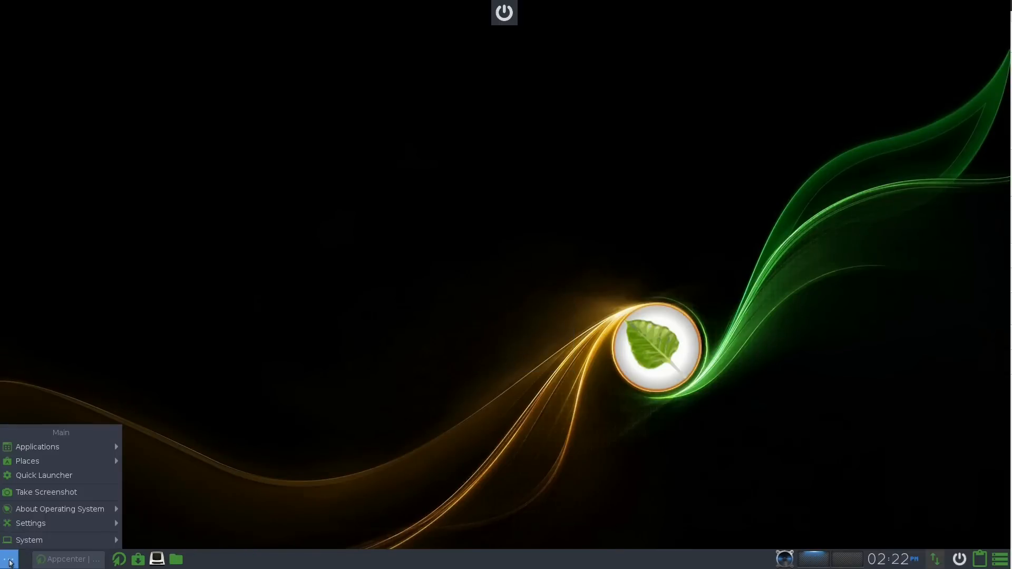
mouse_move(77, 447)
mouse_move(184, 446)
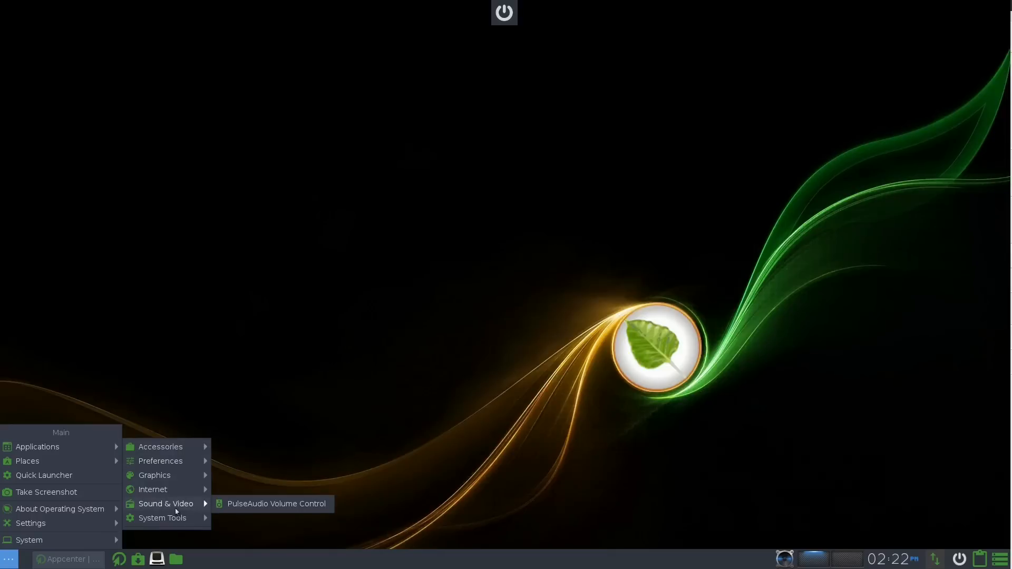
mouse_move(173, 522)
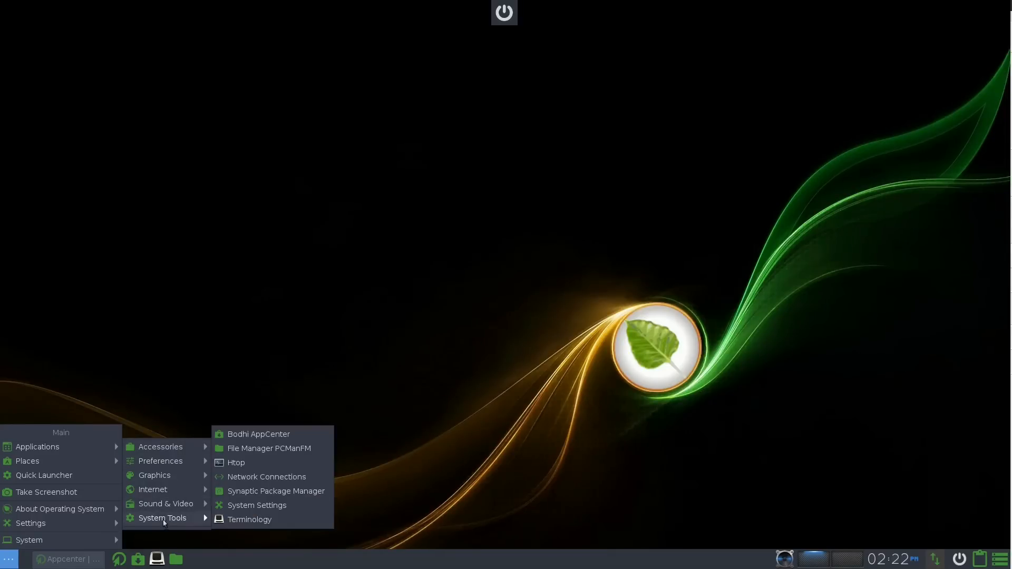
mouse_move(180, 505)
click(232, 506)
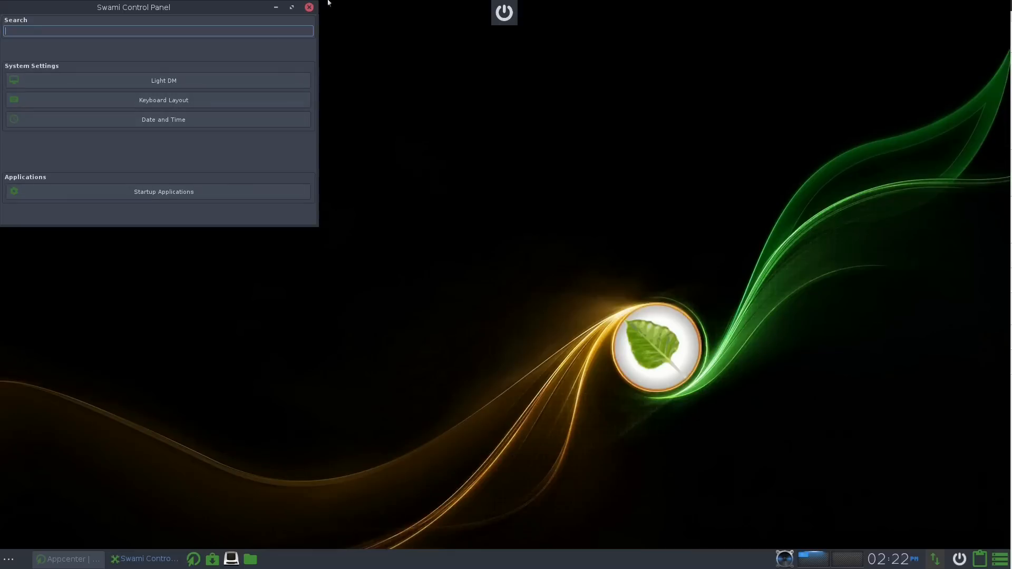
click(309, 8)
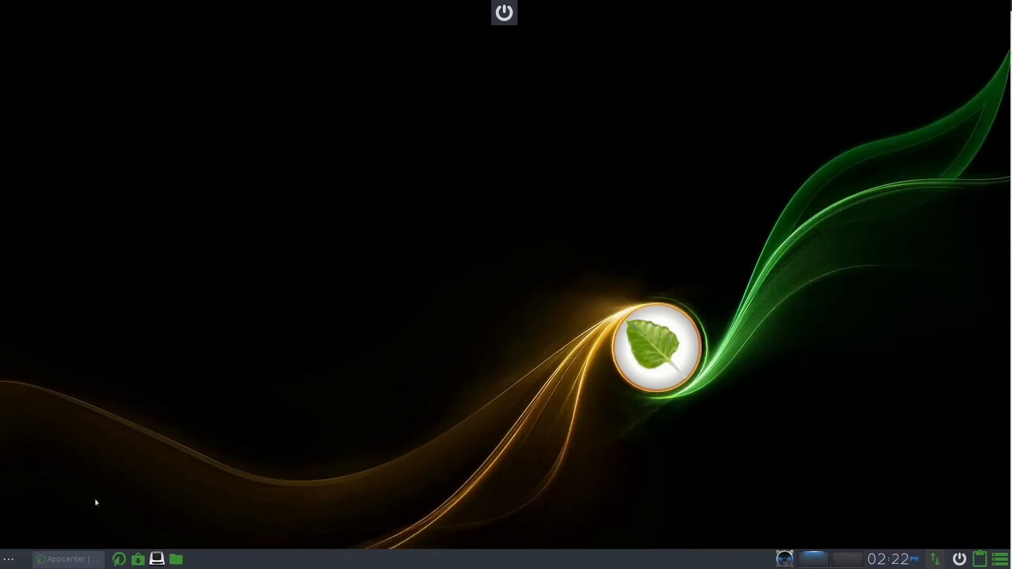
Step: Apply the Arc-Dark (v2) (v3) theme to GTK applications in the application theme settings
click(3, 566)
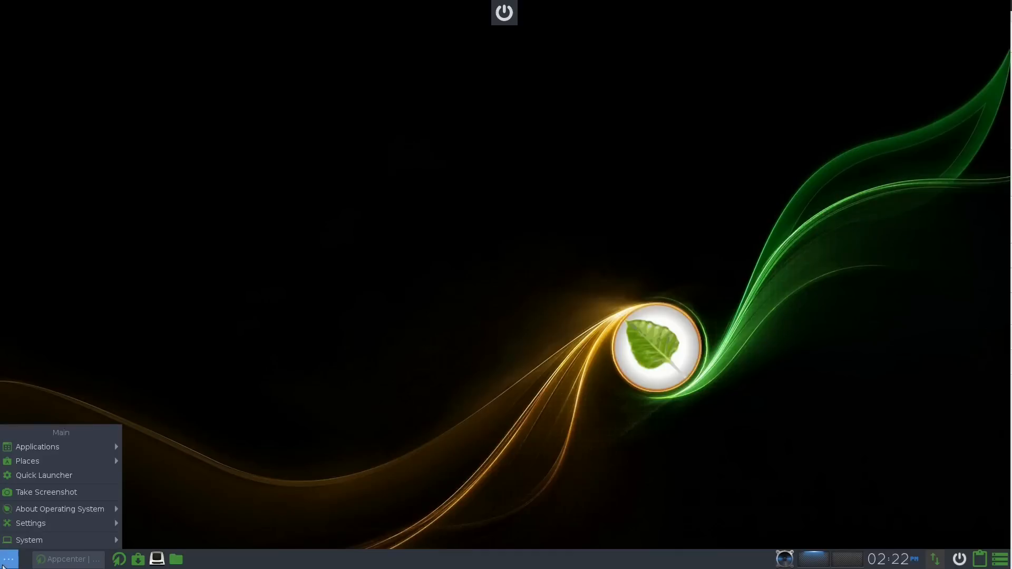
mouse_move(73, 546)
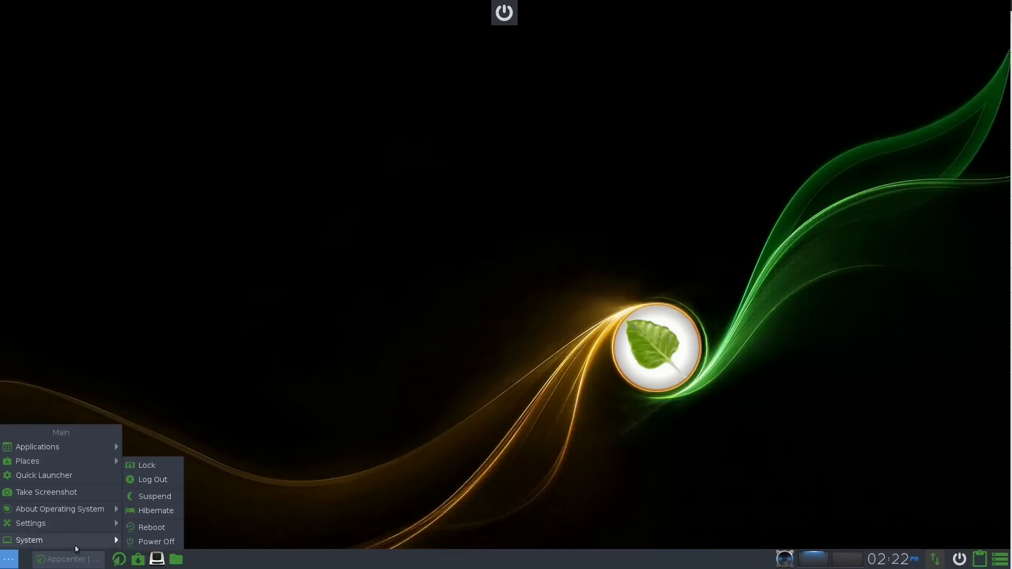
mouse_move(87, 530)
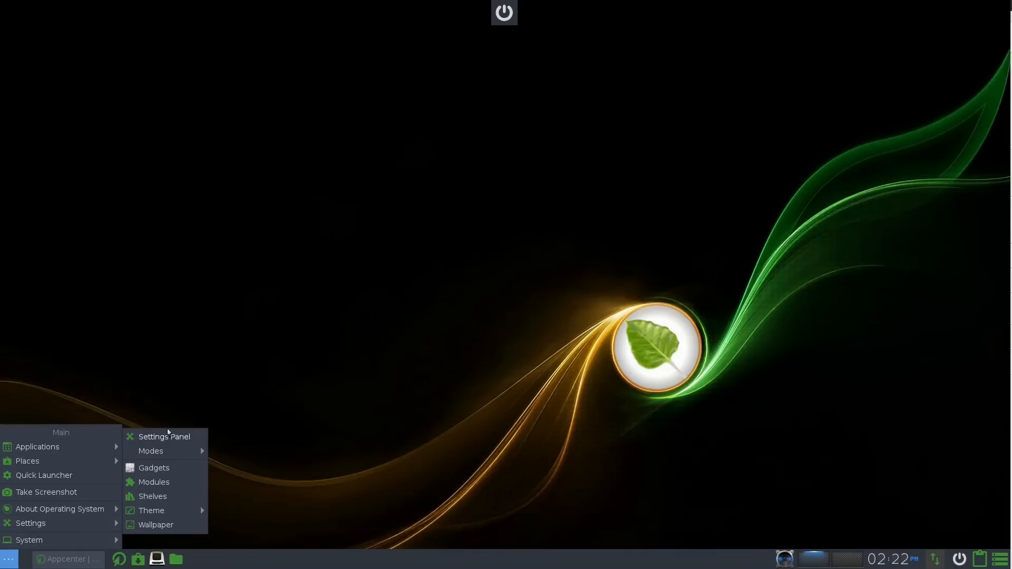
click(163, 438)
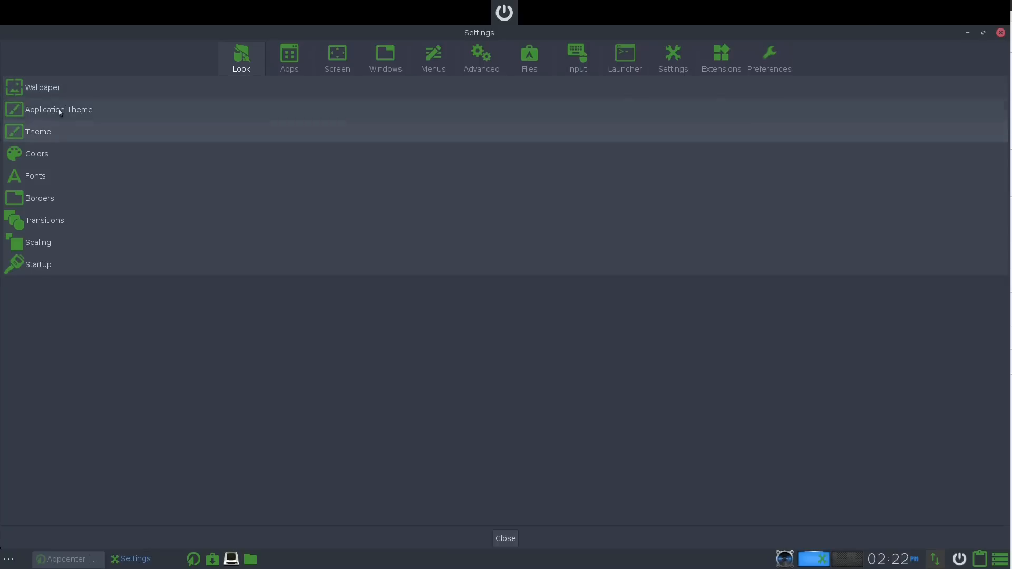
click(59, 110)
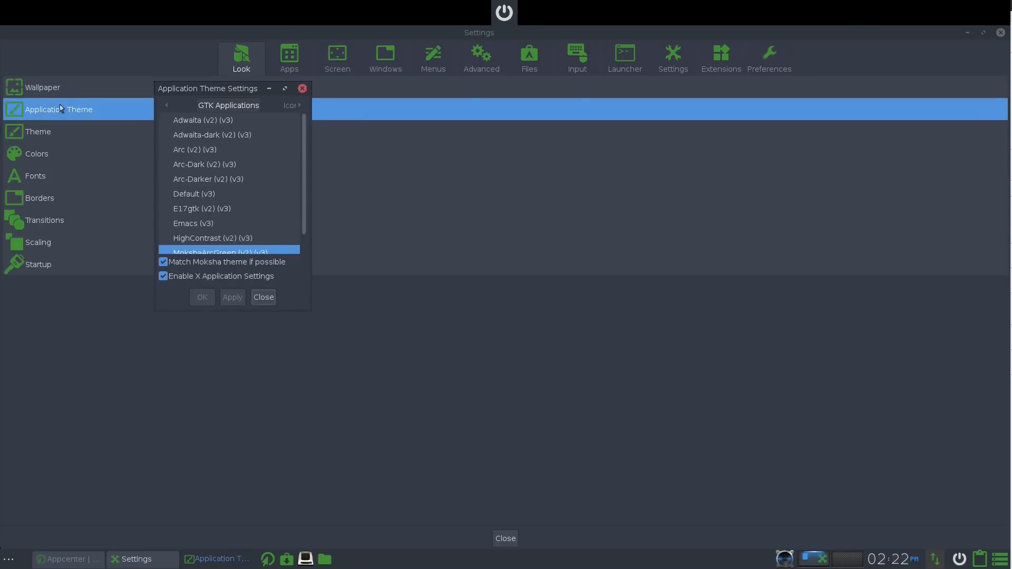
mouse_move(305, 138)
mouse_down()
mouse_move(304, 166)
mouse_move(303, 142)
mouse_up()
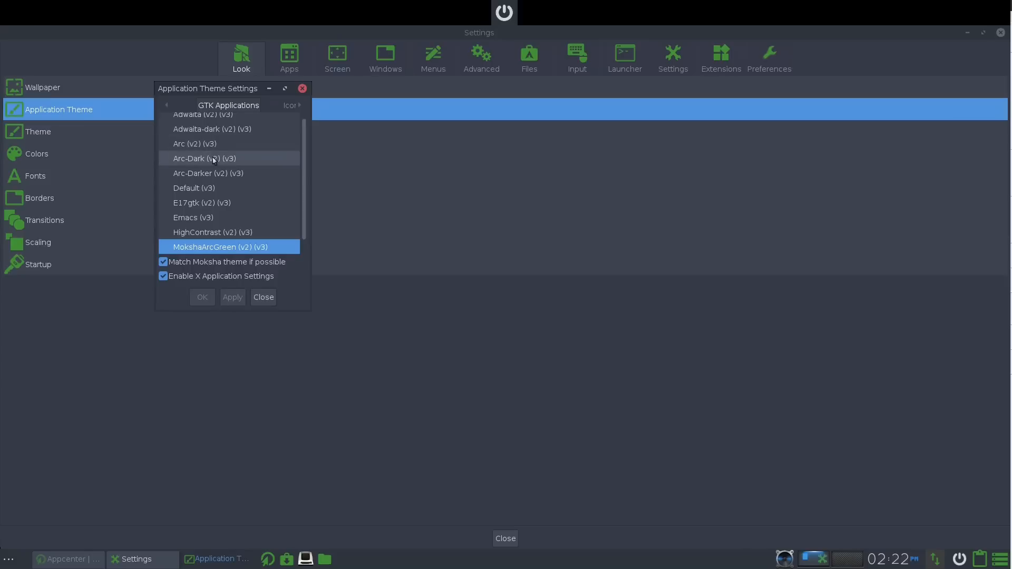
click(214, 158)
click(231, 298)
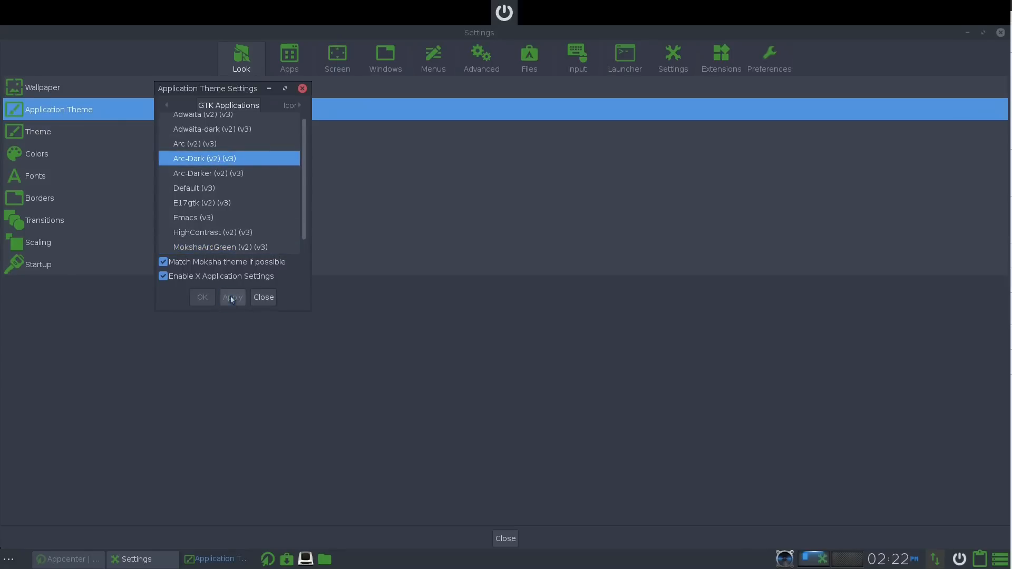
Step: Apply the Enlightenment-X icon theme in the application theme settings, and close the settings windows
click(283, 106)
scroll(230, 156, down, 2)
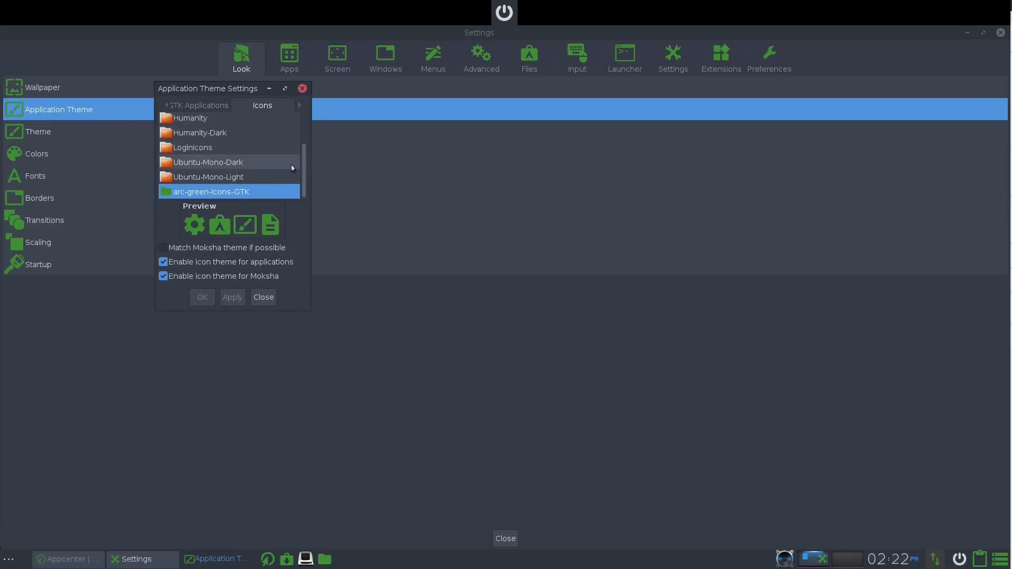
scroll(266, 166, up, 2)
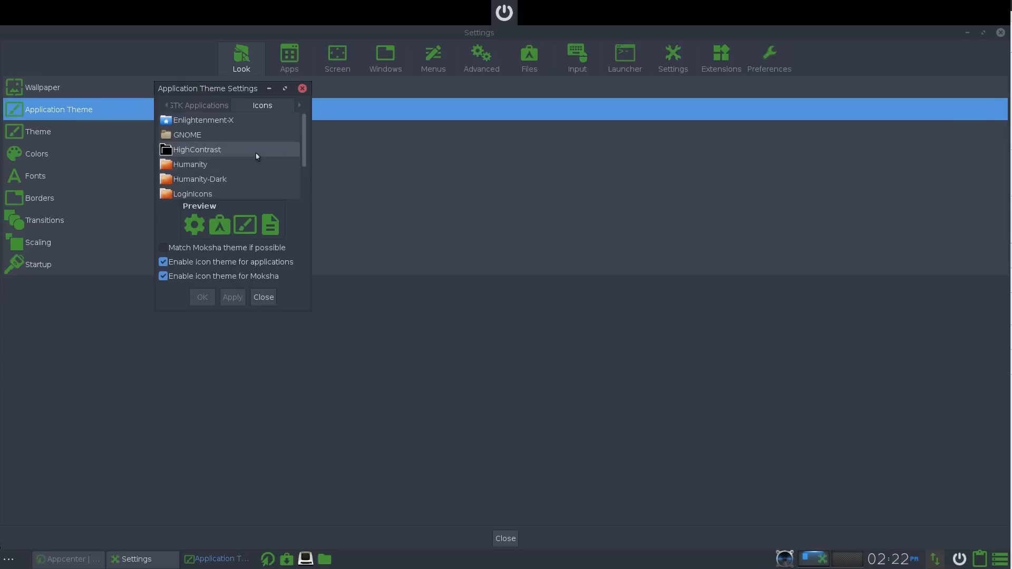
click(203, 124)
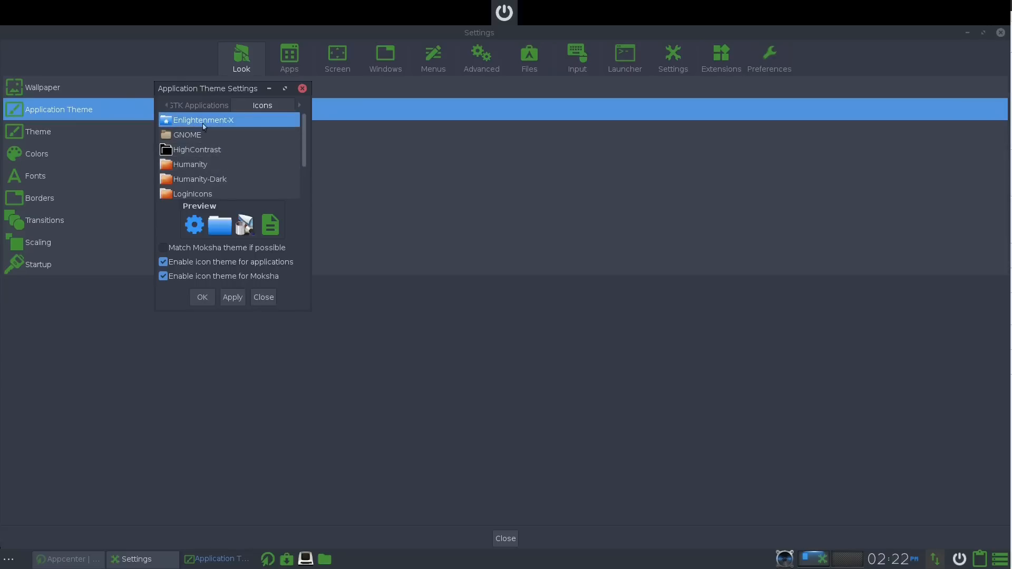
click(232, 297)
click(264, 298)
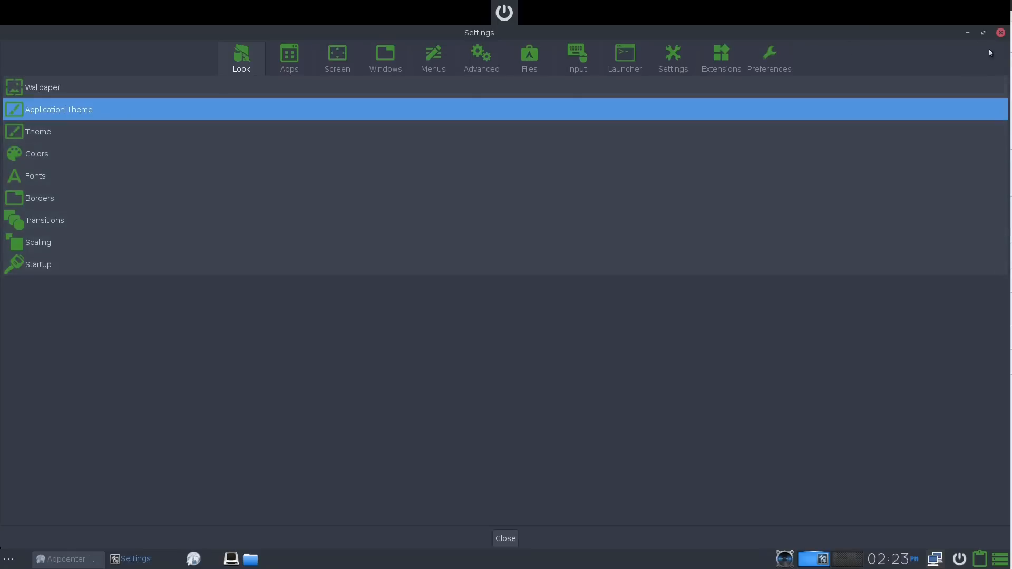
click(1000, 32)
click(176, 558)
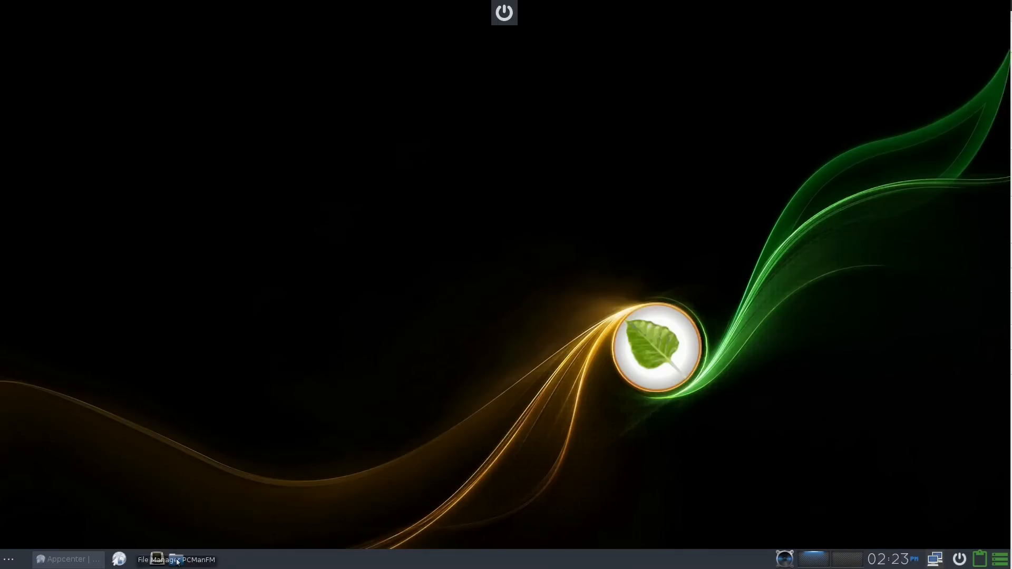
click(330, 8)
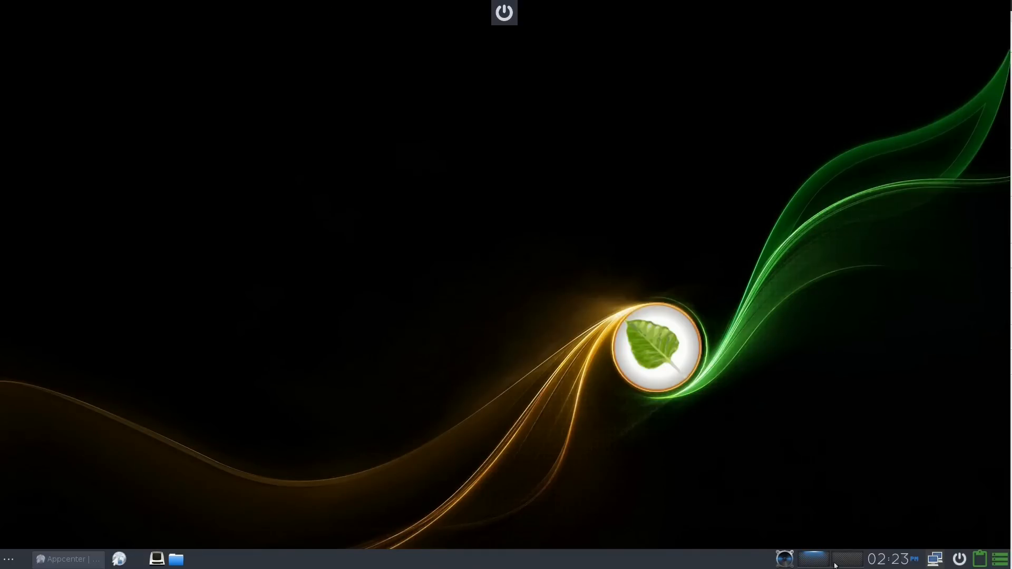
Step: Apply the MokshaArcGreen system theme to the desktop from the Look settings, and close the settings panel and theme selector
click(10, 561)
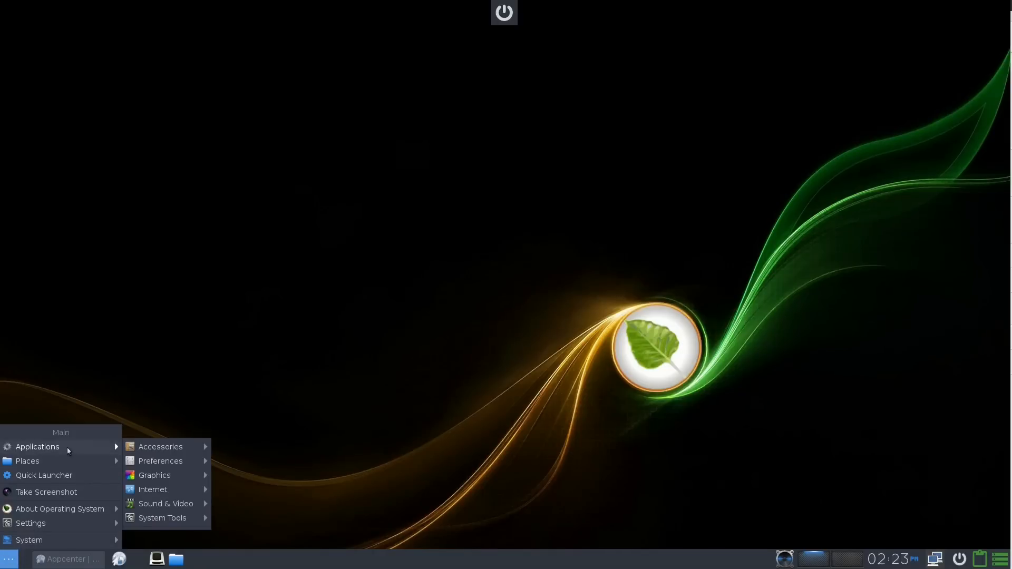
mouse_move(28, 541)
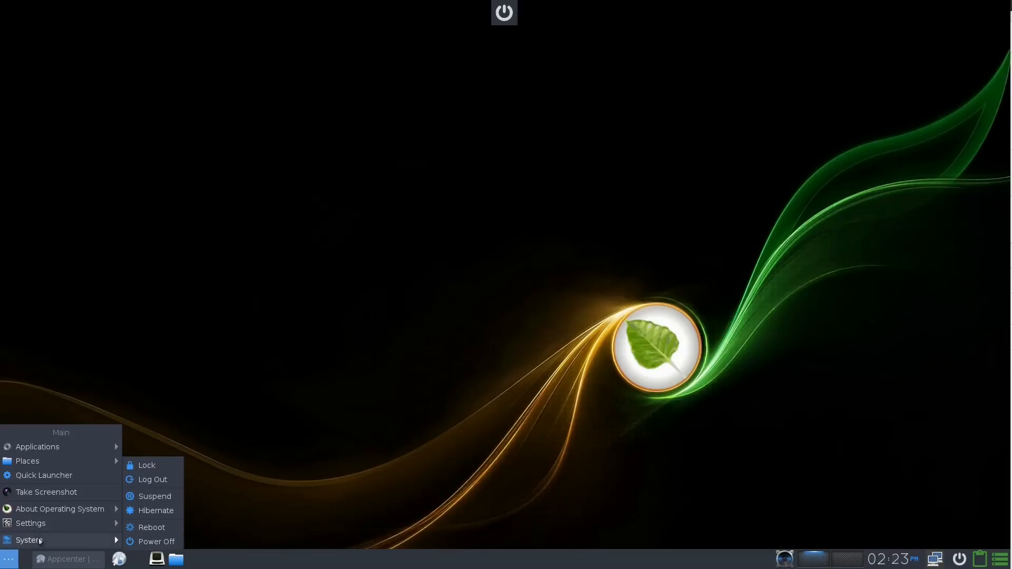
mouse_move(58, 527)
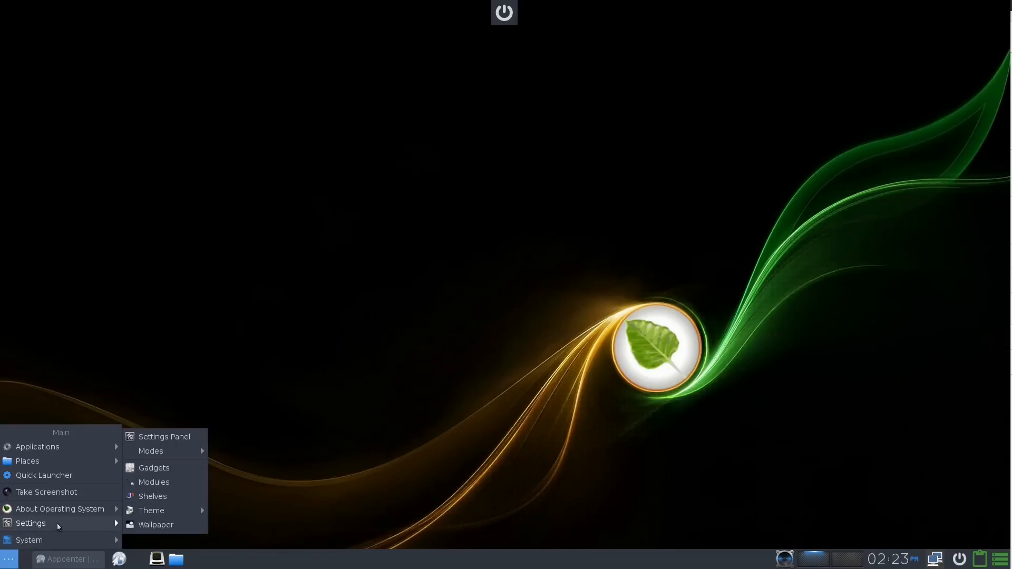
click(163, 442)
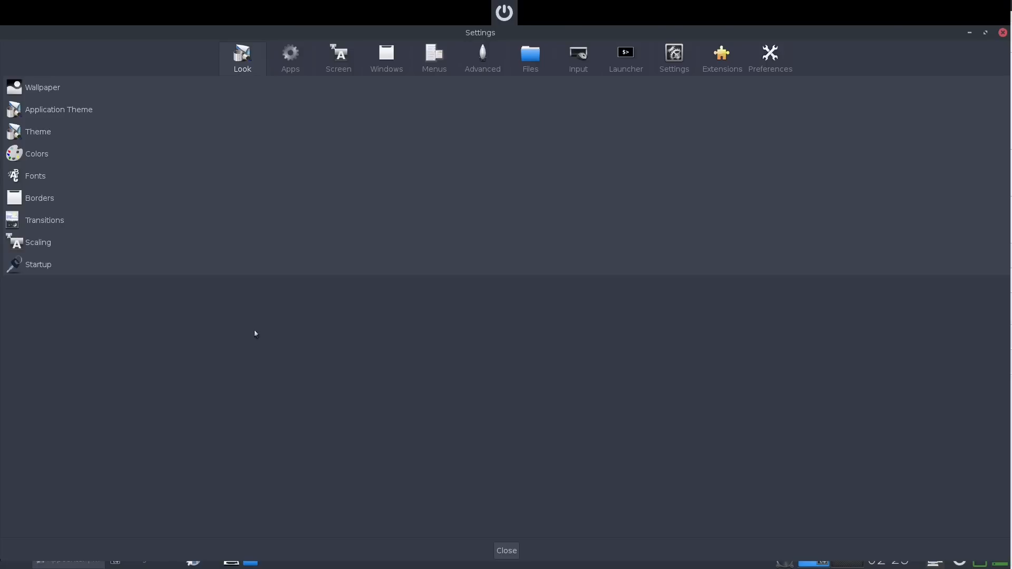
click(46, 131)
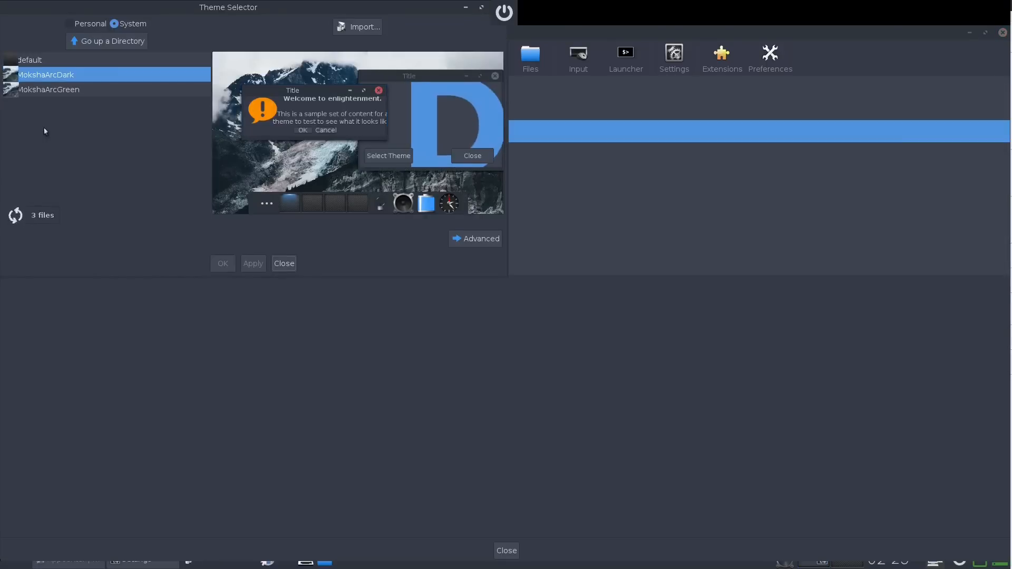
click(80, 91)
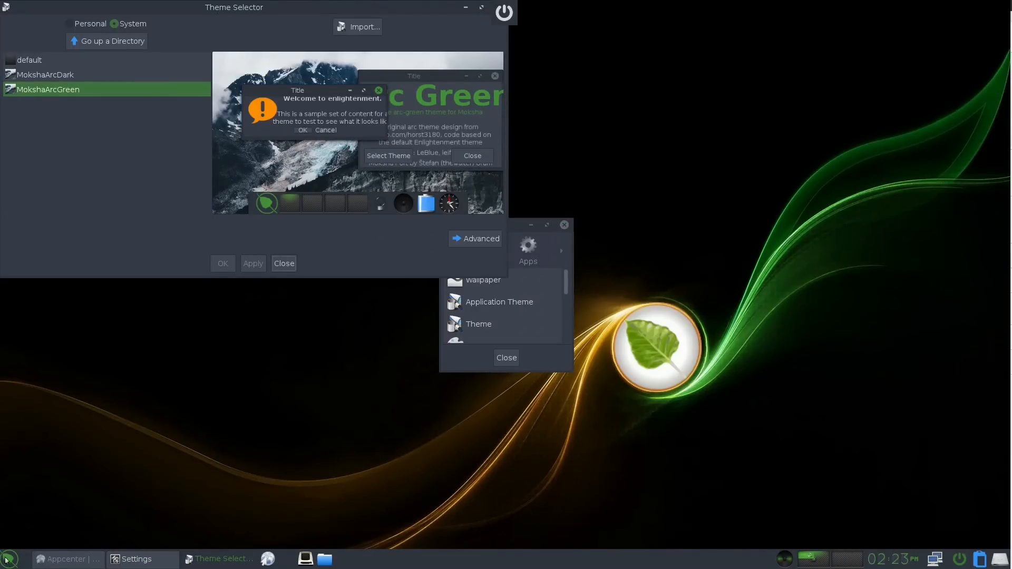
click(507, 358)
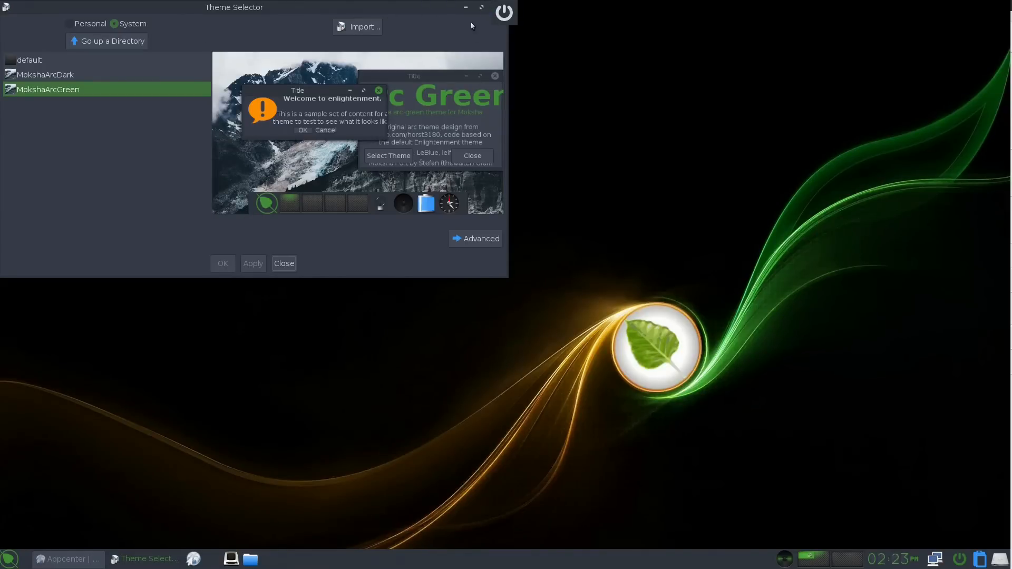
click(491, 7)
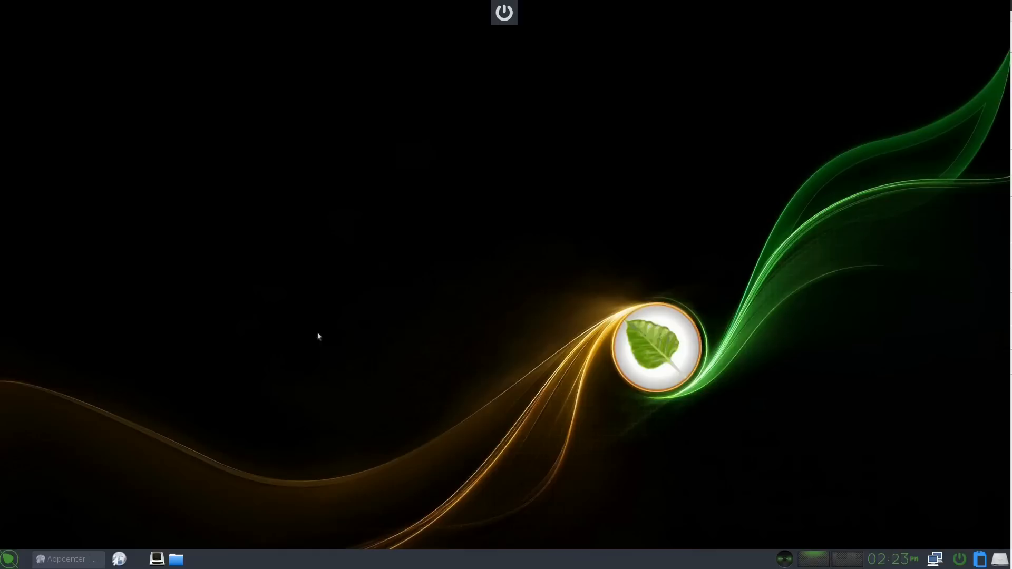
Step: Apply the MokshaArcGreen (v2) (v3) theme to GTK applications in the application theme settings, and return to the empty desktop
click(6, 565)
mouse_move(75, 530)
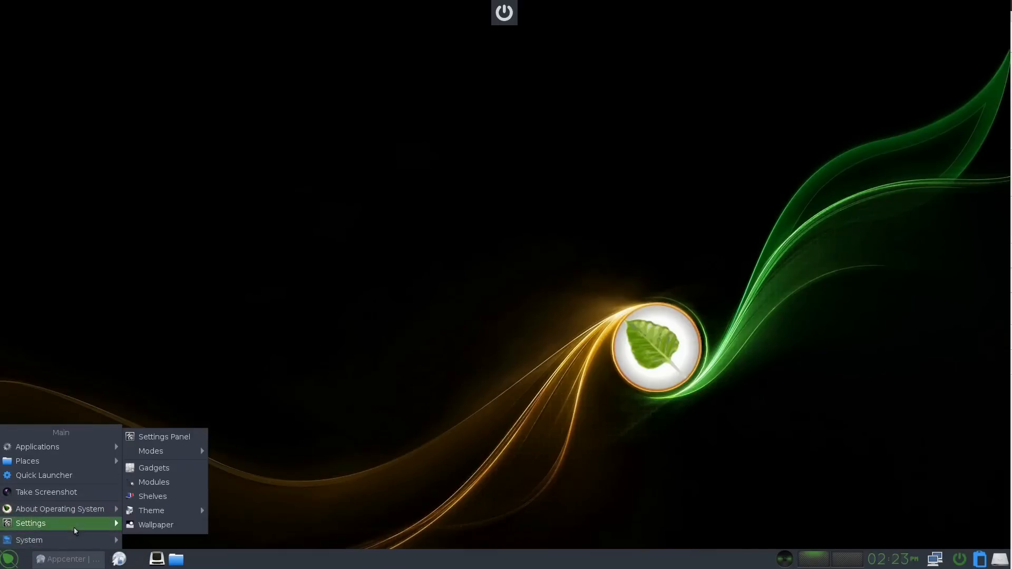
click(161, 437)
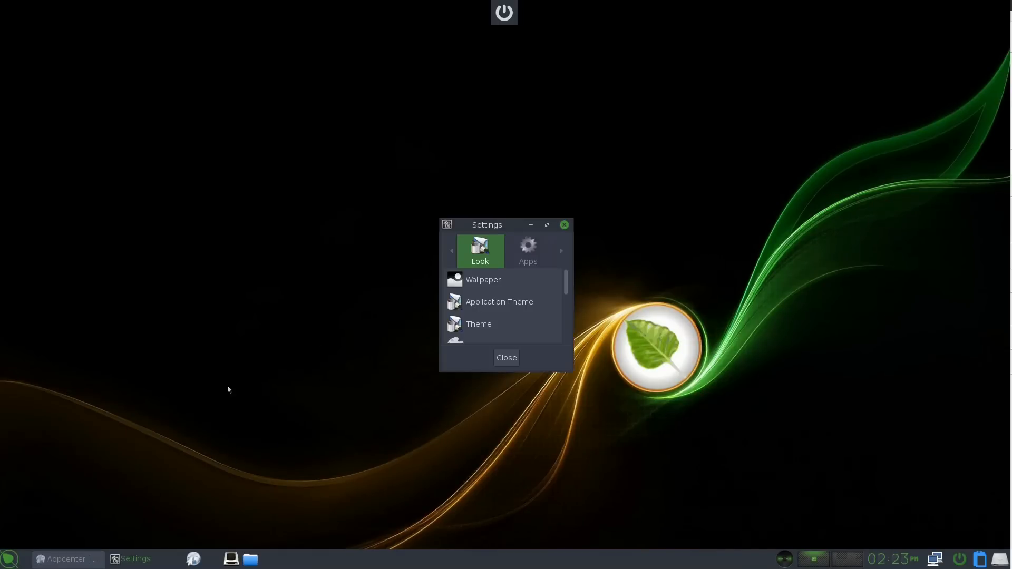
click(56, 110)
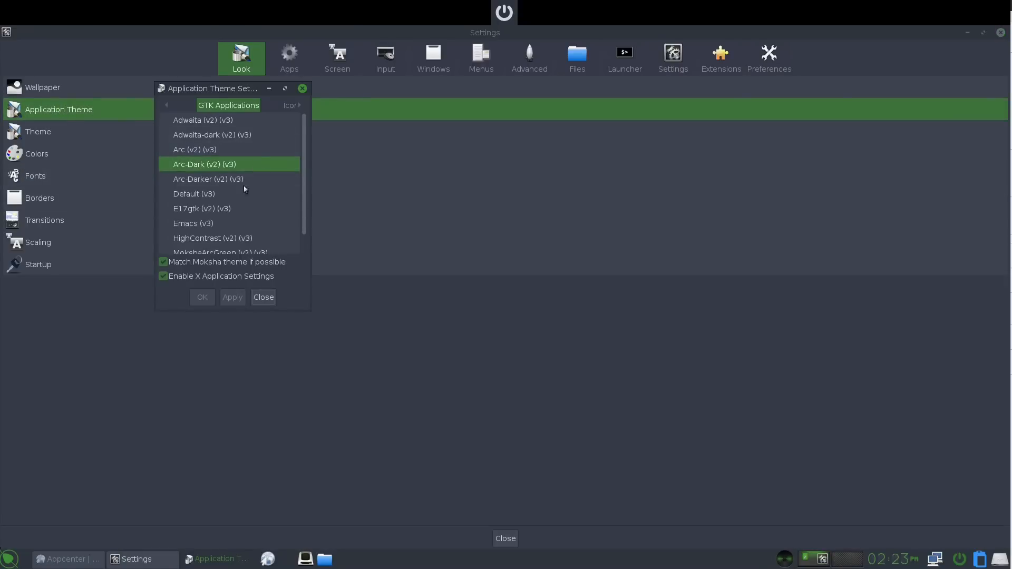
scroll(241, 199, down, 1)
click(226, 235)
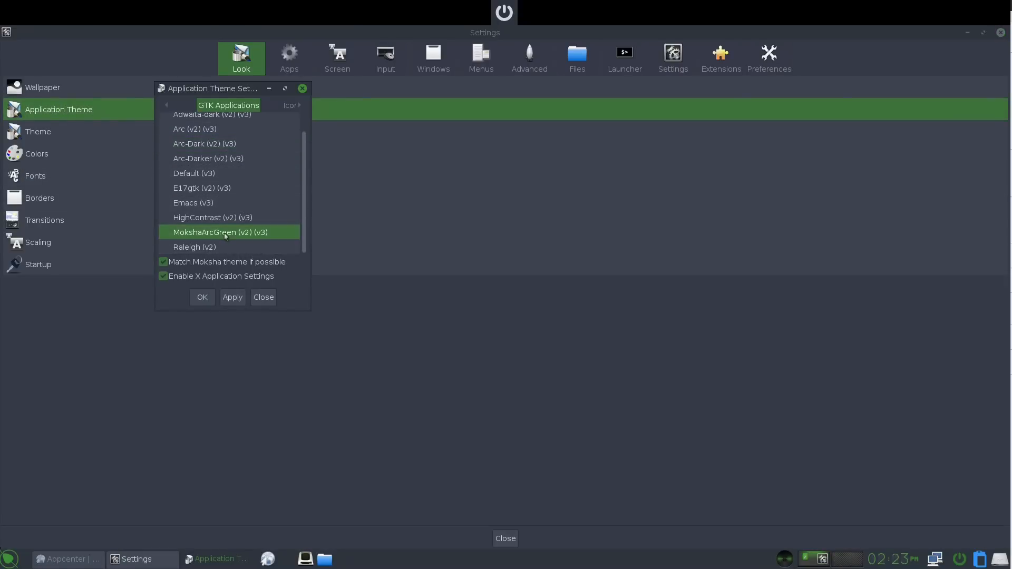
click(232, 299)
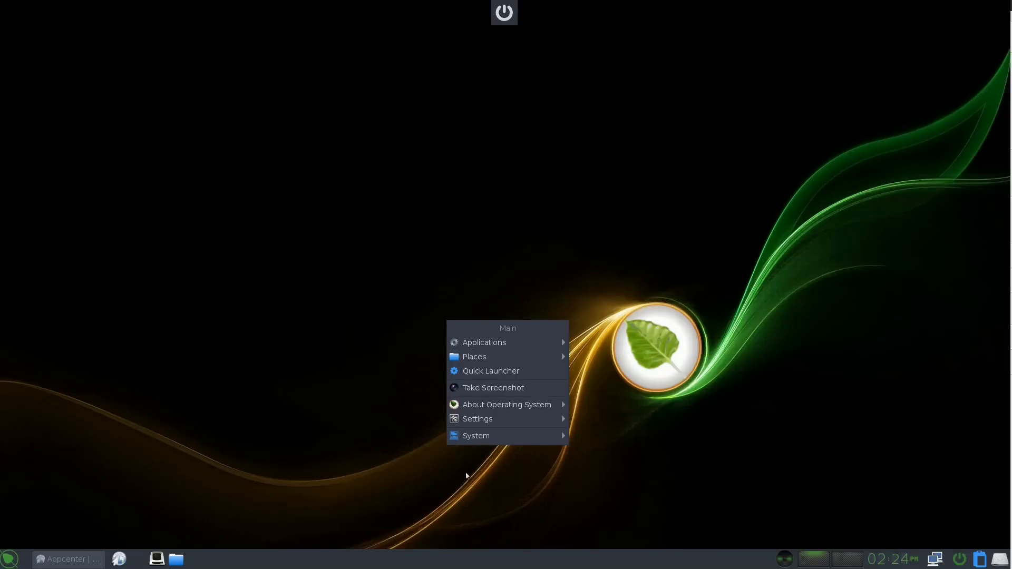
click(323, 379)
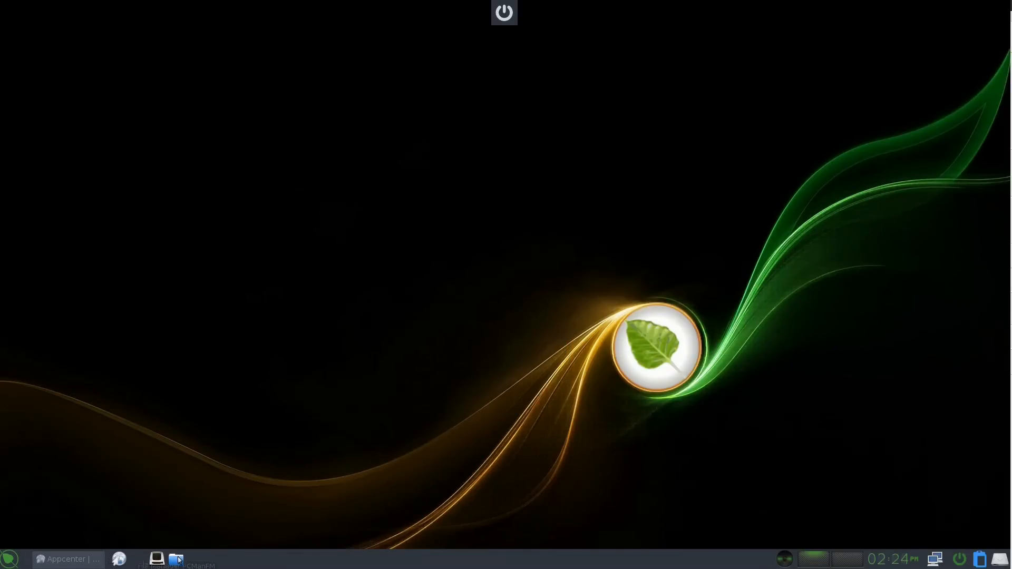
Step: Apply the arc-green-icons-GTK icon theme in the application theme settings, and close the settings windows
click(10, 557)
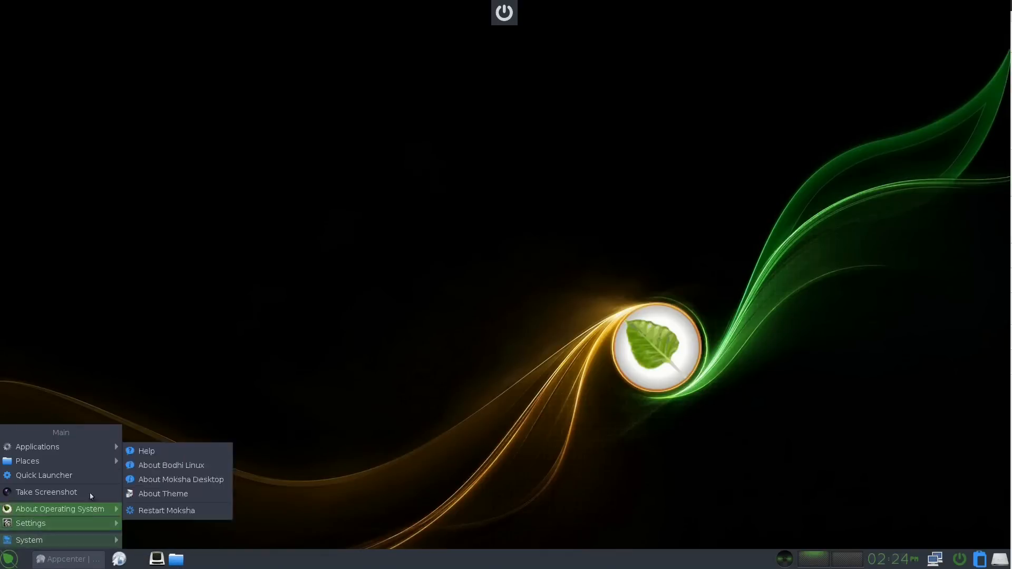
mouse_move(93, 455)
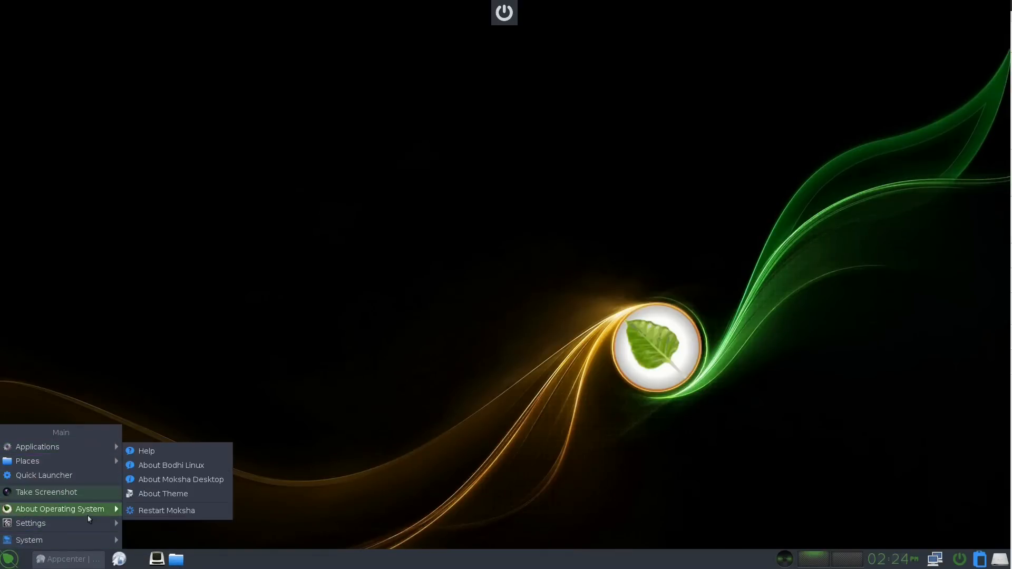
mouse_move(106, 523)
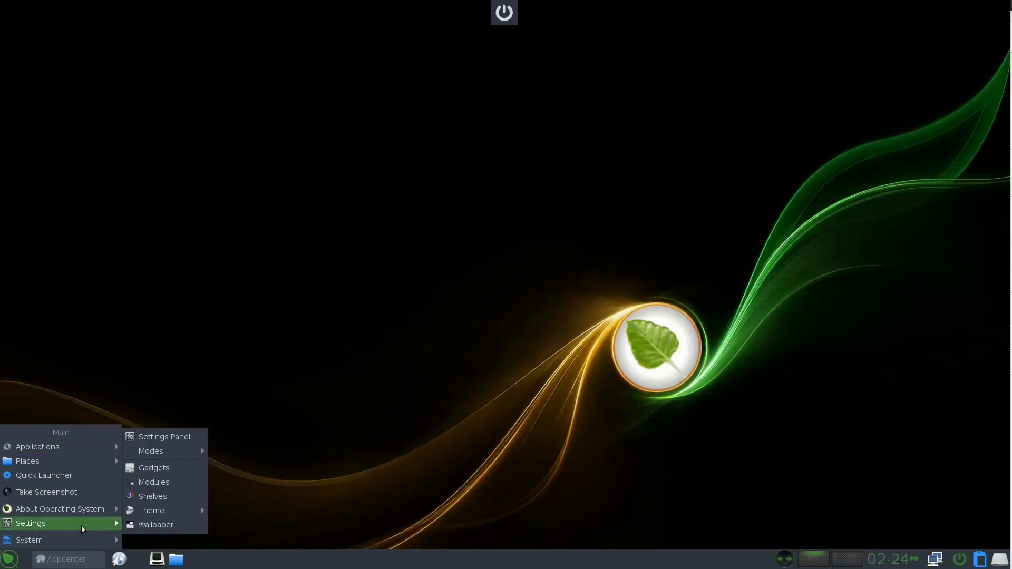
click(174, 439)
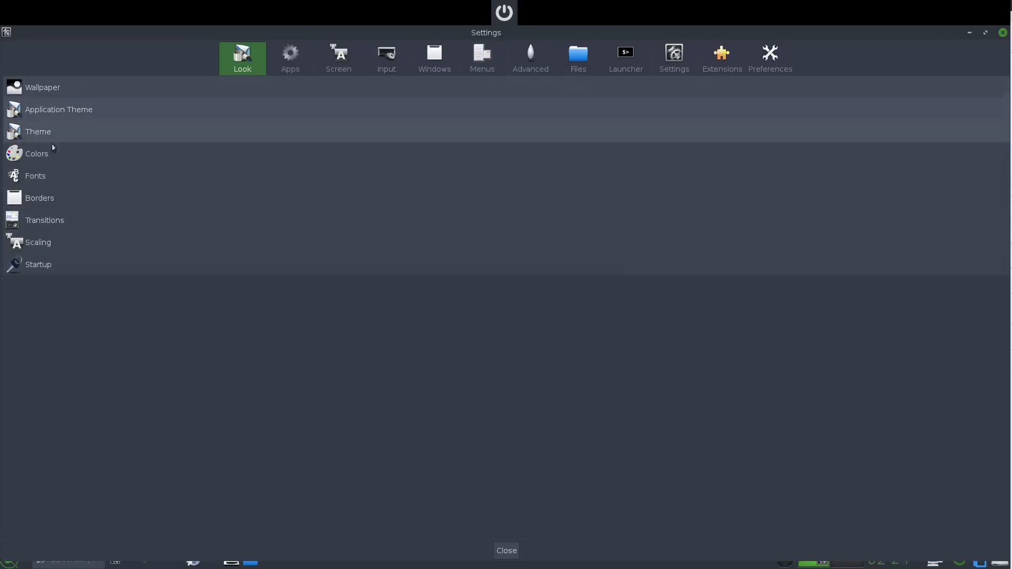
click(62, 111)
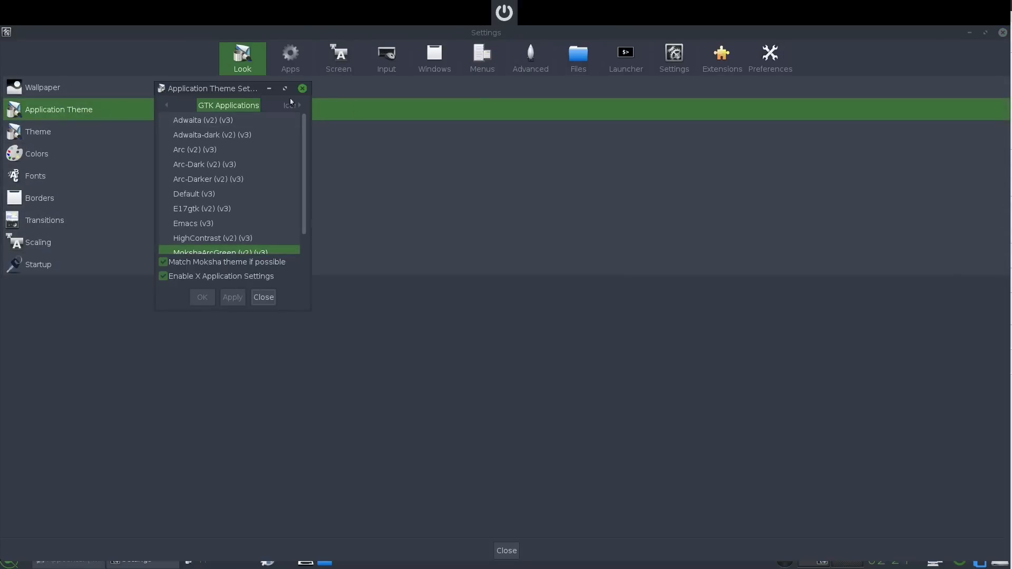
click(290, 106)
scroll(264, 145, down, 4)
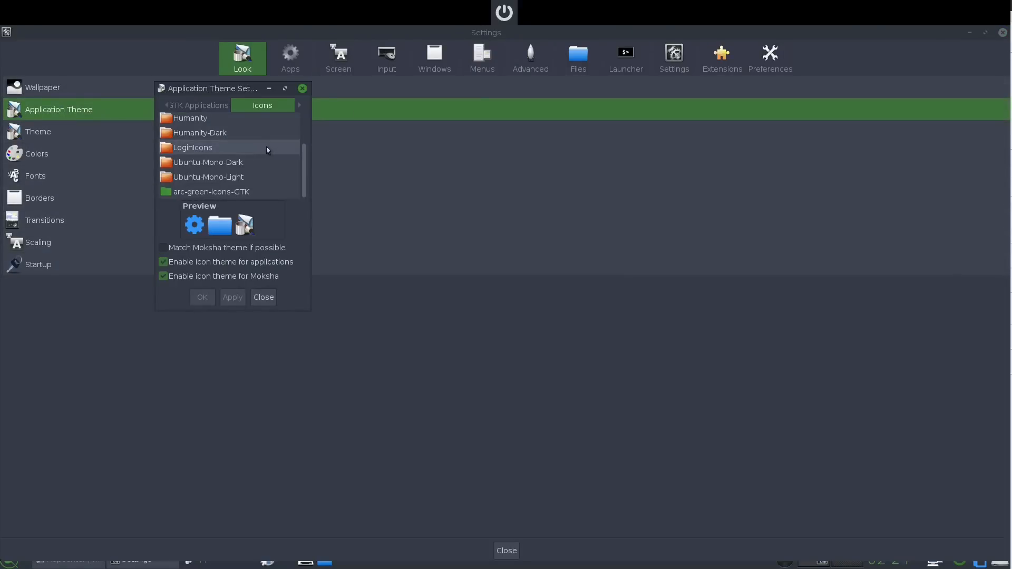
click(222, 190)
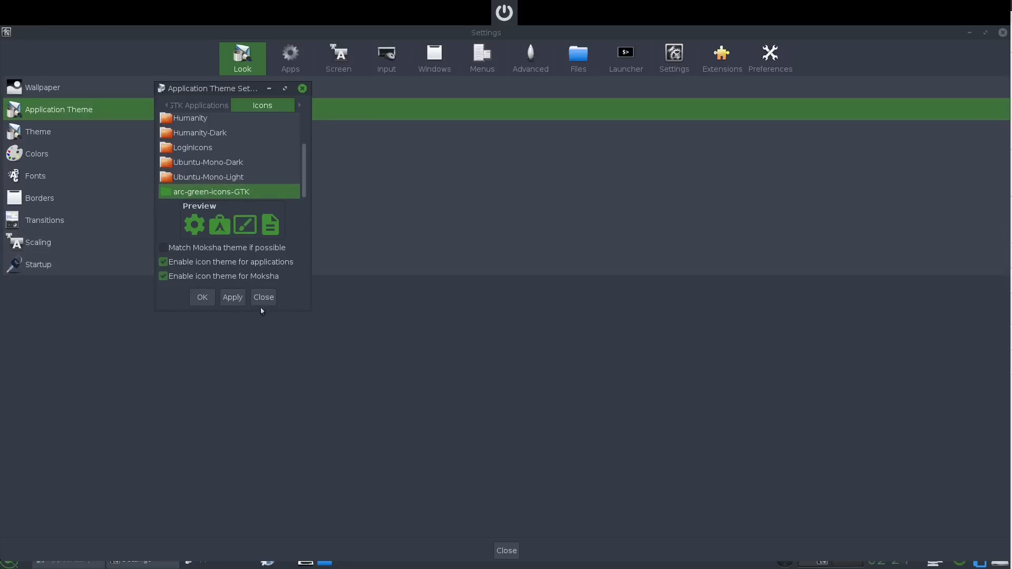
click(233, 298)
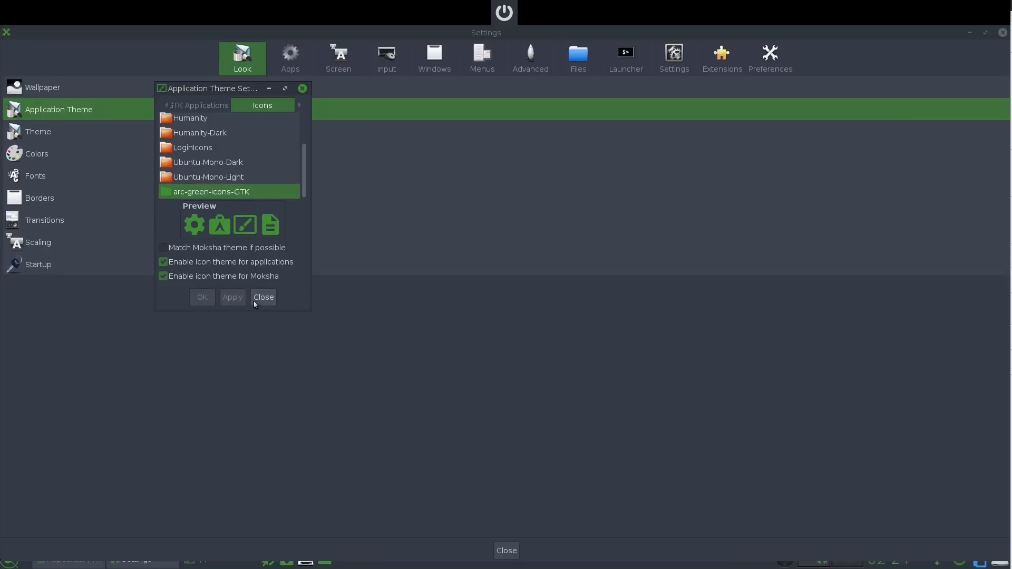
click(255, 303)
click(1002, 32)
click(468, 265)
click(322, 212)
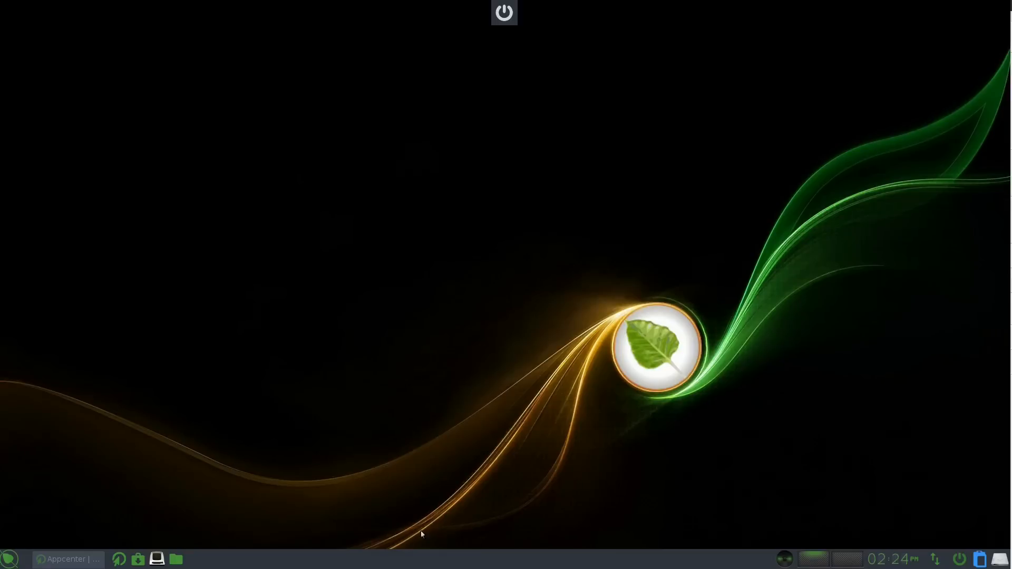
Step: Launch the Bodhi AppCenter from the system tools and open its Web Browsers category
click(9, 564)
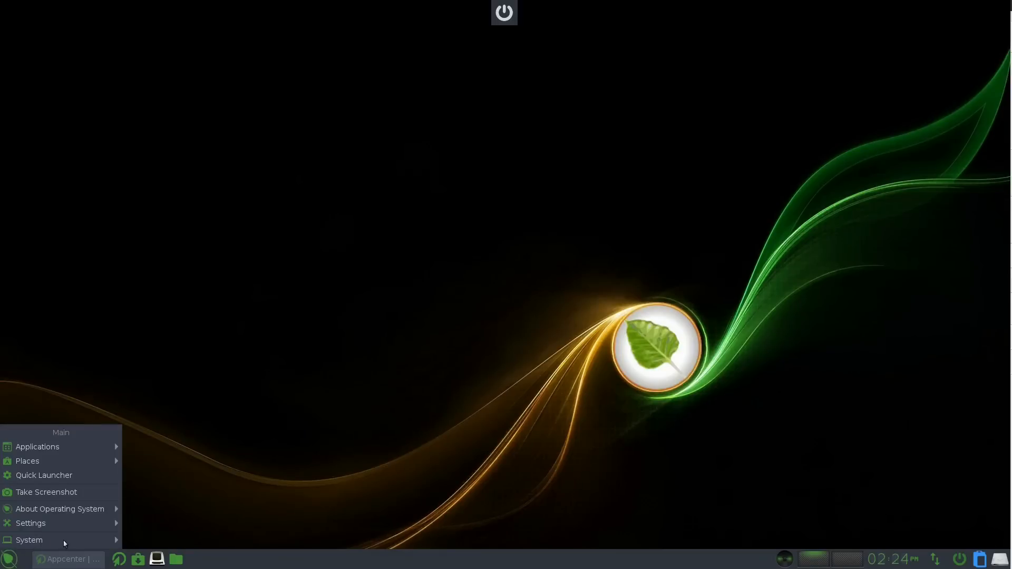
mouse_move(64, 543)
mouse_move(66, 524)
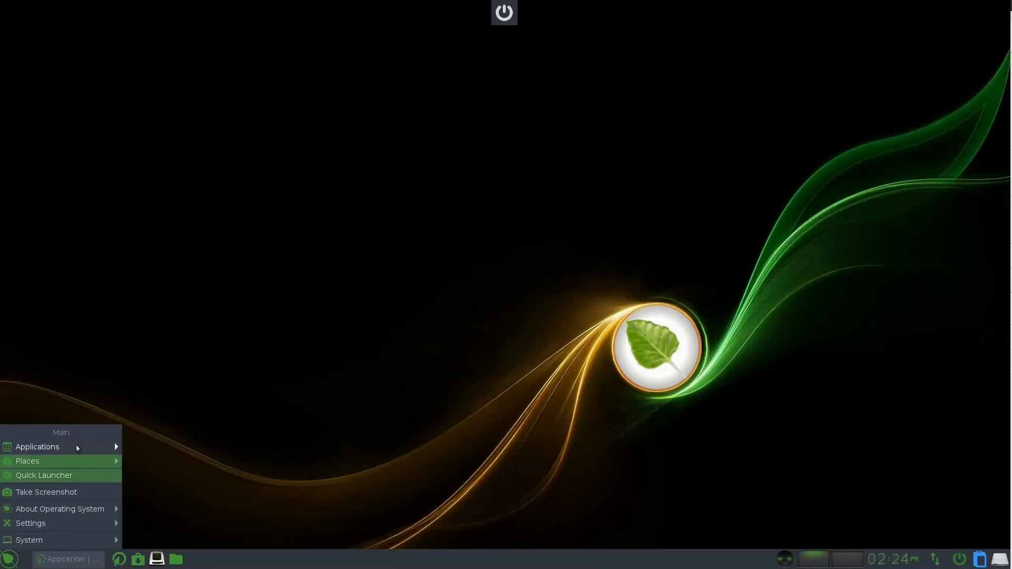
mouse_move(77, 447)
mouse_move(173, 521)
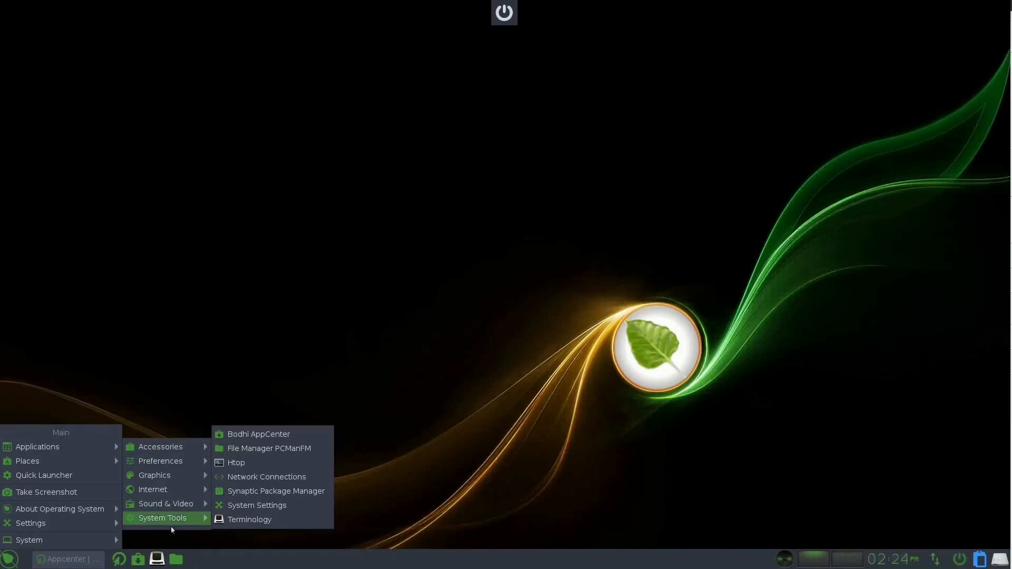
click(282, 436)
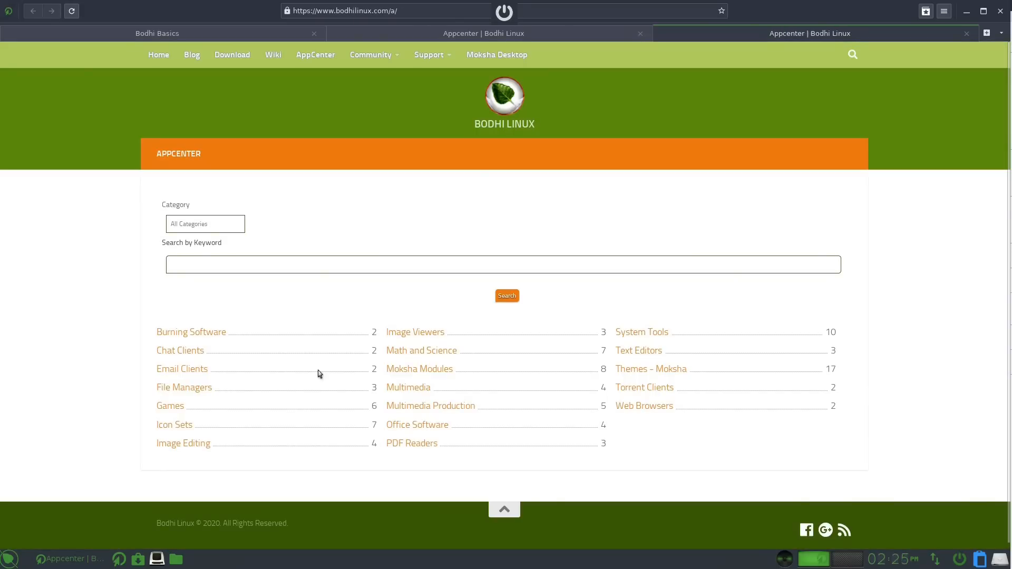
scroll(336, 264, down, 1)
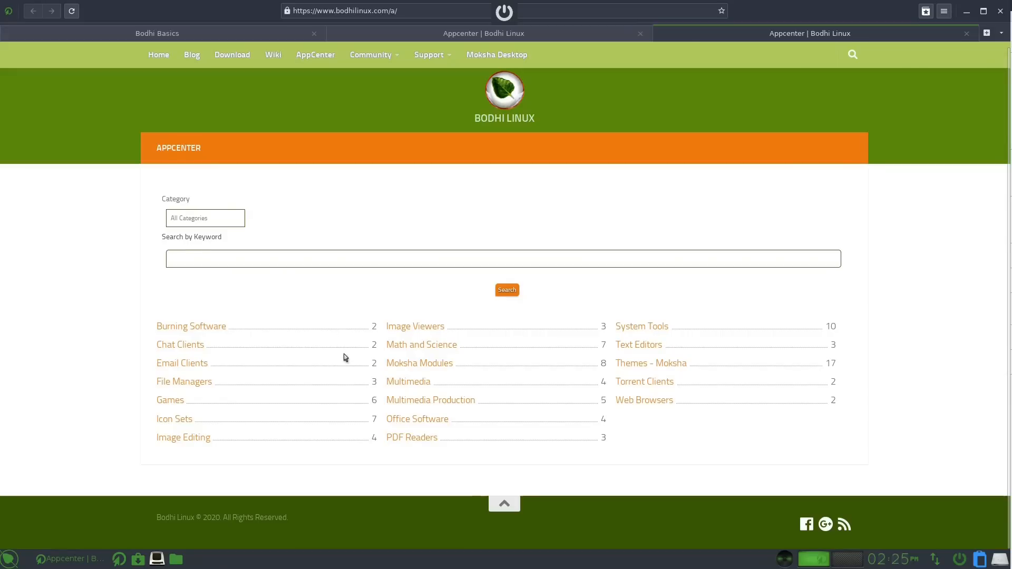
click(645, 396)
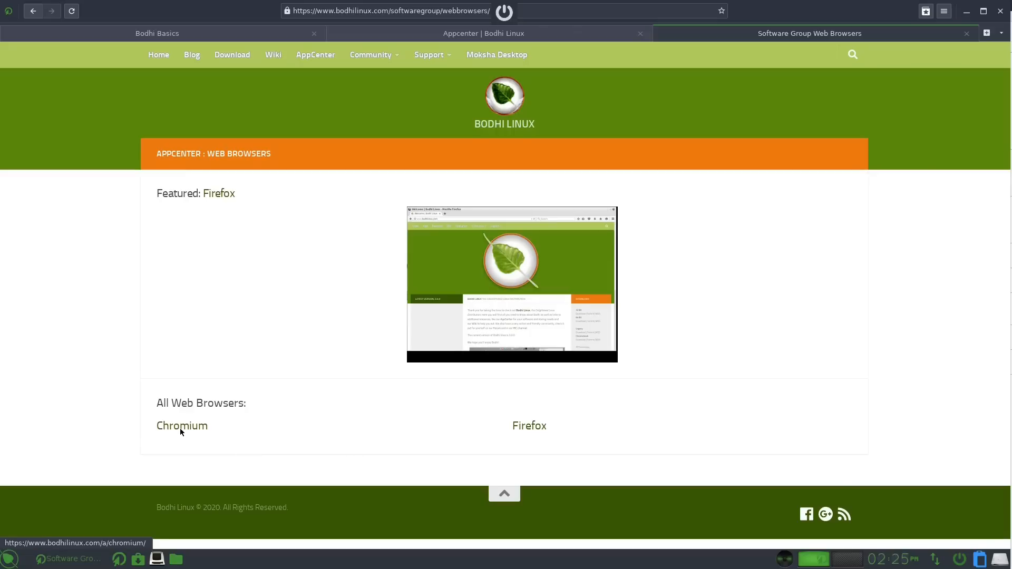
Step: Install Firefox from its AppCenter page, entering the account password to authorize it, and close the installer
click(529, 425)
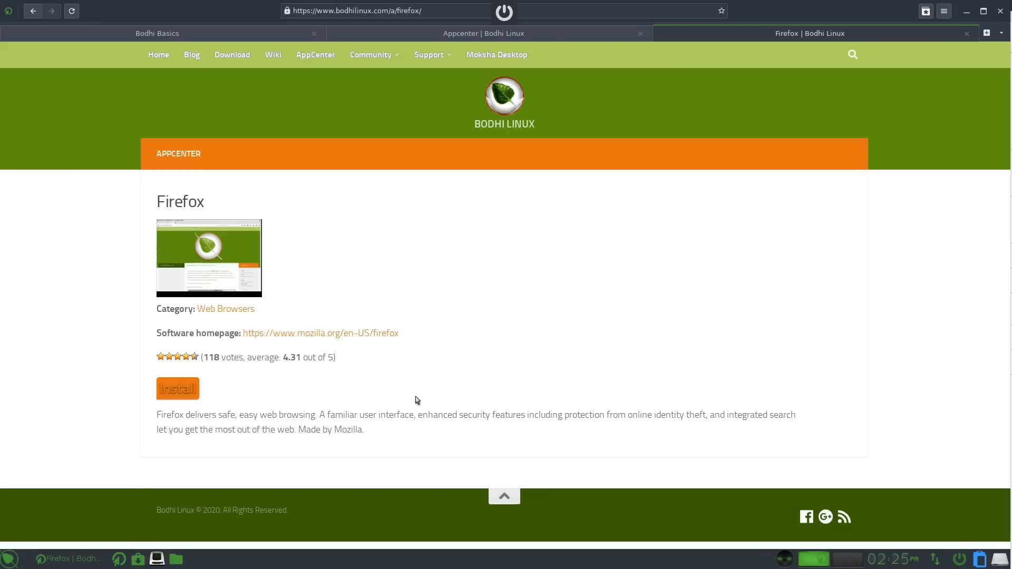
click(178, 388)
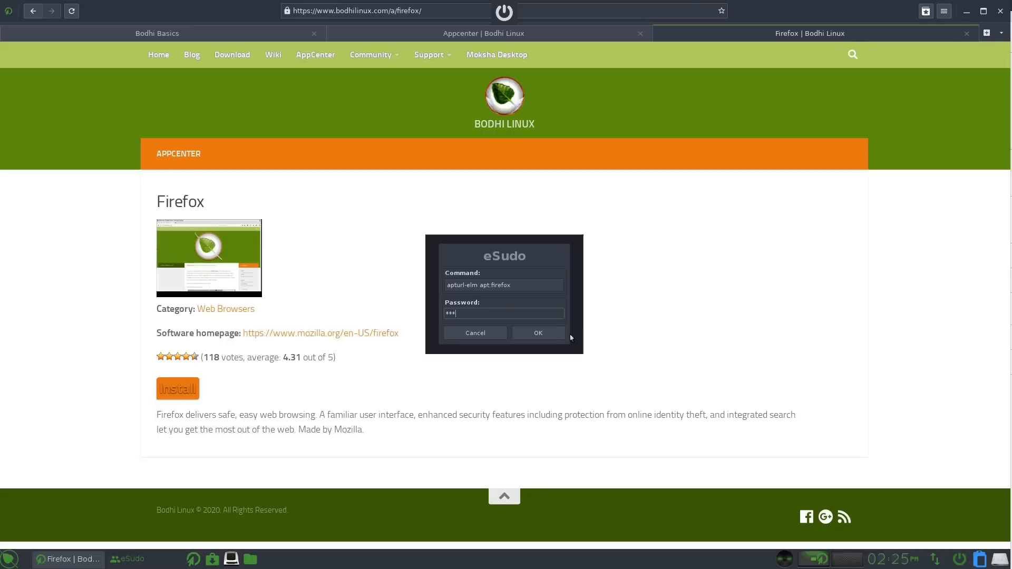
click(541, 334)
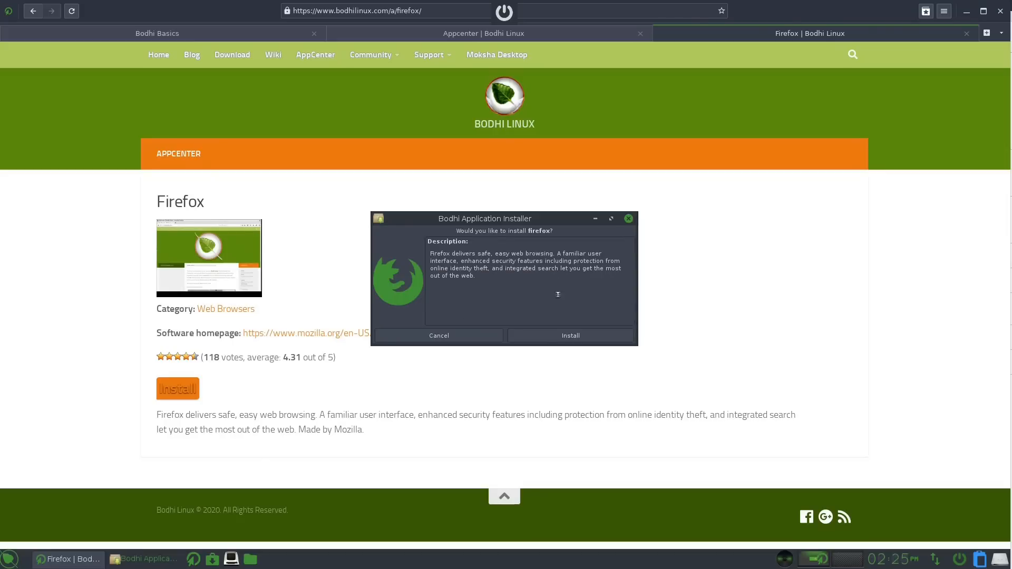
click(560, 339)
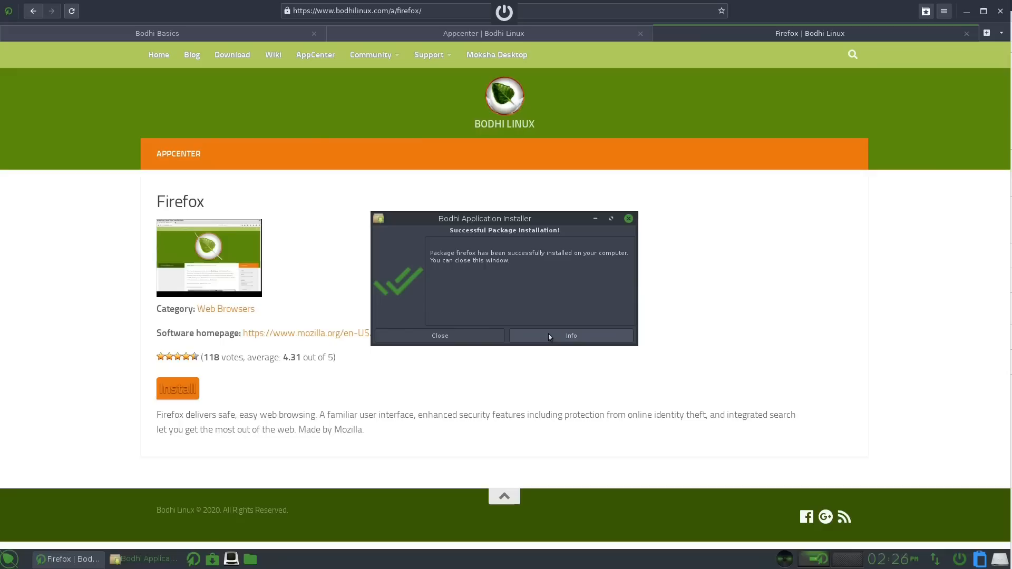
click(462, 339)
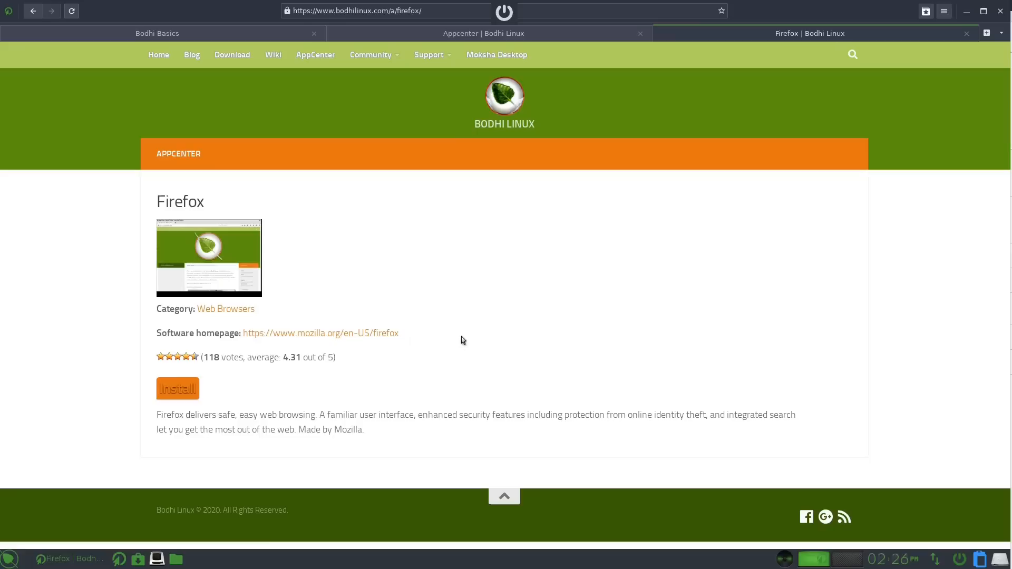
Step: Launch Firefox from the Internet applications to check that it runs, and quit it with all its tabs
click(9, 559)
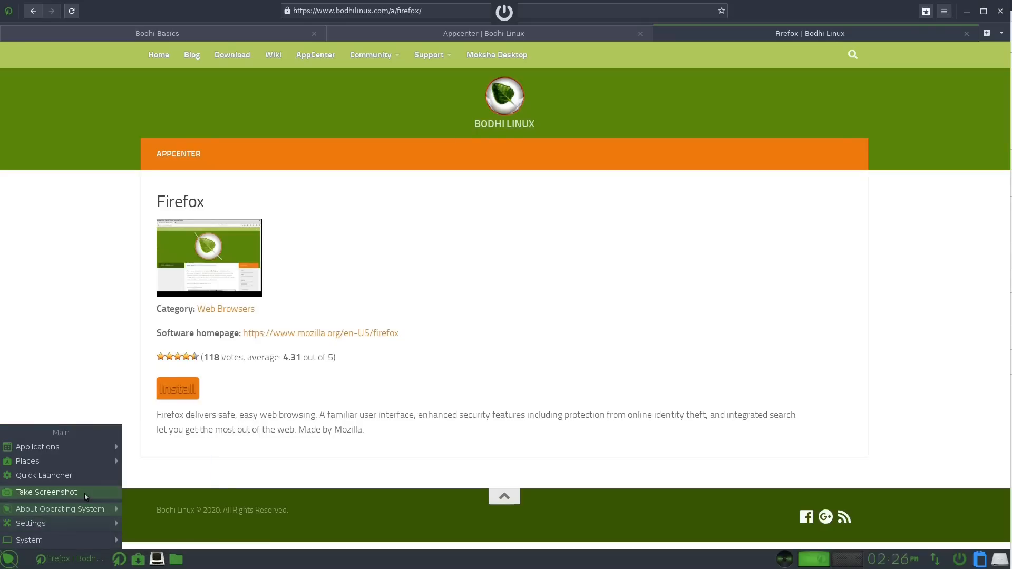
mouse_move(82, 449)
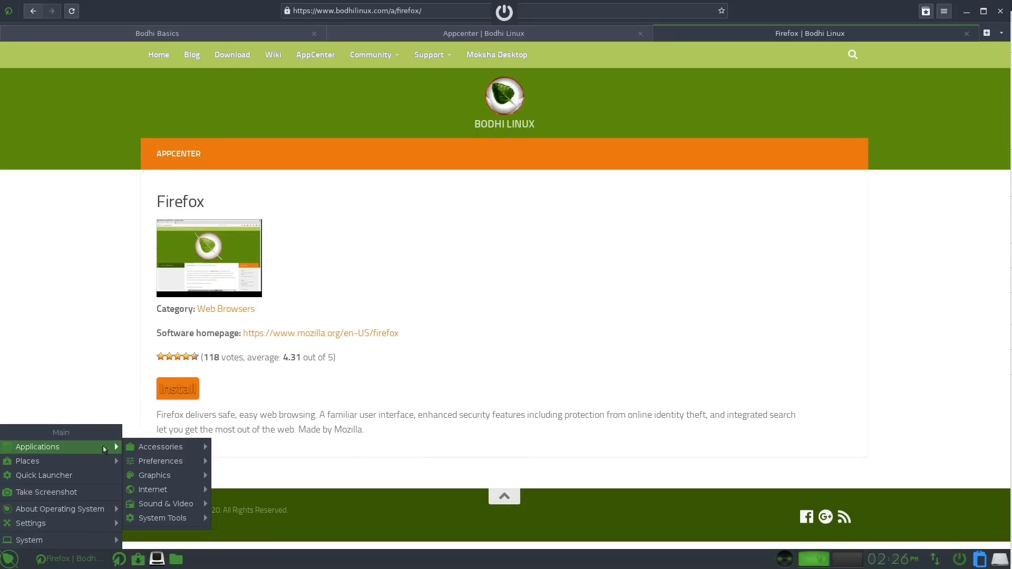
mouse_move(176, 491)
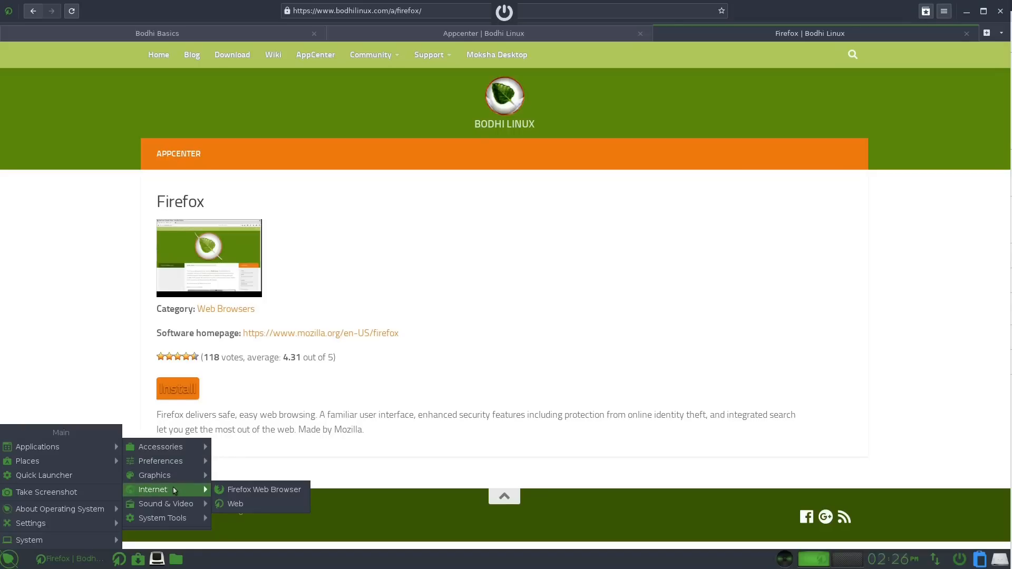
click(265, 489)
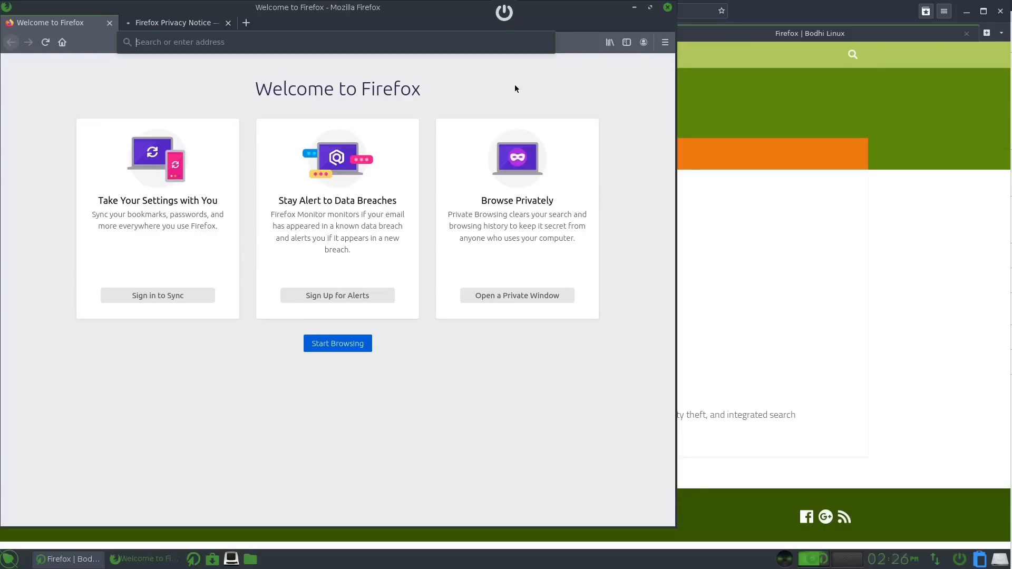
click(666, 8)
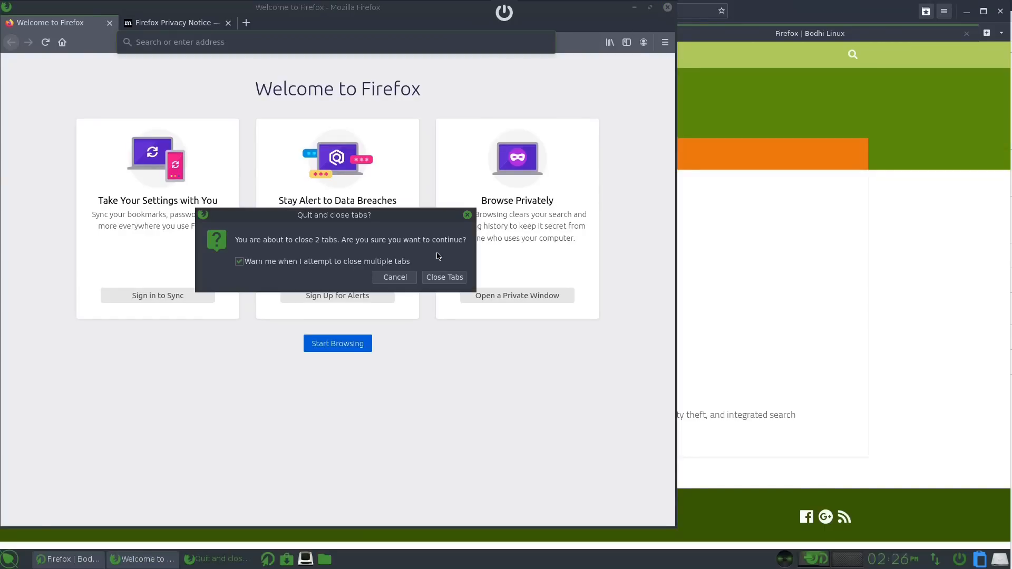
click(446, 278)
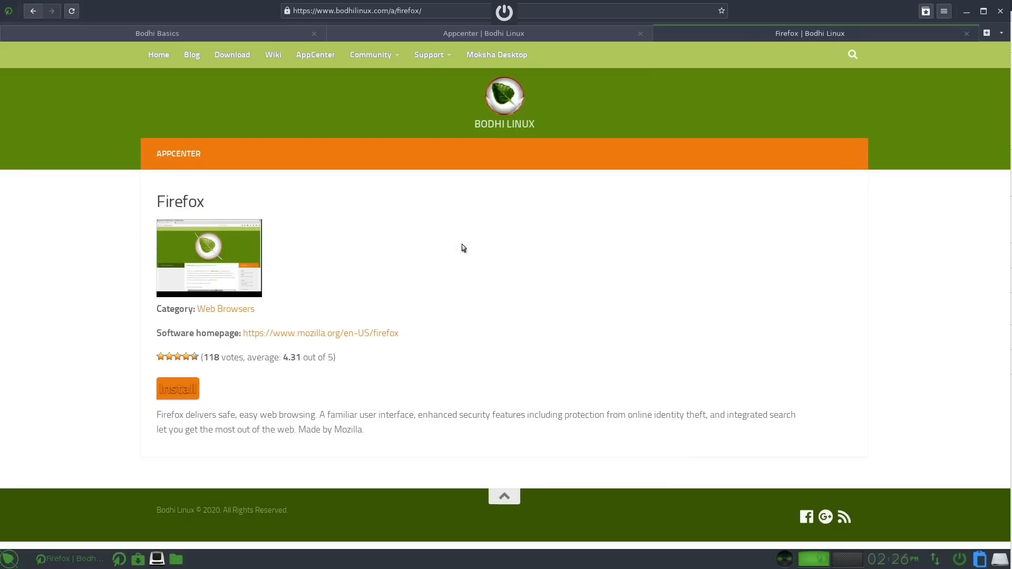
Step: Examine the AppCenter's Burning Software, Chat Clients, Email Clients and File Managers categories, and return to the category overview
click(33, 11)
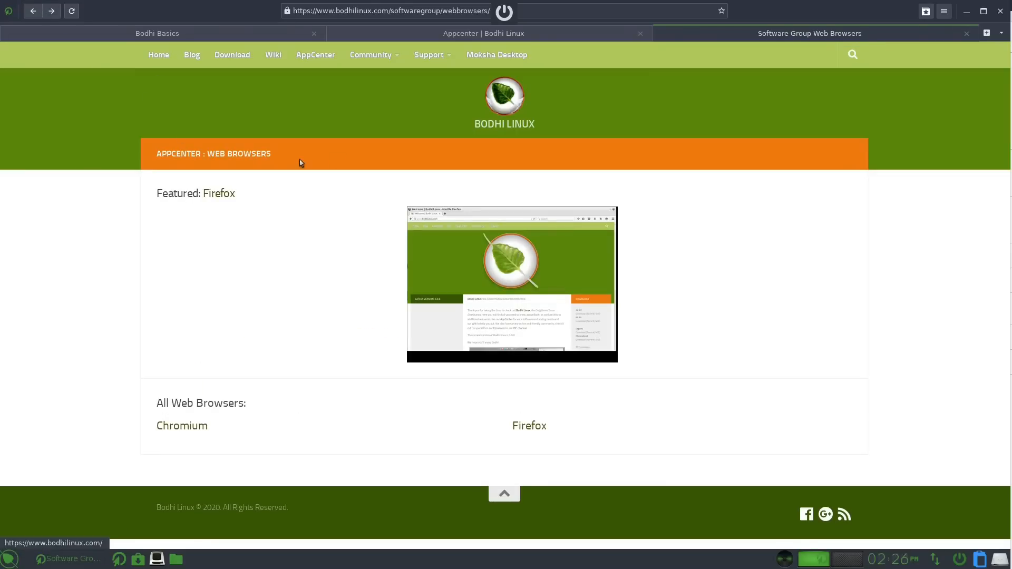
click(32, 11)
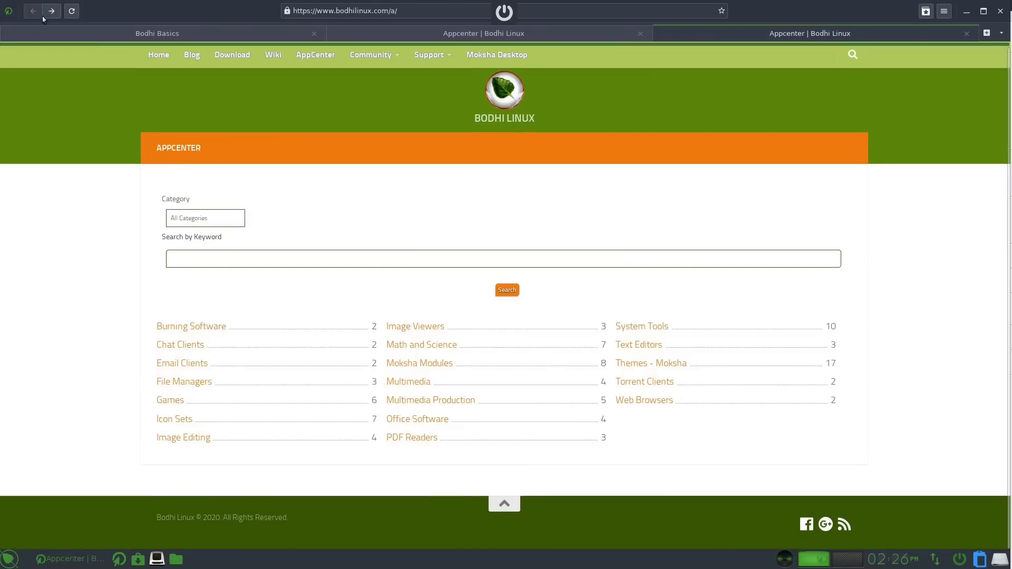
click(213, 327)
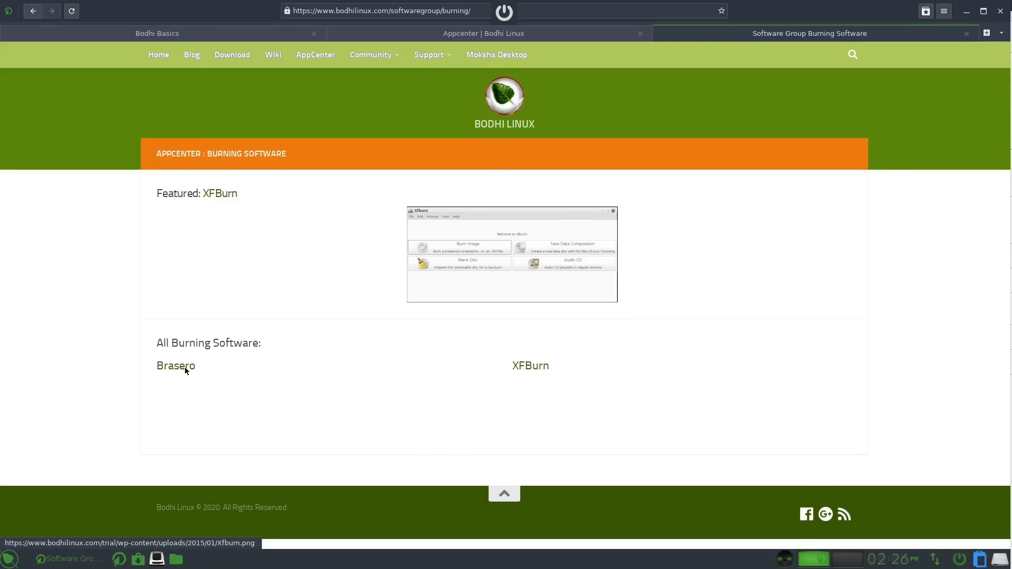
click(34, 11)
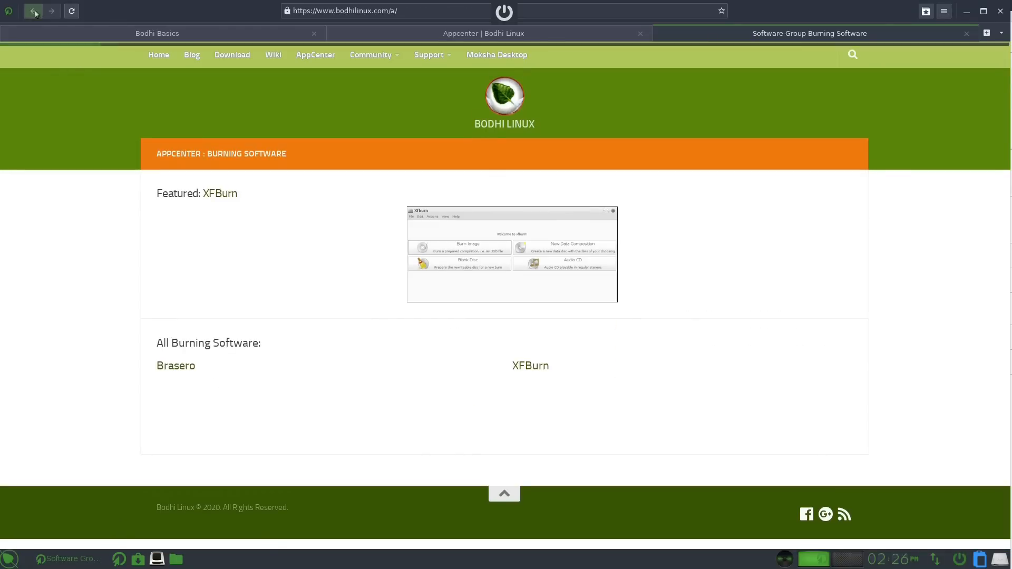
click(179, 349)
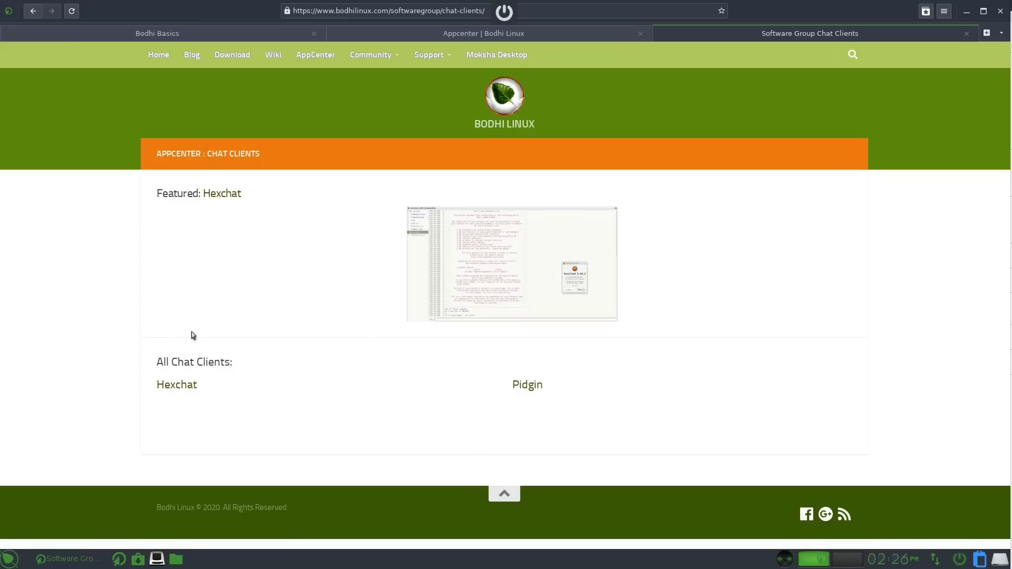
click(37, 11)
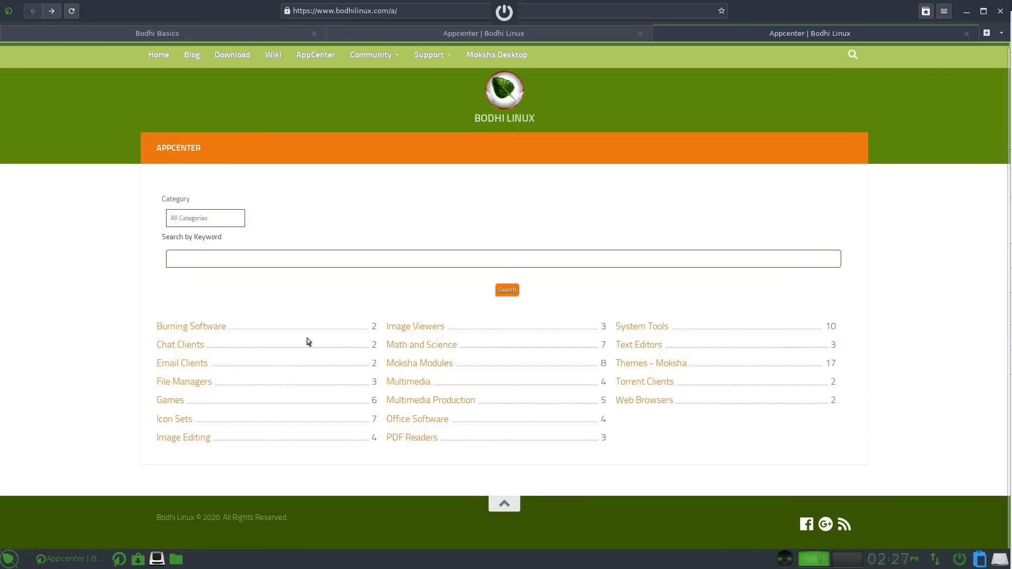
click(193, 363)
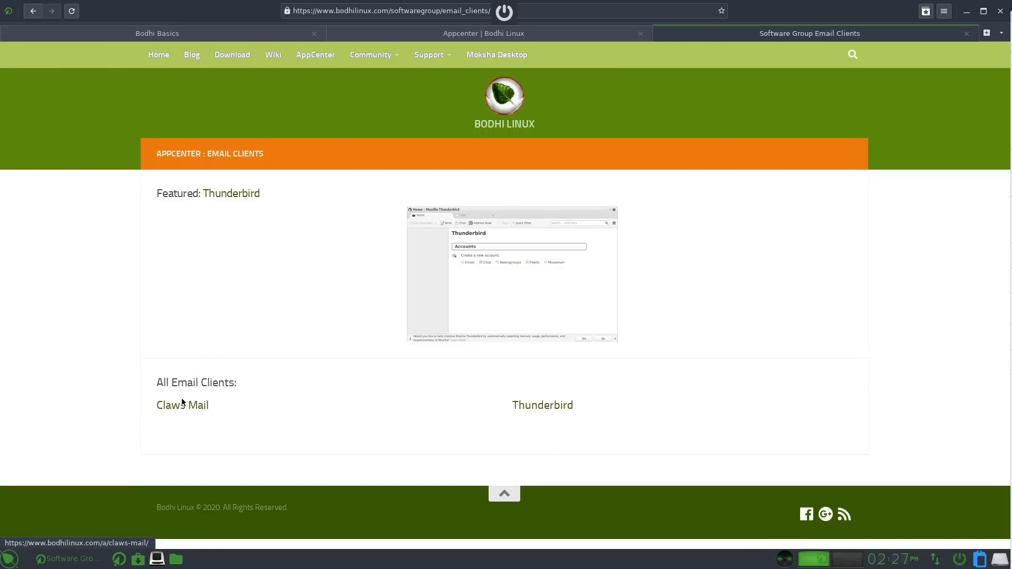
click(32, 11)
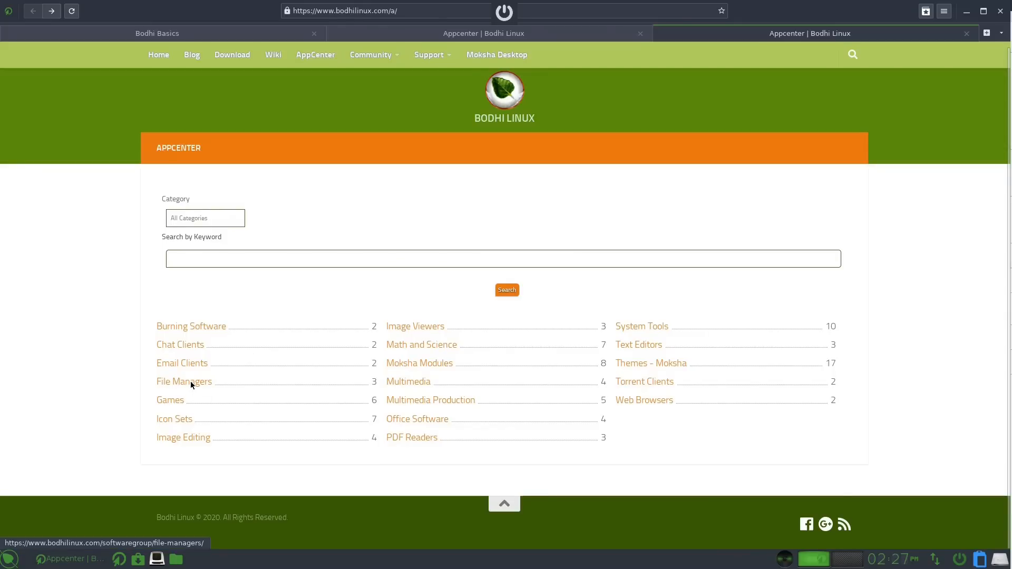
click(192, 382)
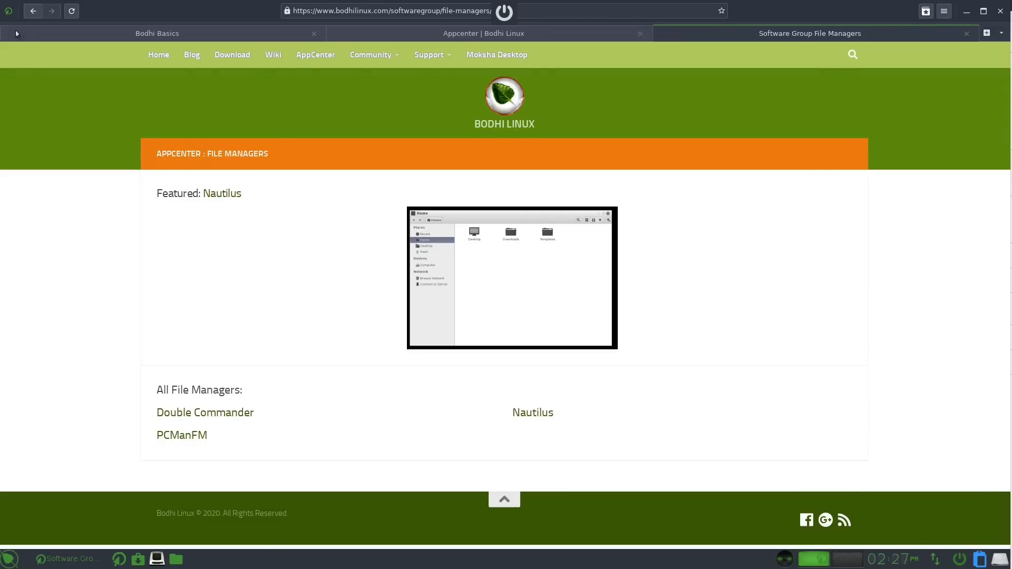
click(33, 10)
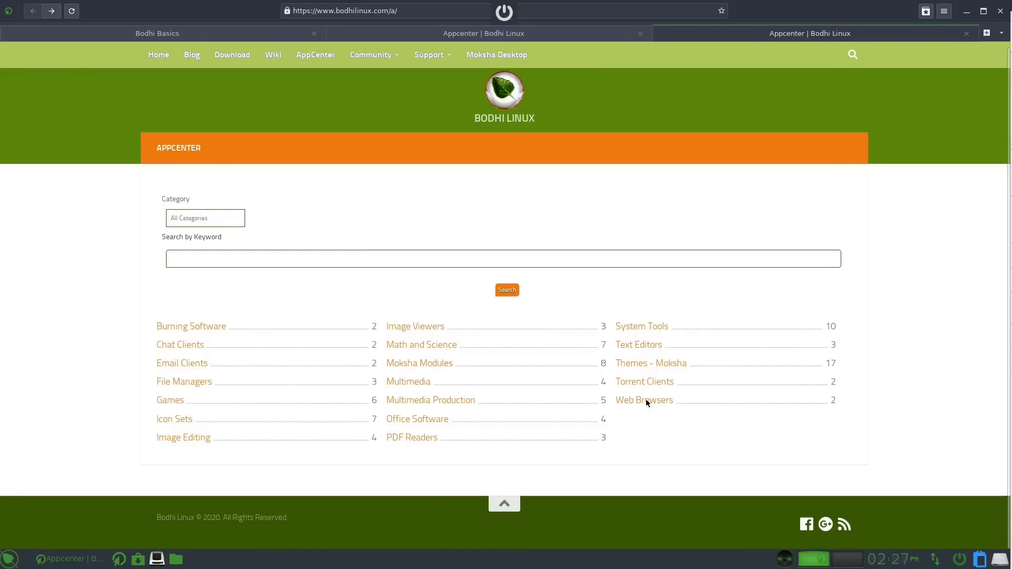
Step: Install the Penguins module from the Moksha Modules category, entering the account password to authorize it, and close the installer
click(423, 364)
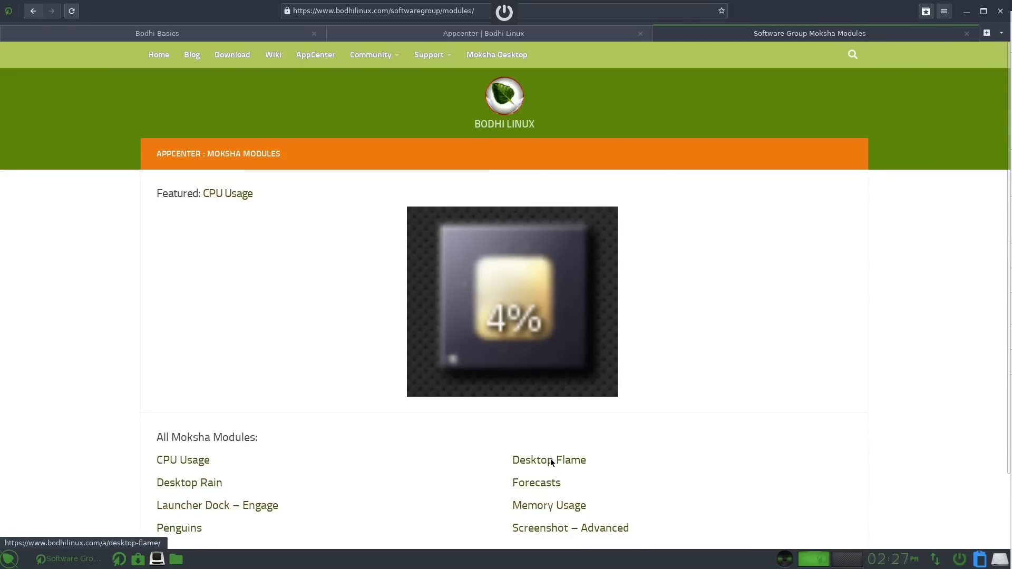
click(181, 530)
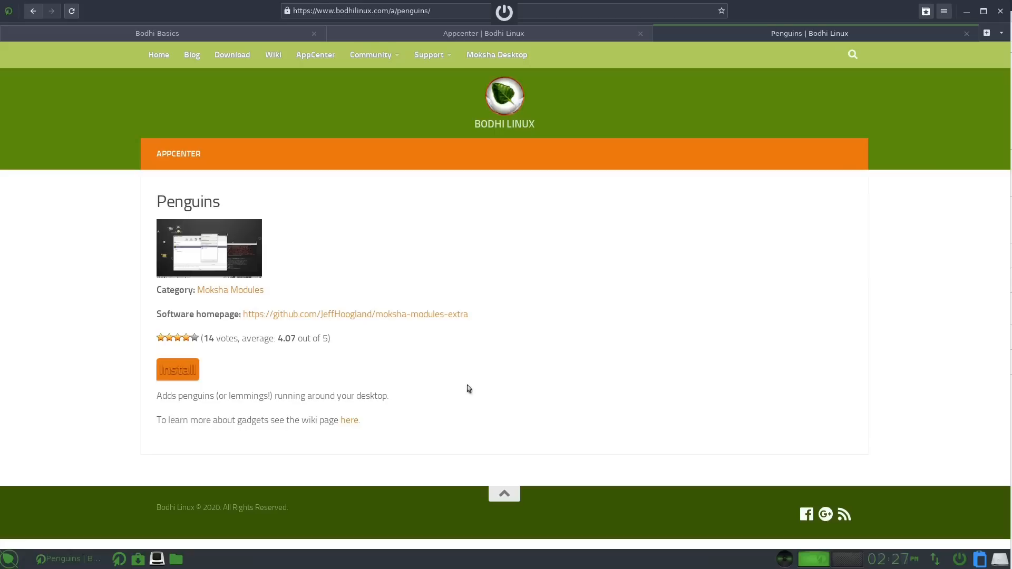
click(186, 374)
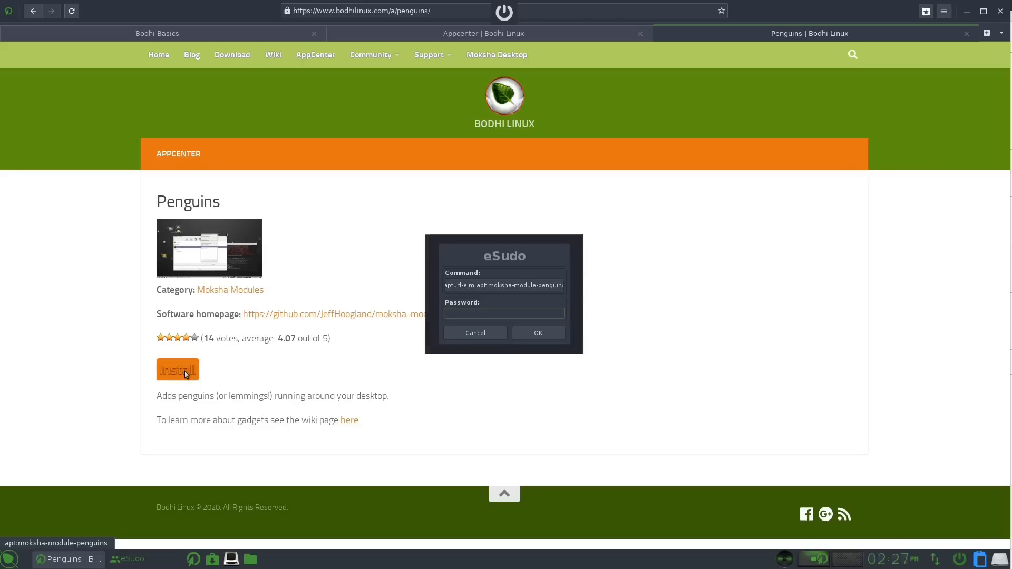
text(***)
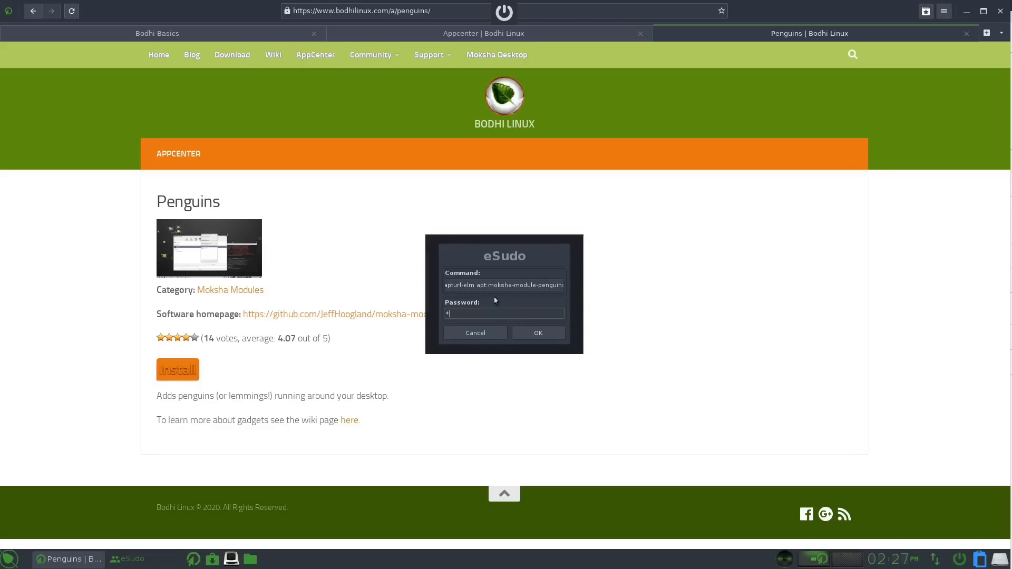
click(538, 333)
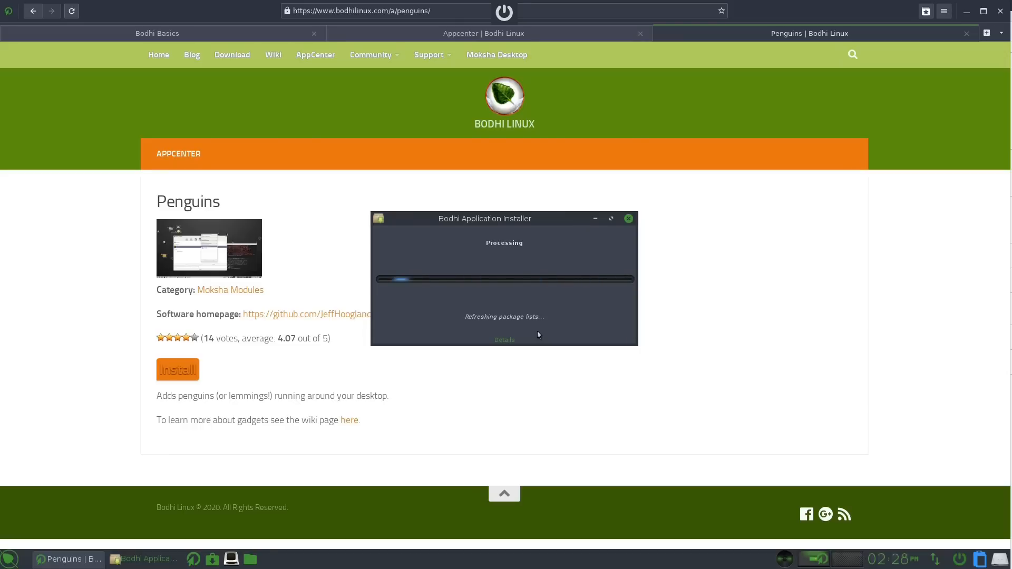
click(545, 337)
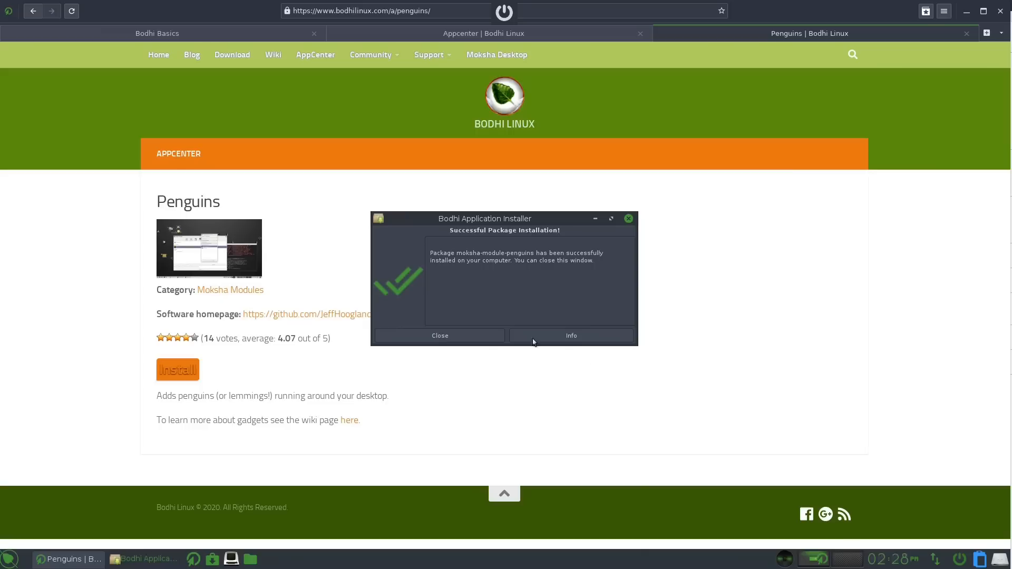
click(473, 336)
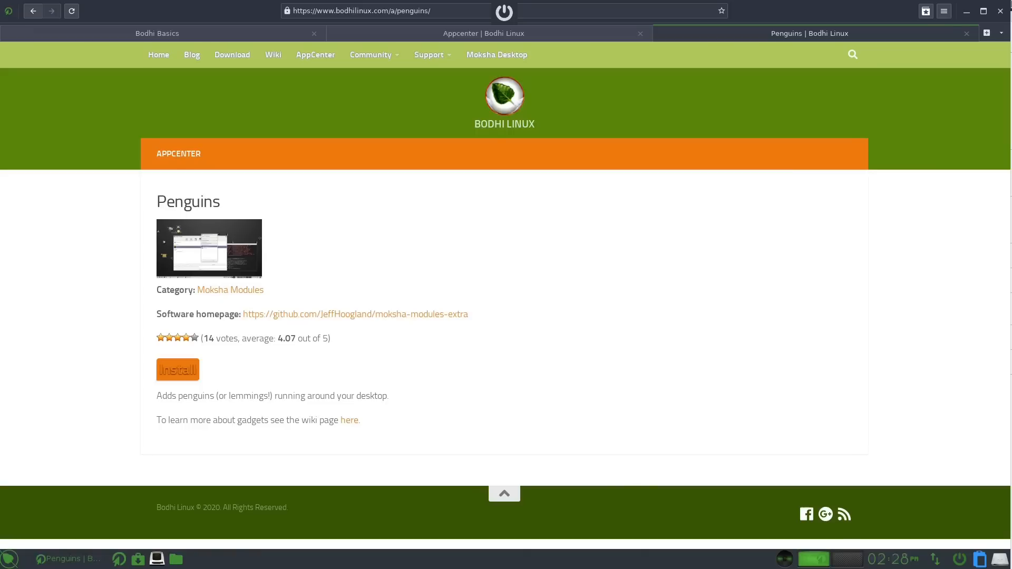
Step: Close the browser and open the desktop's module settings, maximized and showing the Look modules
click(999, 12)
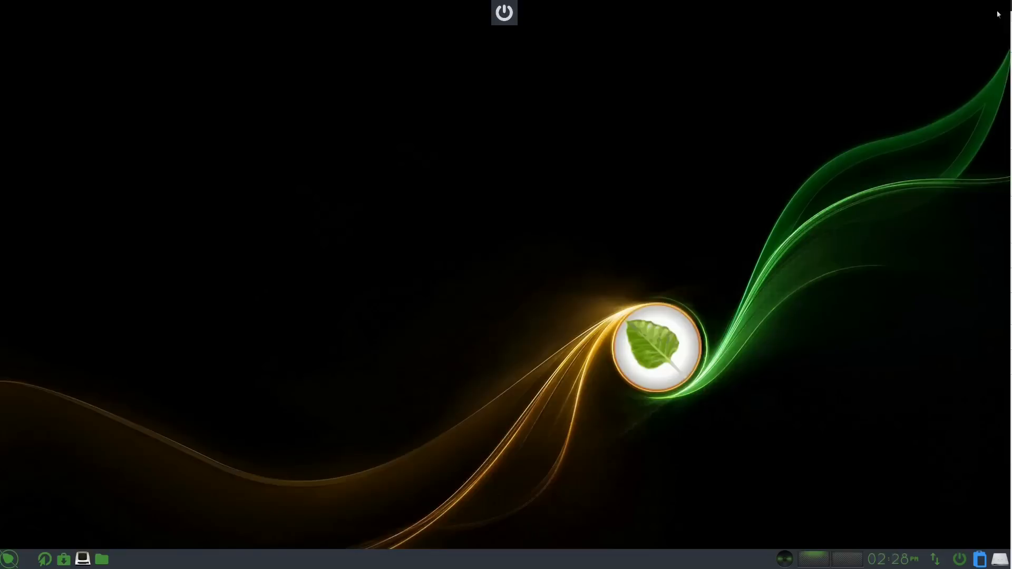
click(11, 564)
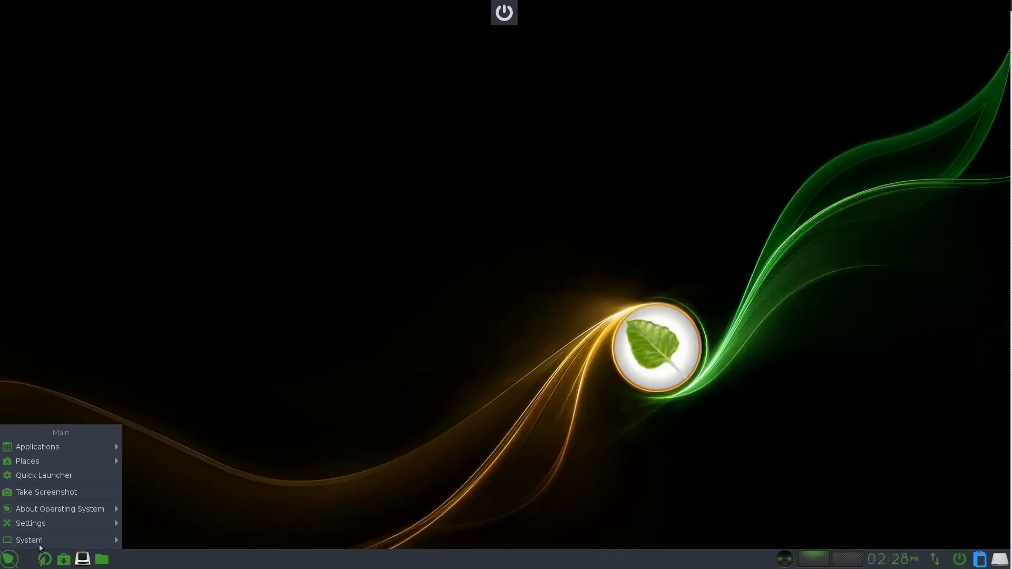
mouse_move(94, 528)
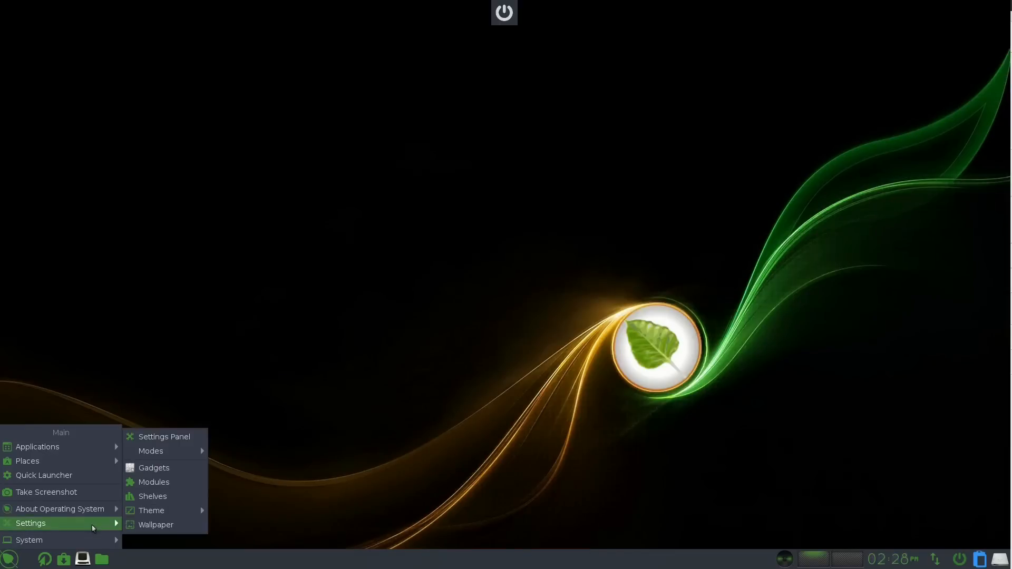
click(159, 483)
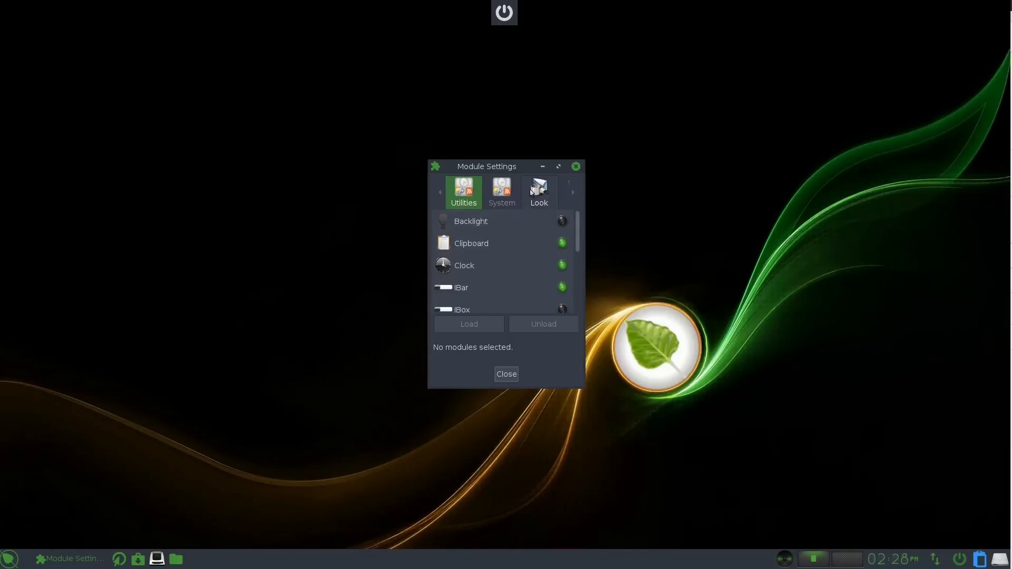
click(558, 166)
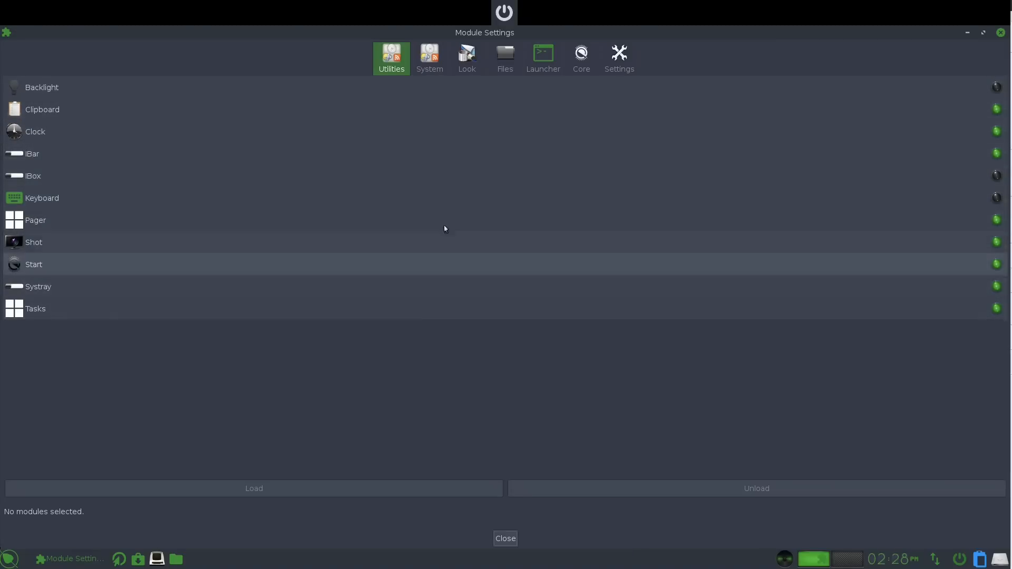
click(430, 59)
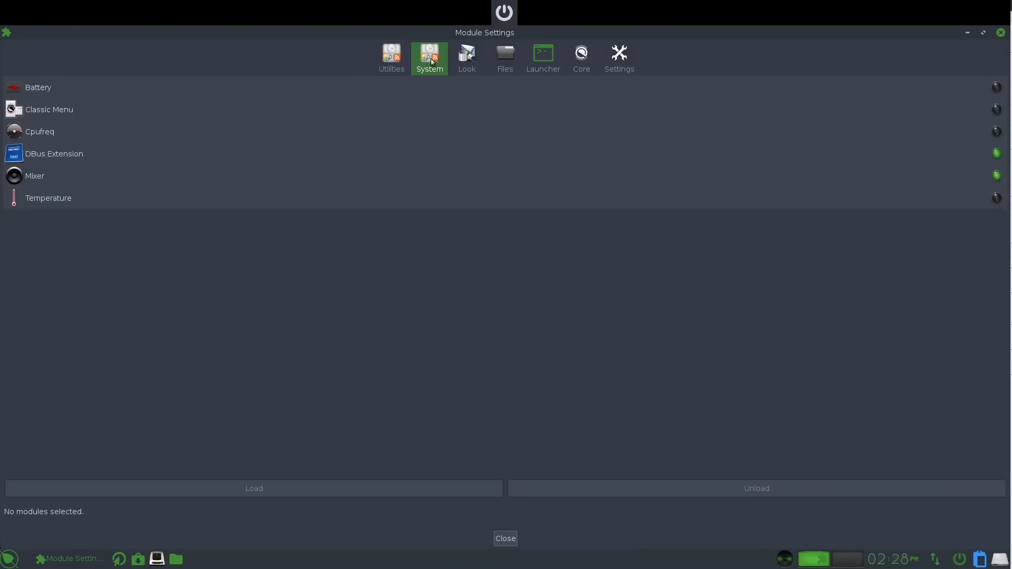
click(474, 65)
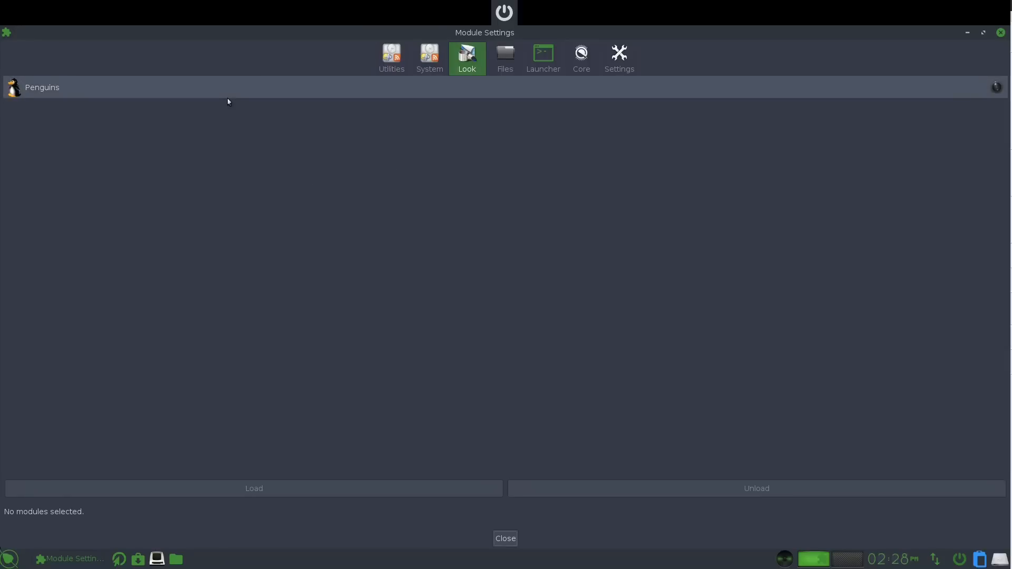
Step: Load the Penguins module so penguins walk around the desktop, and close the module settings
click(102, 92)
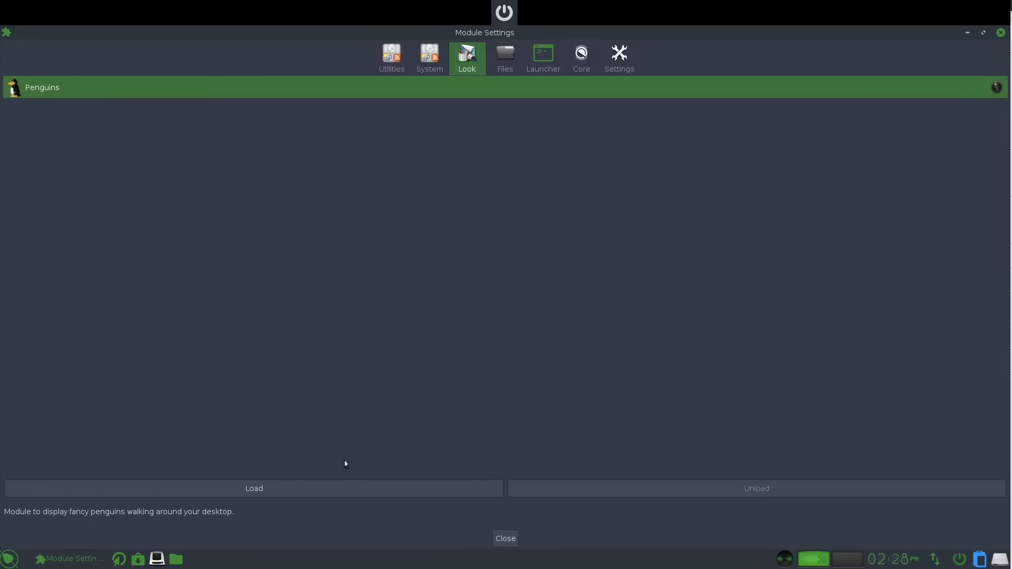
click(294, 490)
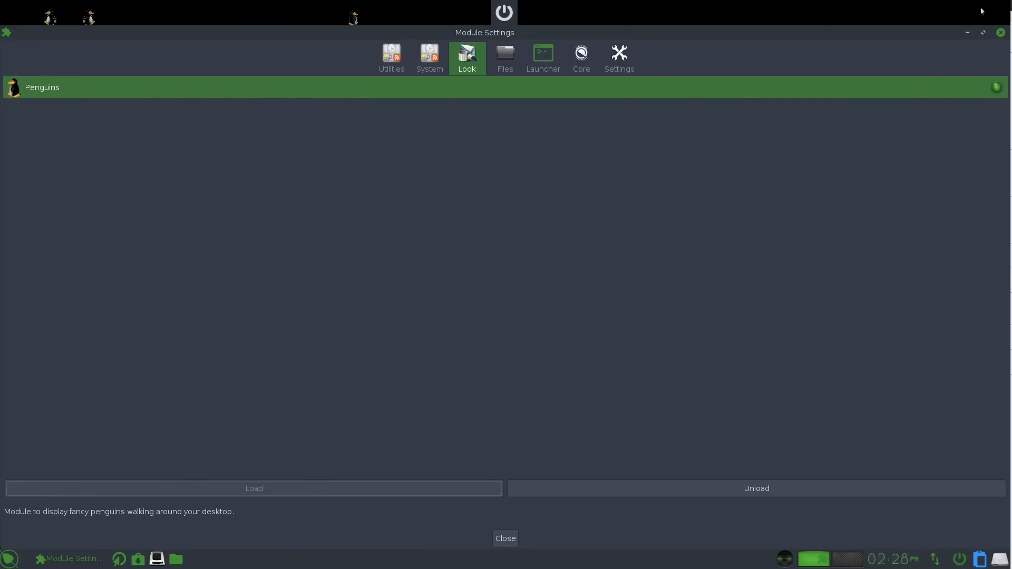
click(1000, 33)
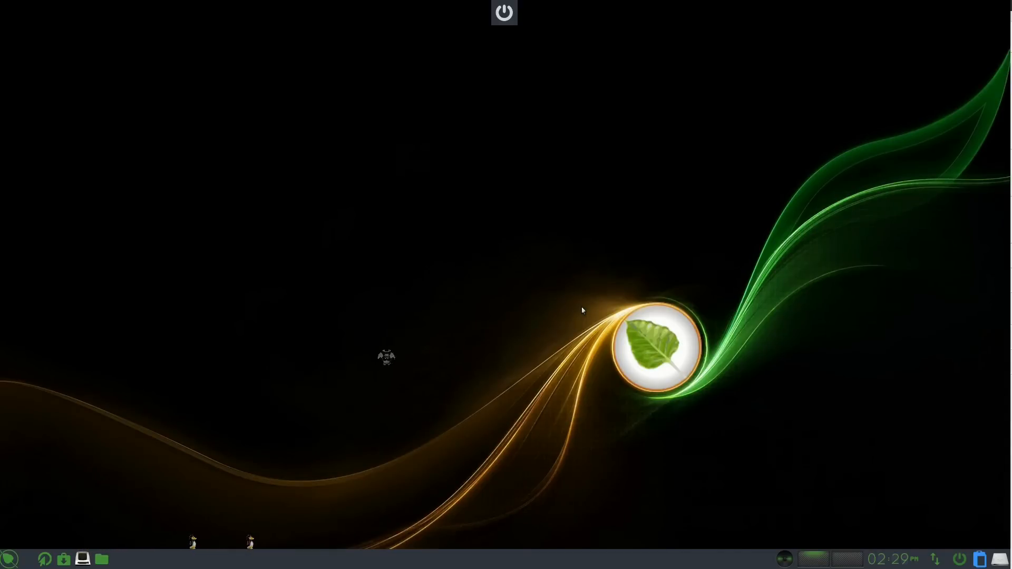
click(15, 561)
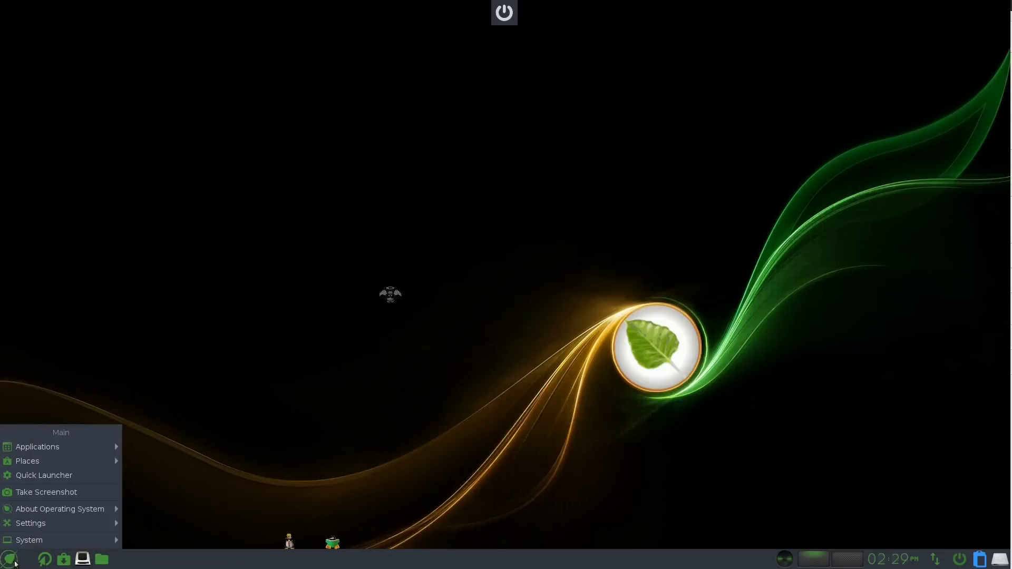
mouse_move(65, 541)
mouse_move(72, 522)
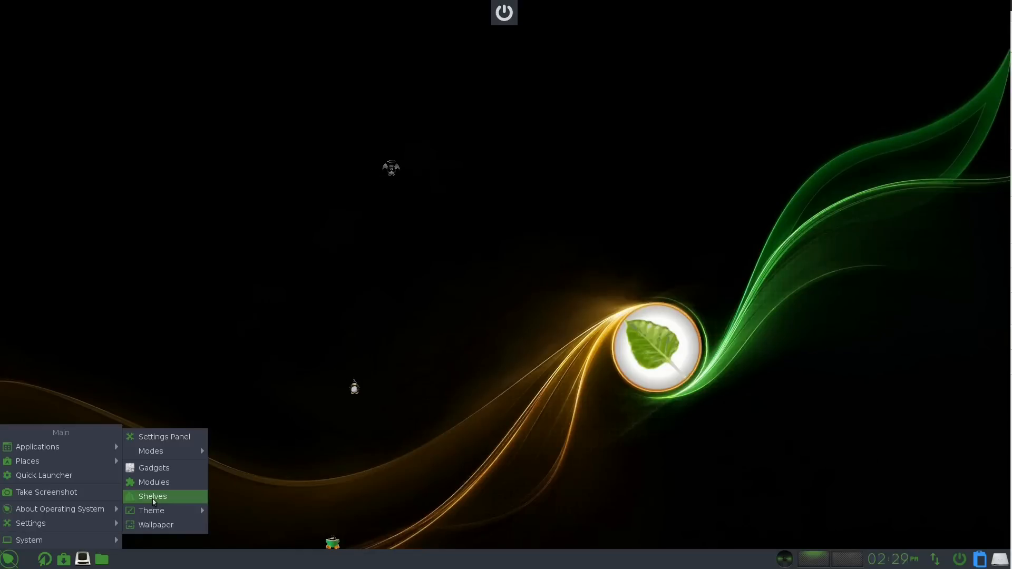
mouse_move(150, 513)
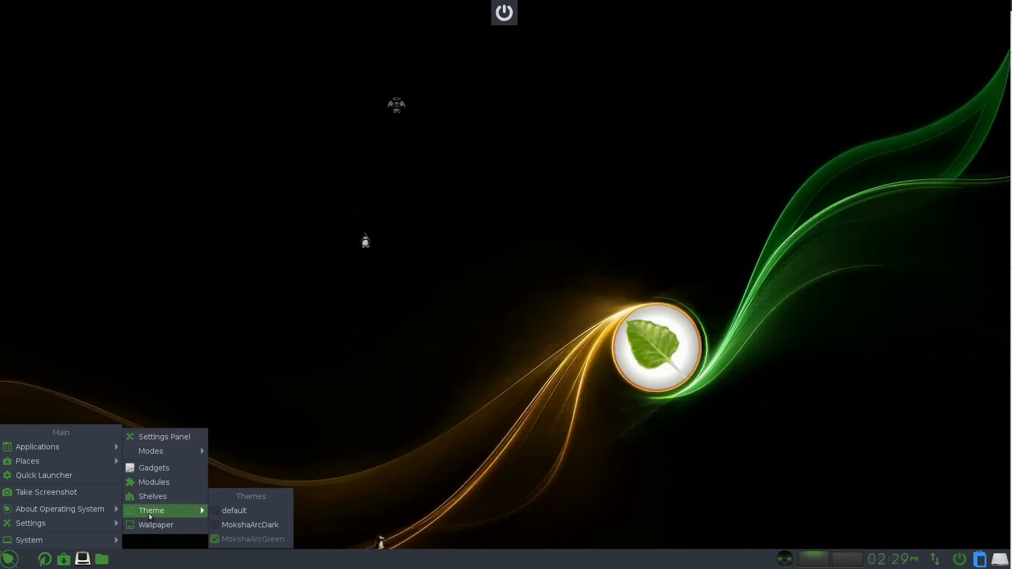
click(407, 168)
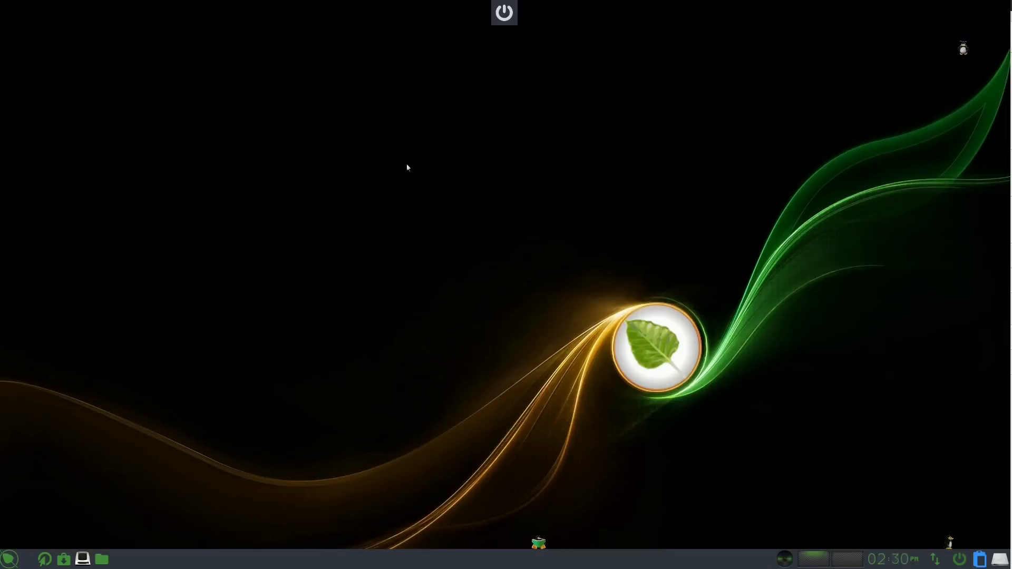